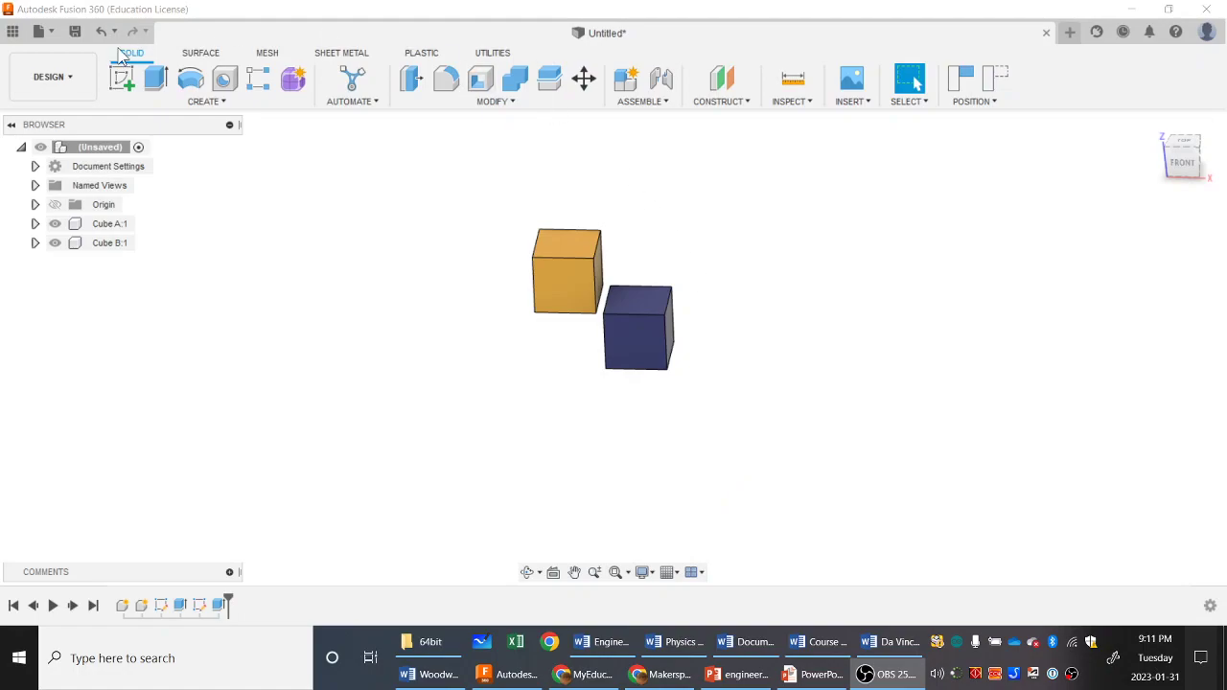
# Create a new blank design in its own document.
pyautogui.click(52, 35)
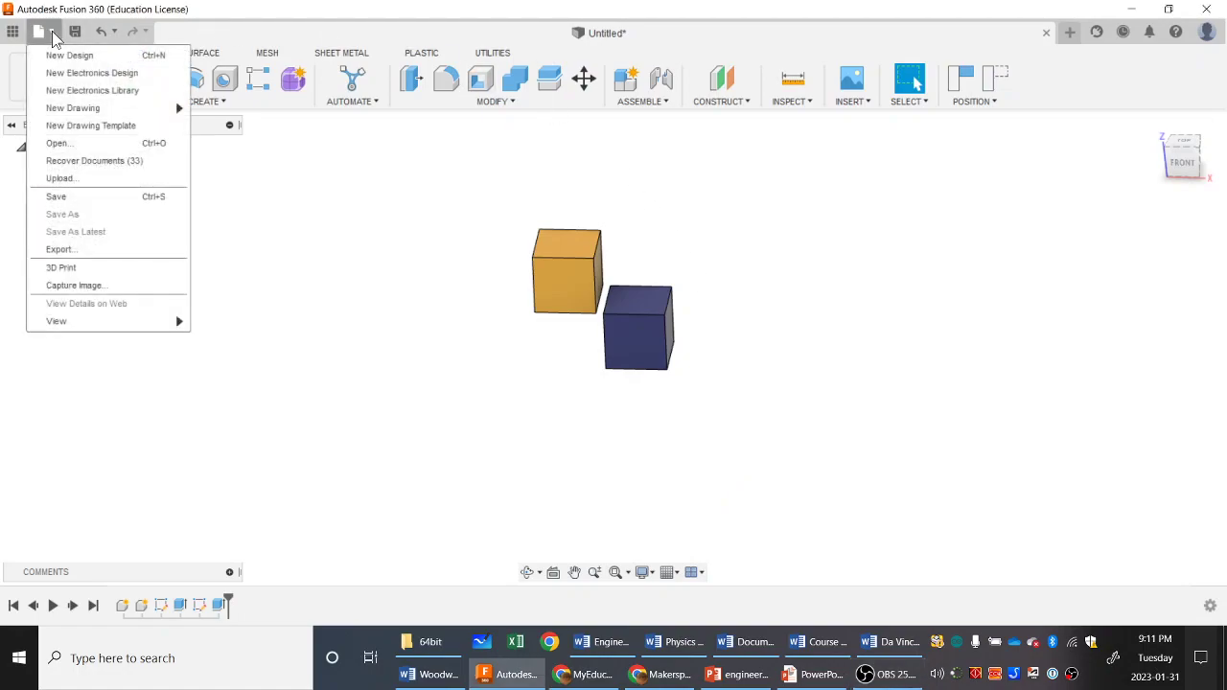
pyautogui.click(75, 57)
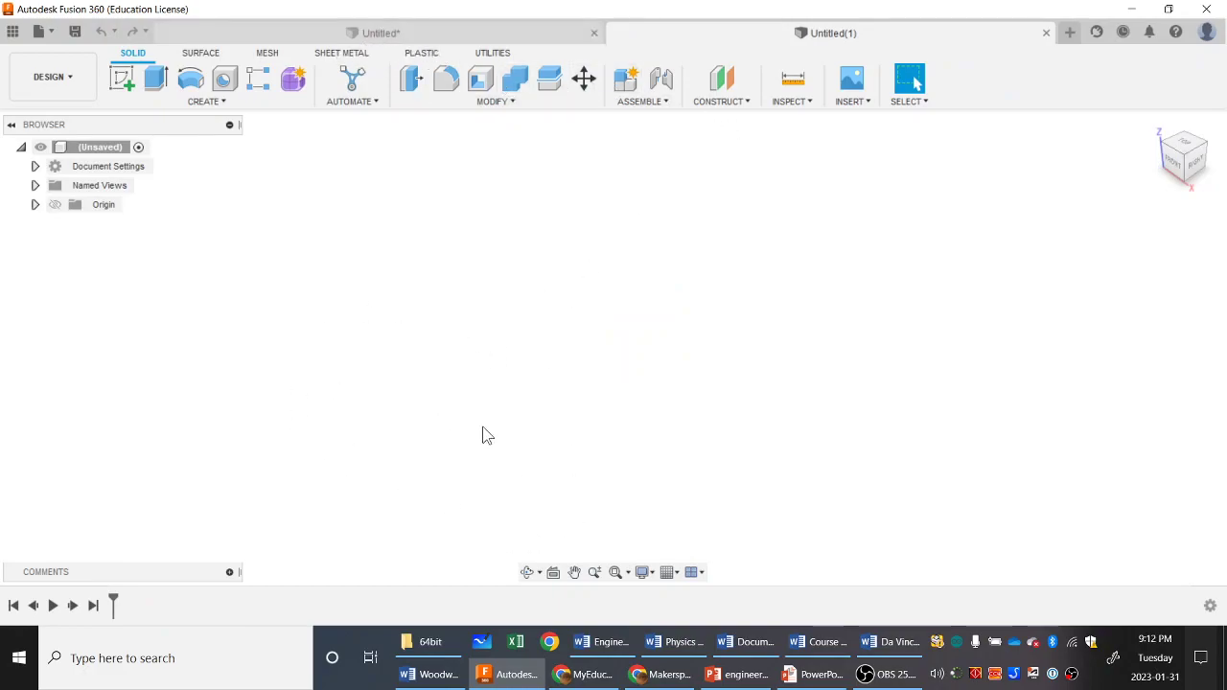
pyautogui.doubleClick(91, 148)
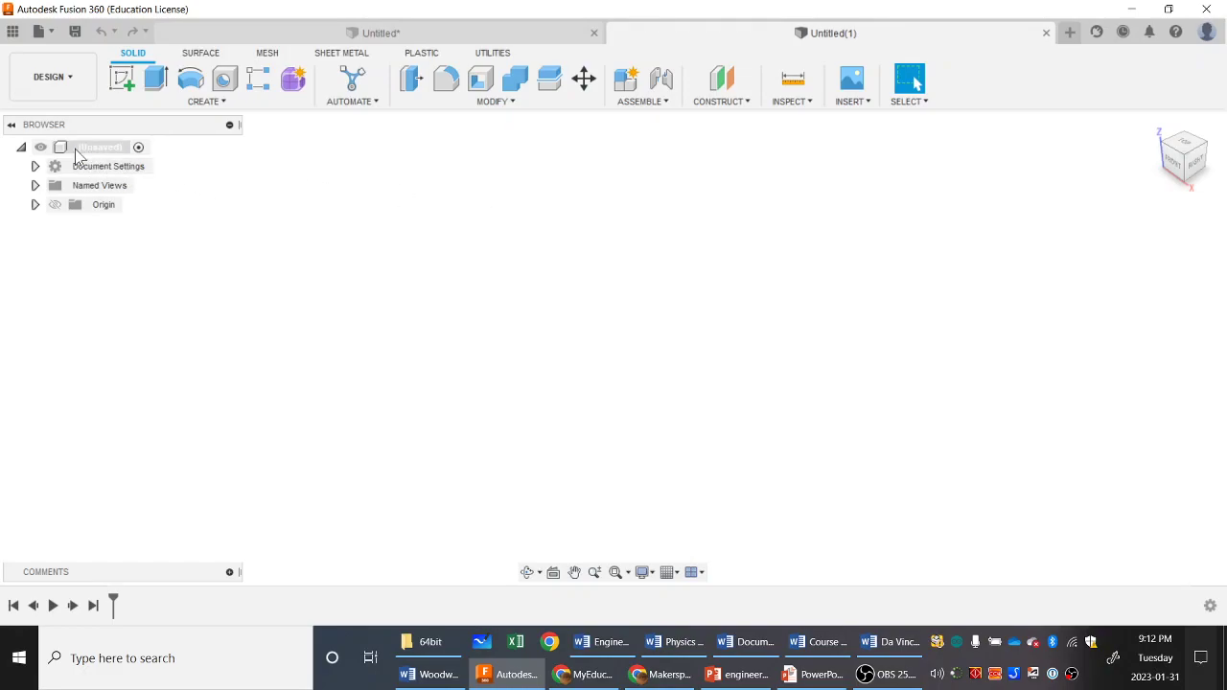
pyautogui.press('Escape')
# Start saving the new design and show the list of projects available as its location.
pyautogui.click(76, 30)
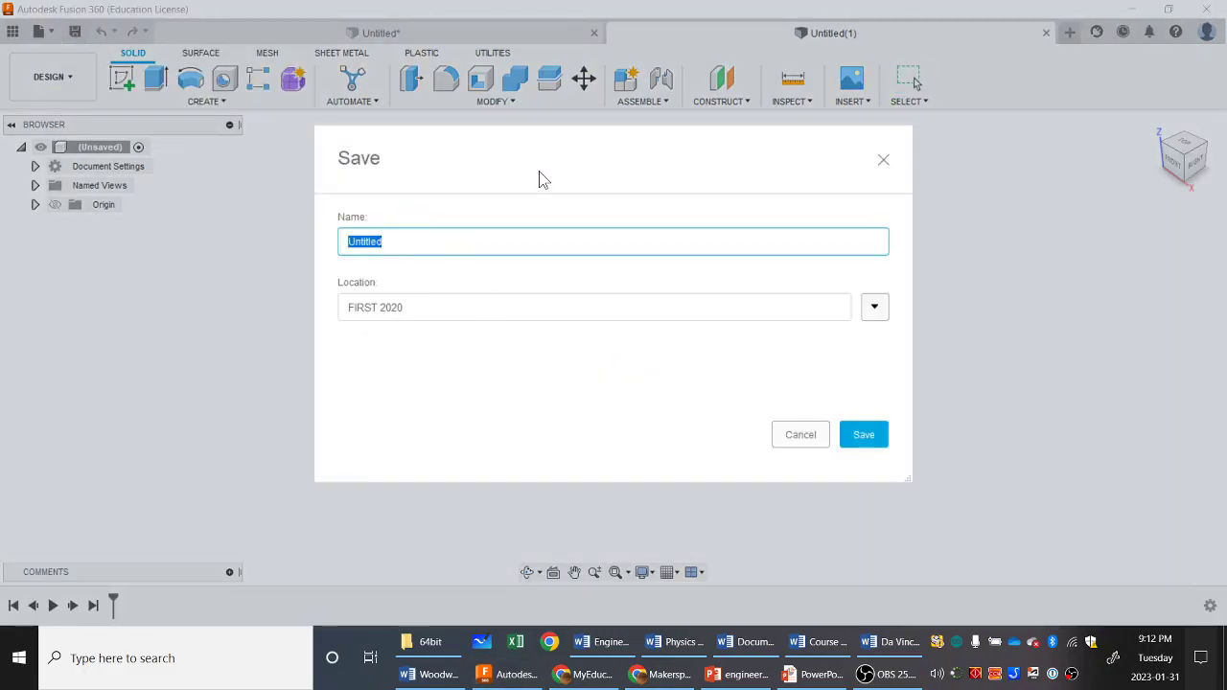
pyautogui.moveTo(589, 183); pyautogui.dragTo(617, 86)
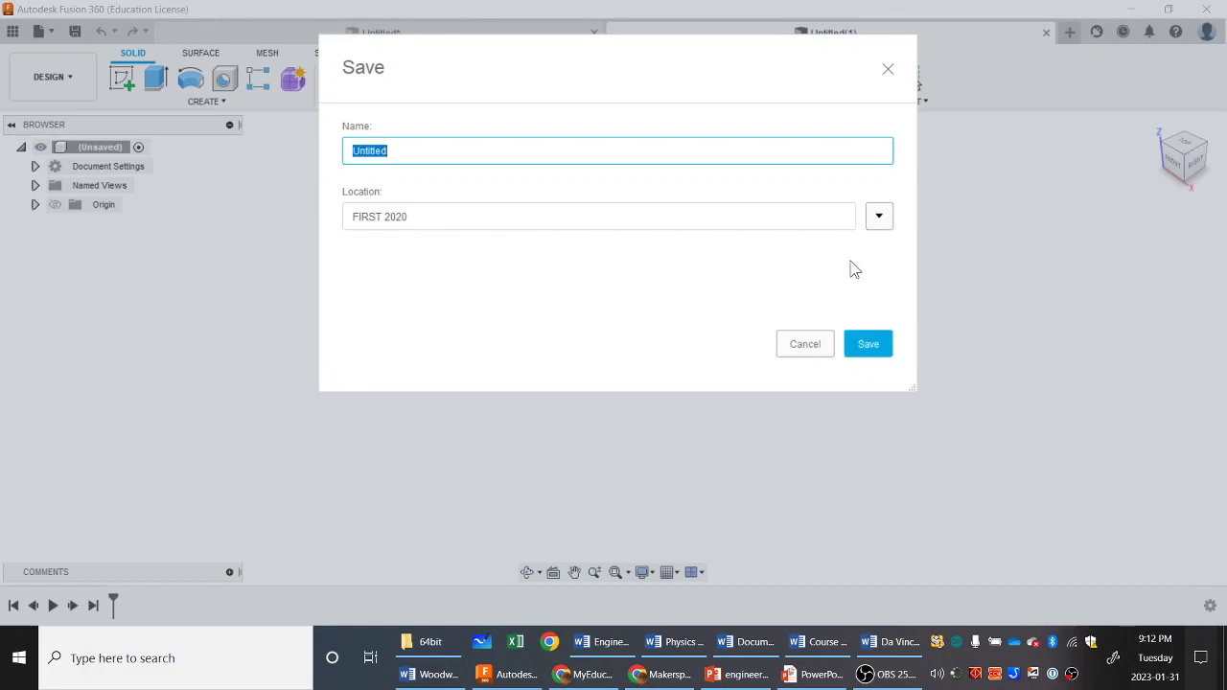
pyautogui.click(879, 217)
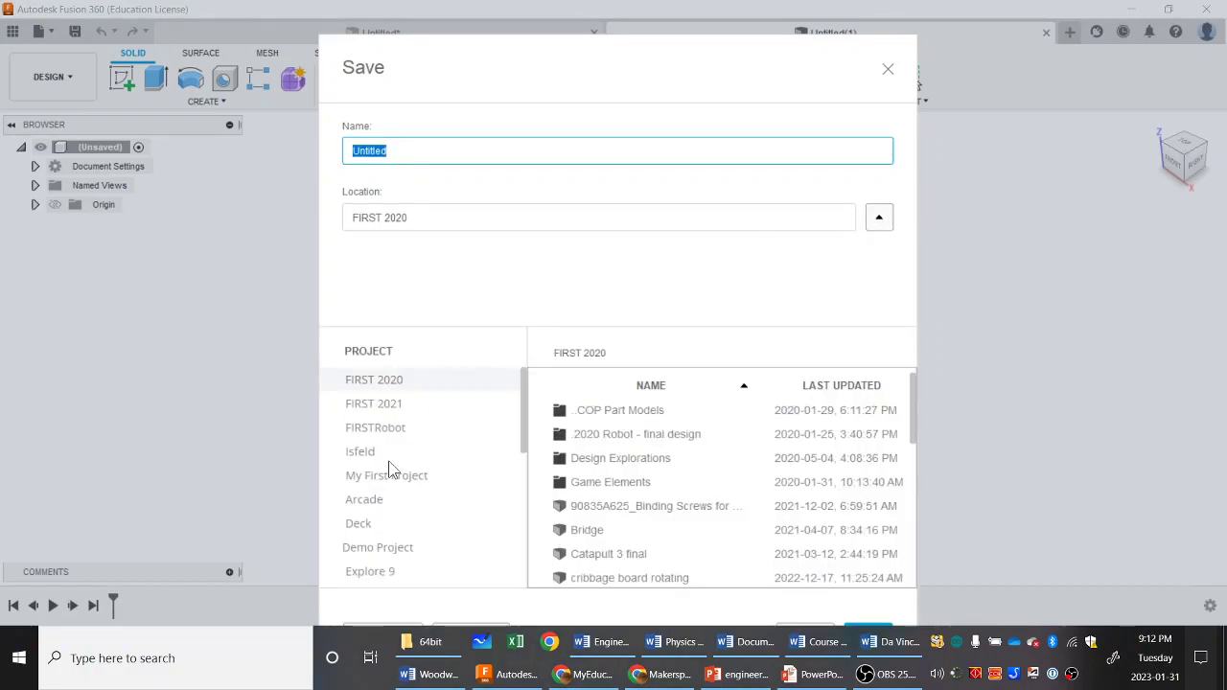
pyautogui.scroll(-1, 407, 493)
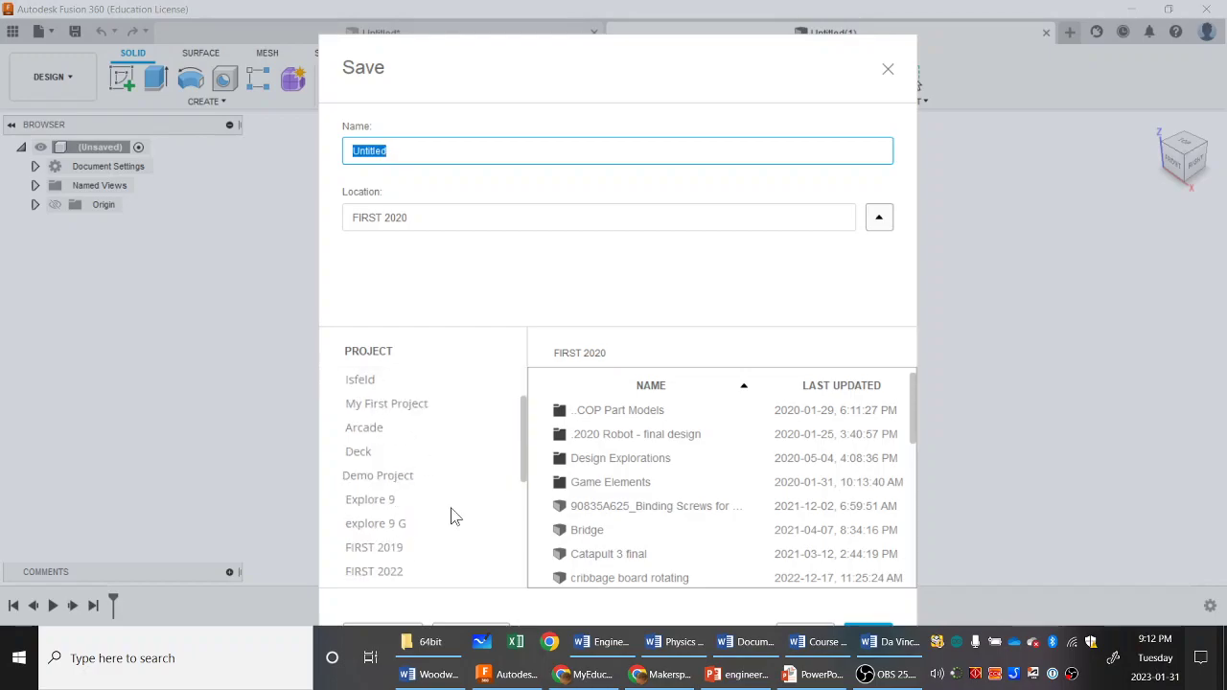
pyautogui.moveTo(913, 420); pyautogui.dragTo(915, 469)
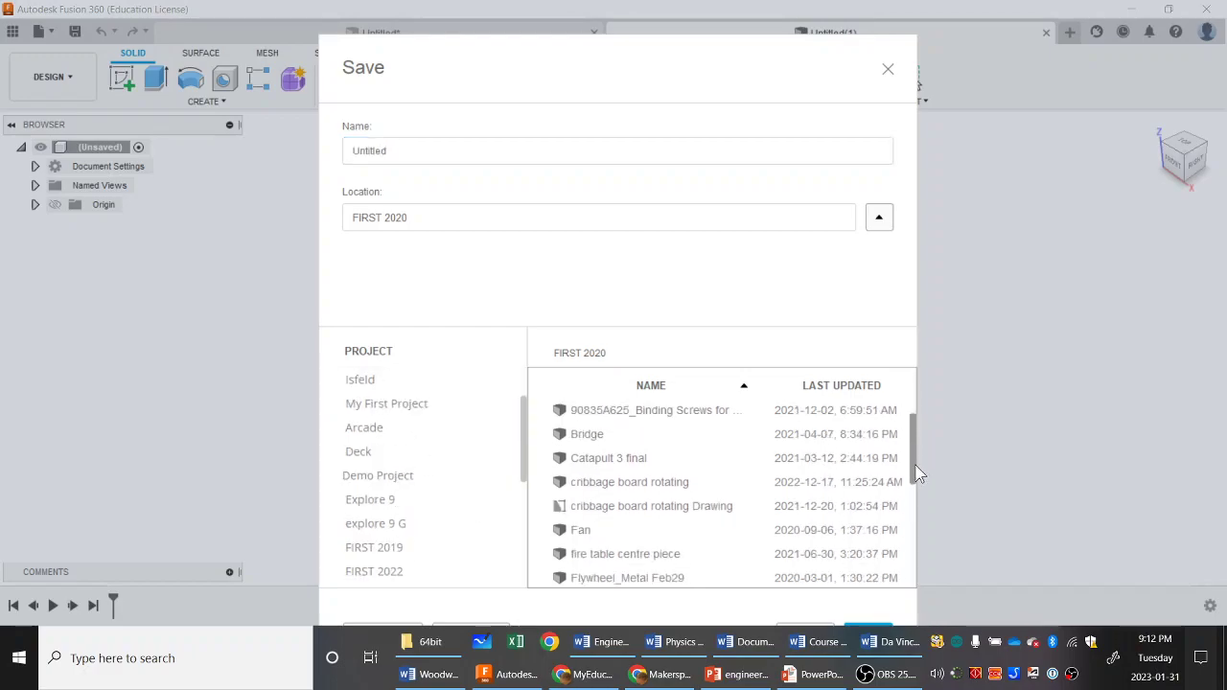
pyautogui.moveTo(525, 453); pyautogui.dragTo(522, 529)
pyautogui.moveTo(746, 95); pyautogui.dragTo(726, 34)
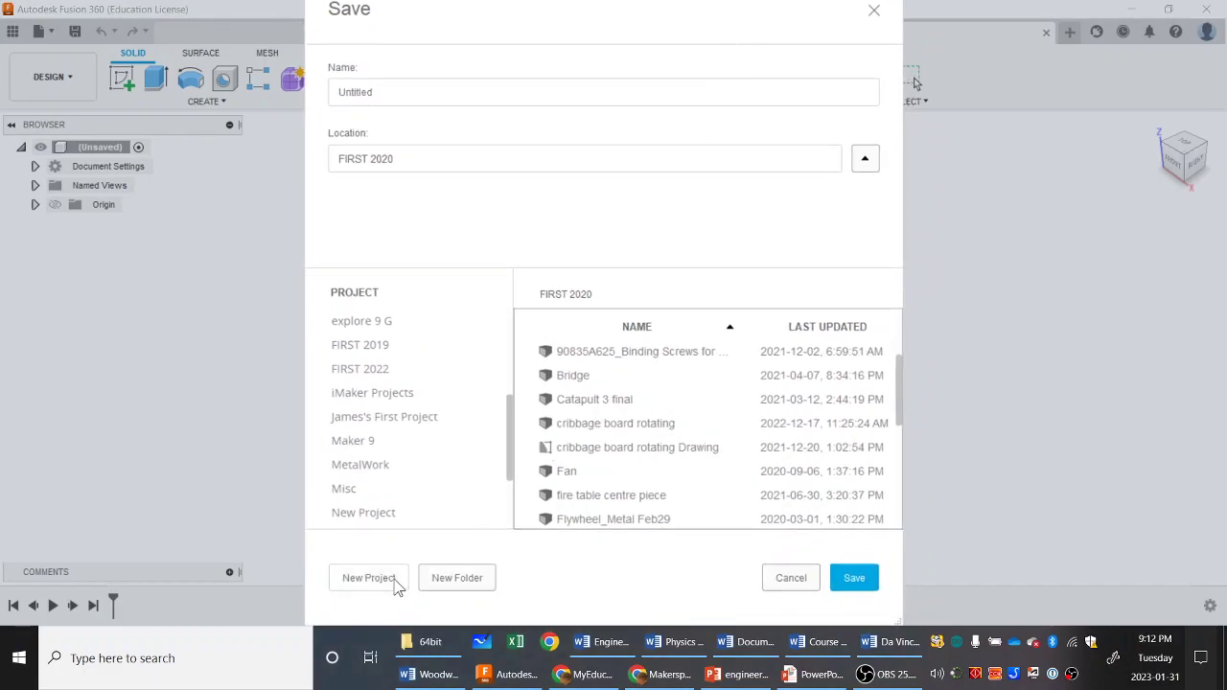
# Create a new project named Engineering Tutorial as a save location.
pyautogui.click(365, 581)
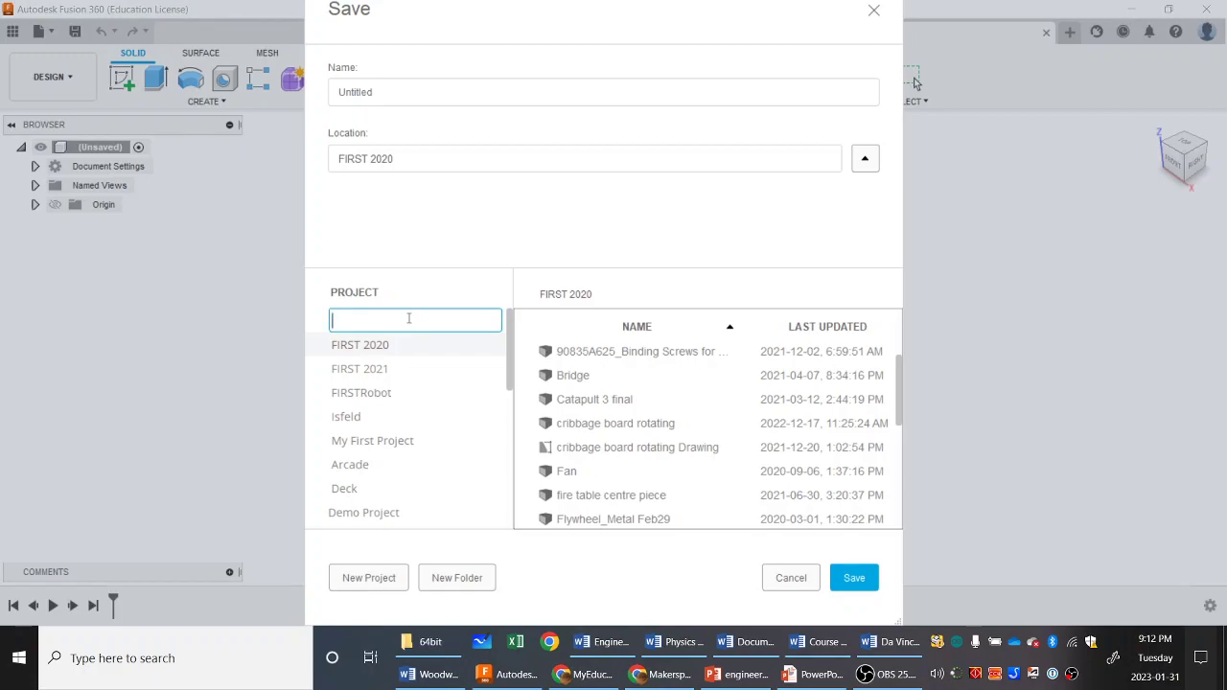
pyautogui.write('eN')
pyautogui.press('BackSpace')
pyautogui.press('BackSpace')
pyautogui.press('BackSpace')
pyautogui.write('Eng')
pyautogui.press('BackSpace')
pyautogui.write('igineering')
pyautogui.click(853, 580)
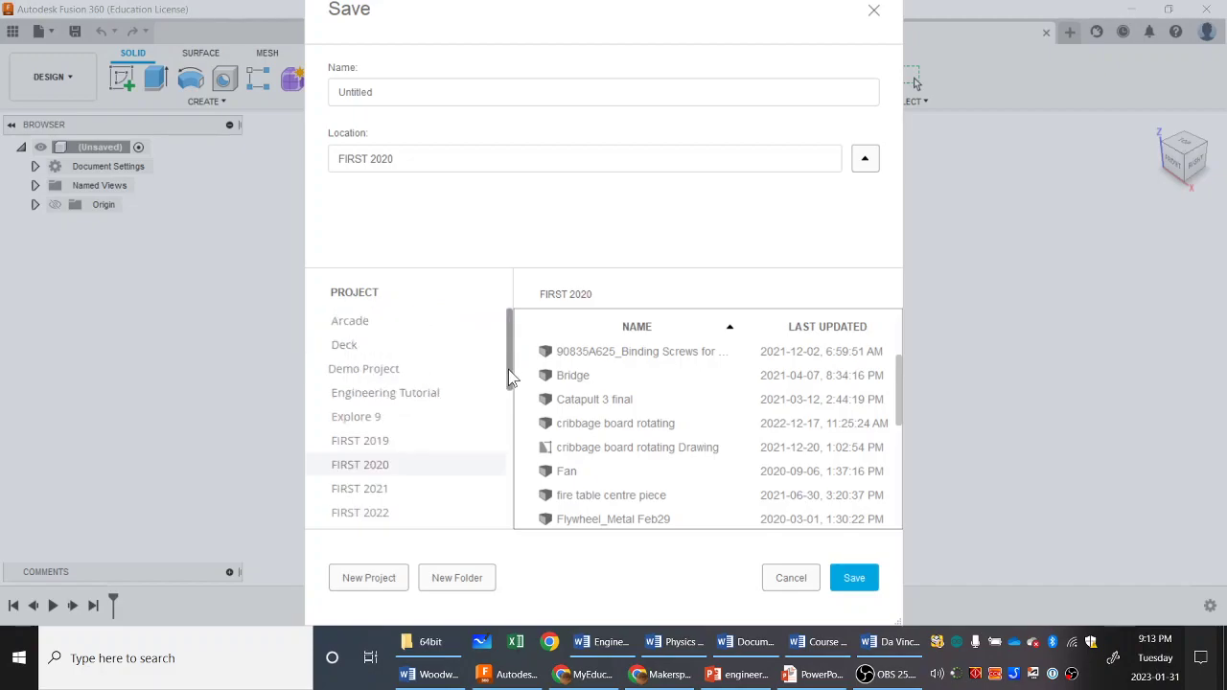
# Save the design as Basics Tutorial in the Engineering Tutorial project.
pyautogui.click(413, 394)
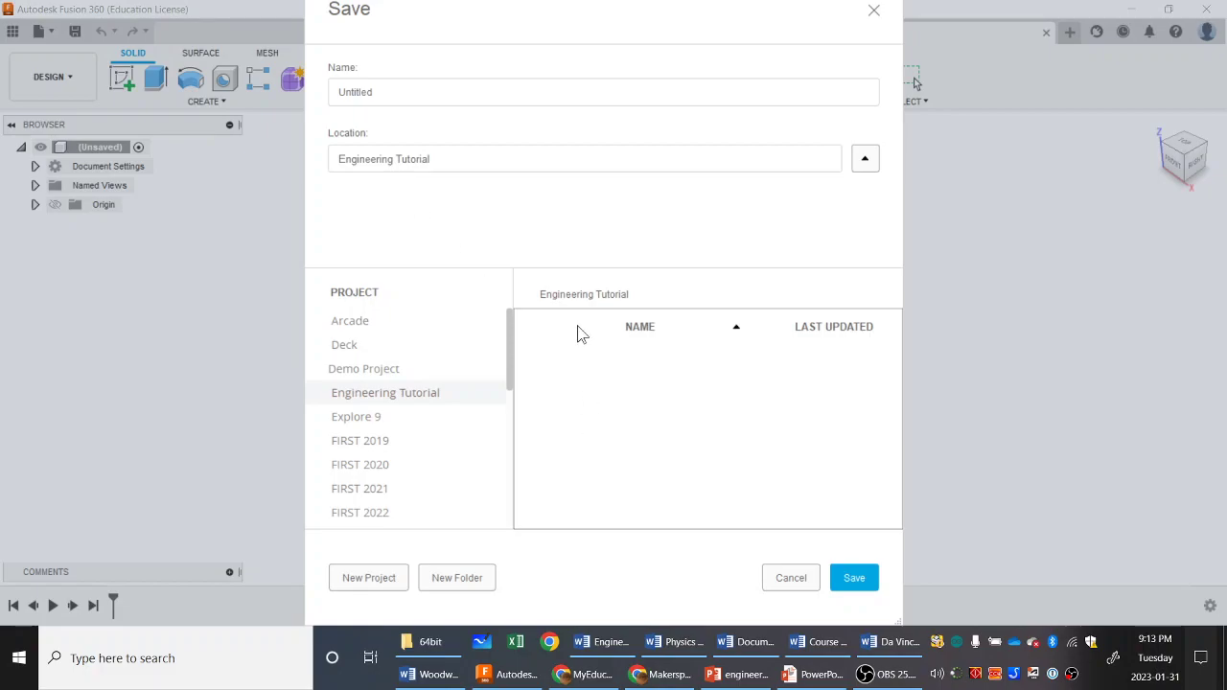
pyautogui.click(412, 96)
pyautogui.moveTo(412, 96); pyautogui.dragTo(314, 92)
pyautogui.write('Ba')
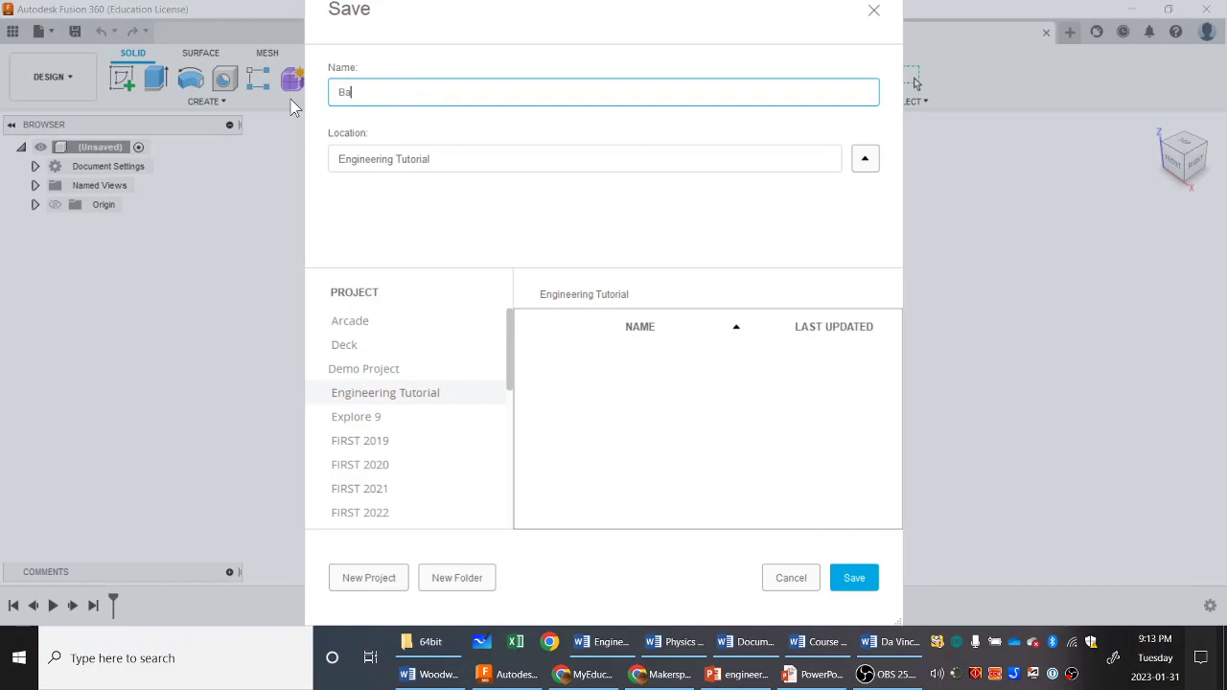
pyautogui.write('sics Tutorial')
pyautogui.click(851, 577)
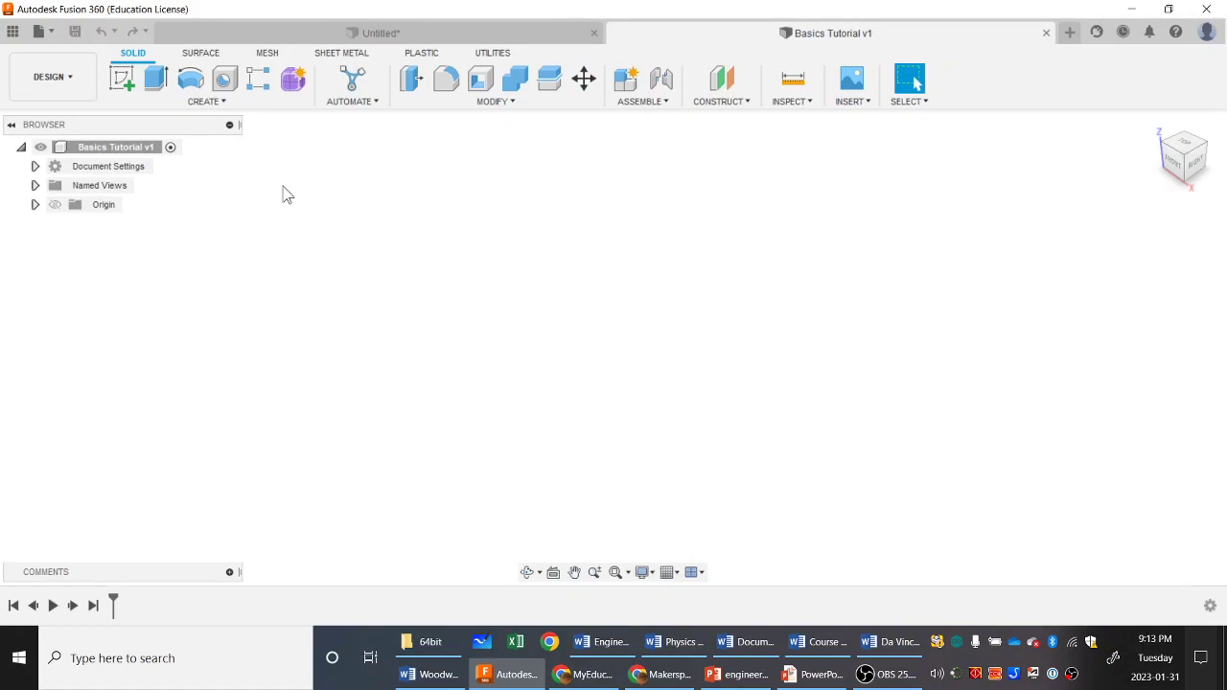
# View the Engineering Tutorial project's contents, and look at the other open design before returning to Basics Tutorial.
pyautogui.click(12, 32)
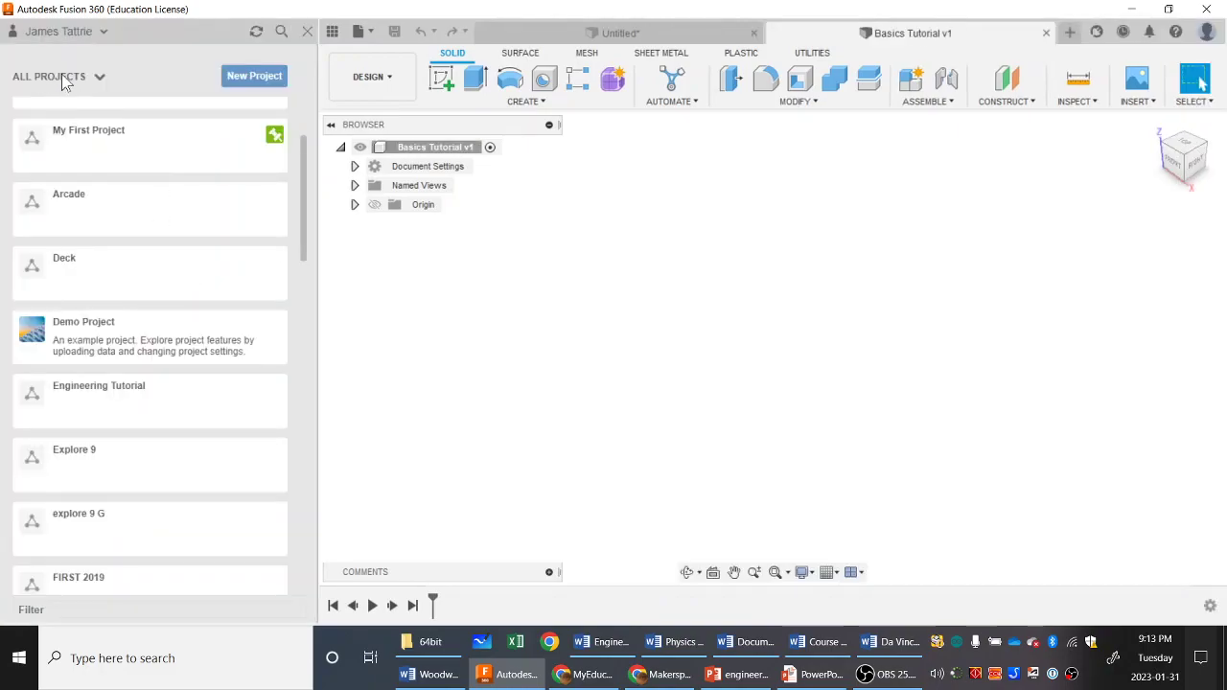
pyautogui.click(109, 398)
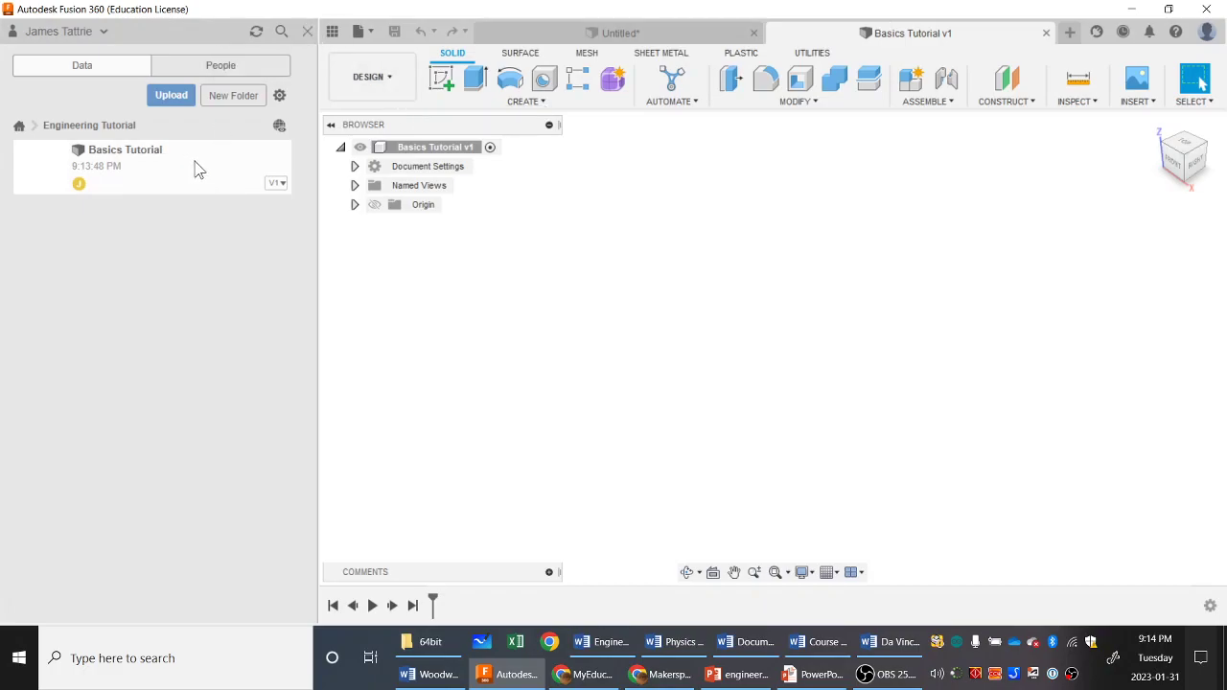
pyautogui.click(308, 31)
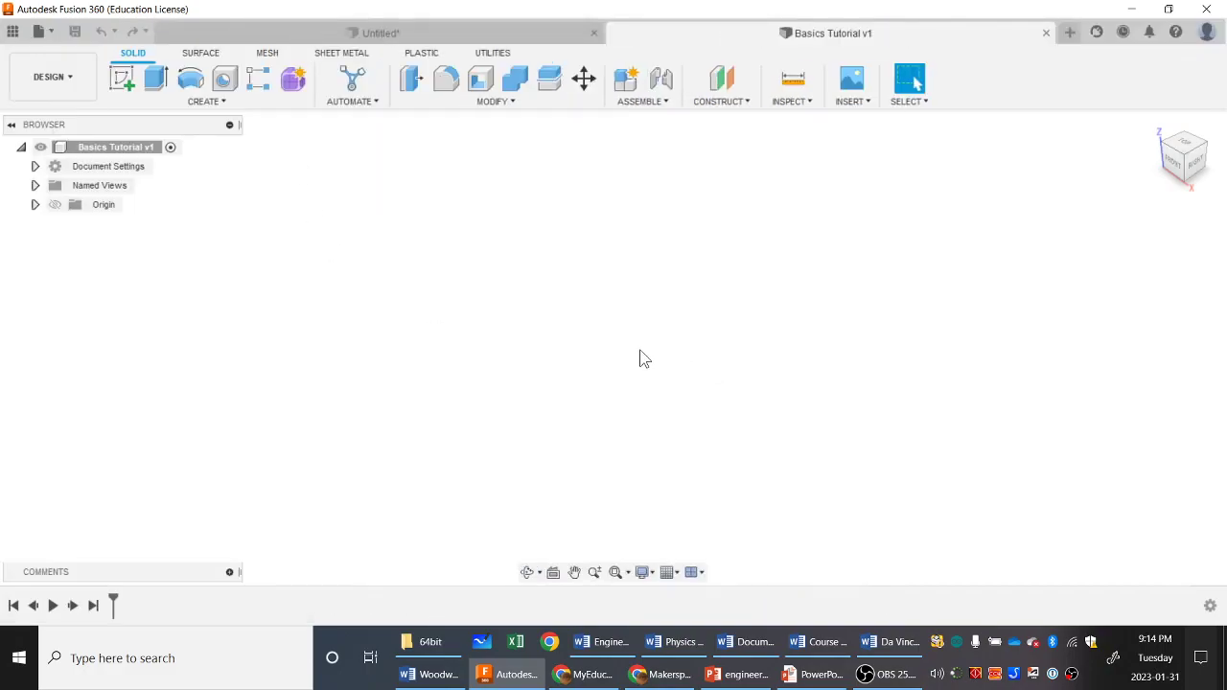
pyautogui.click(419, 32)
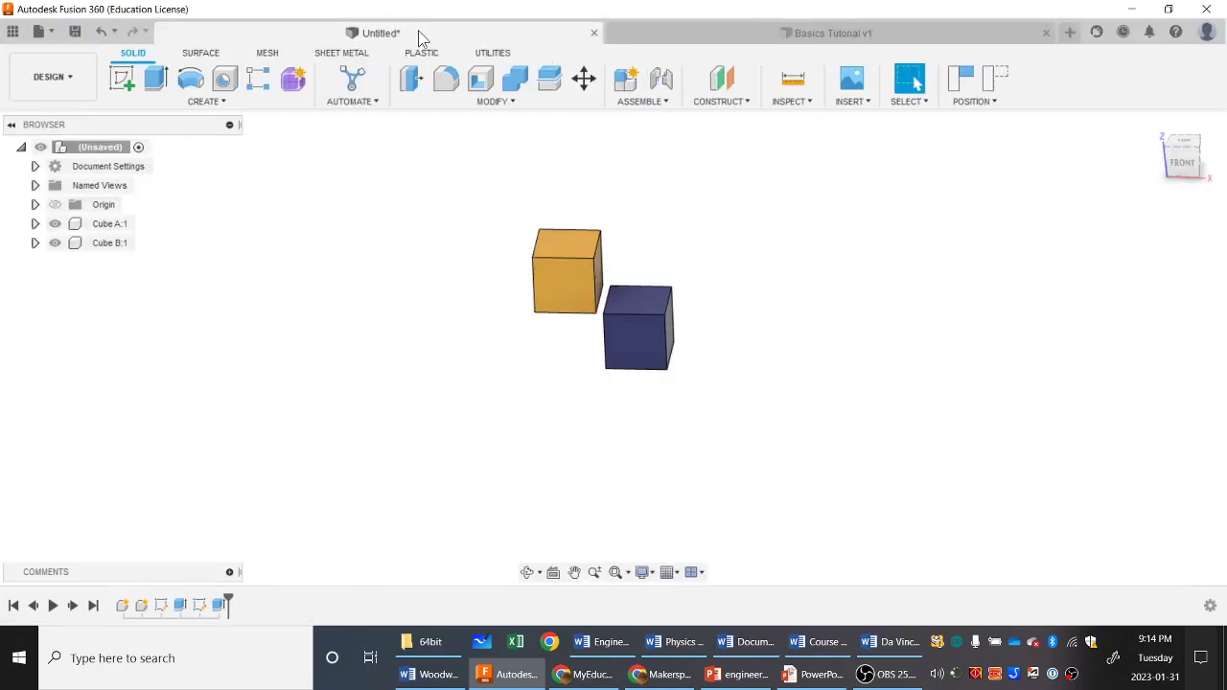
pyautogui.click(719, 39)
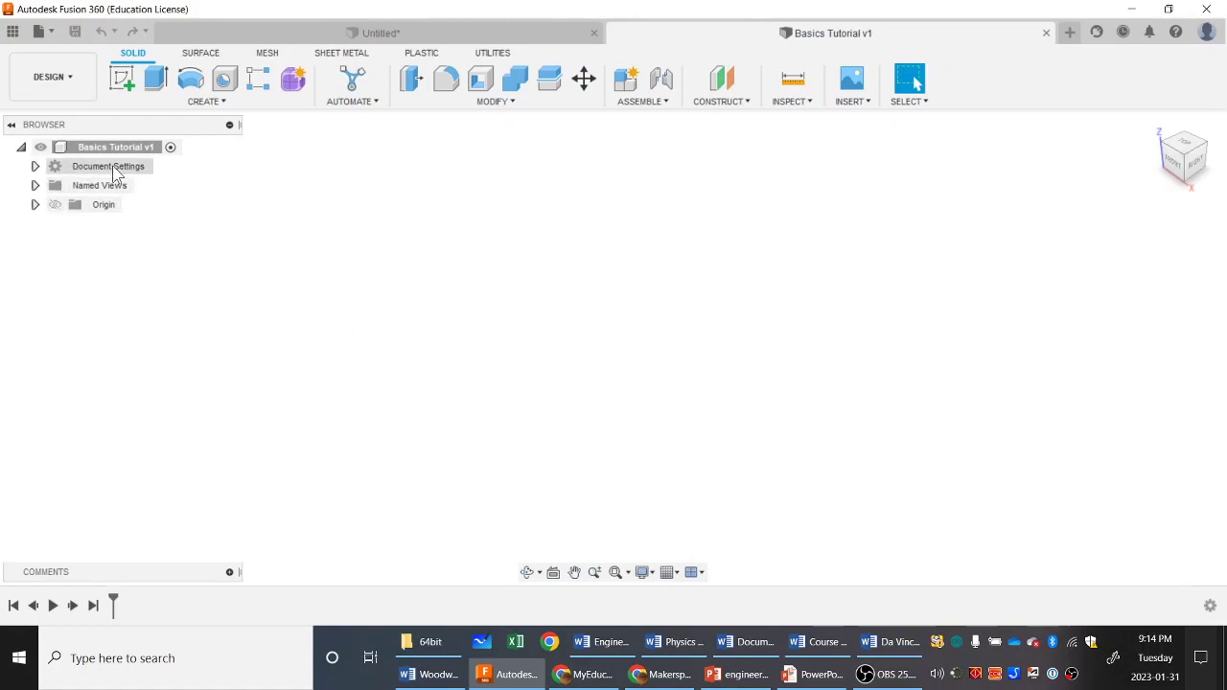
# Examine the document's active units and the available unit types without changing them.
pyautogui.click(34, 167)
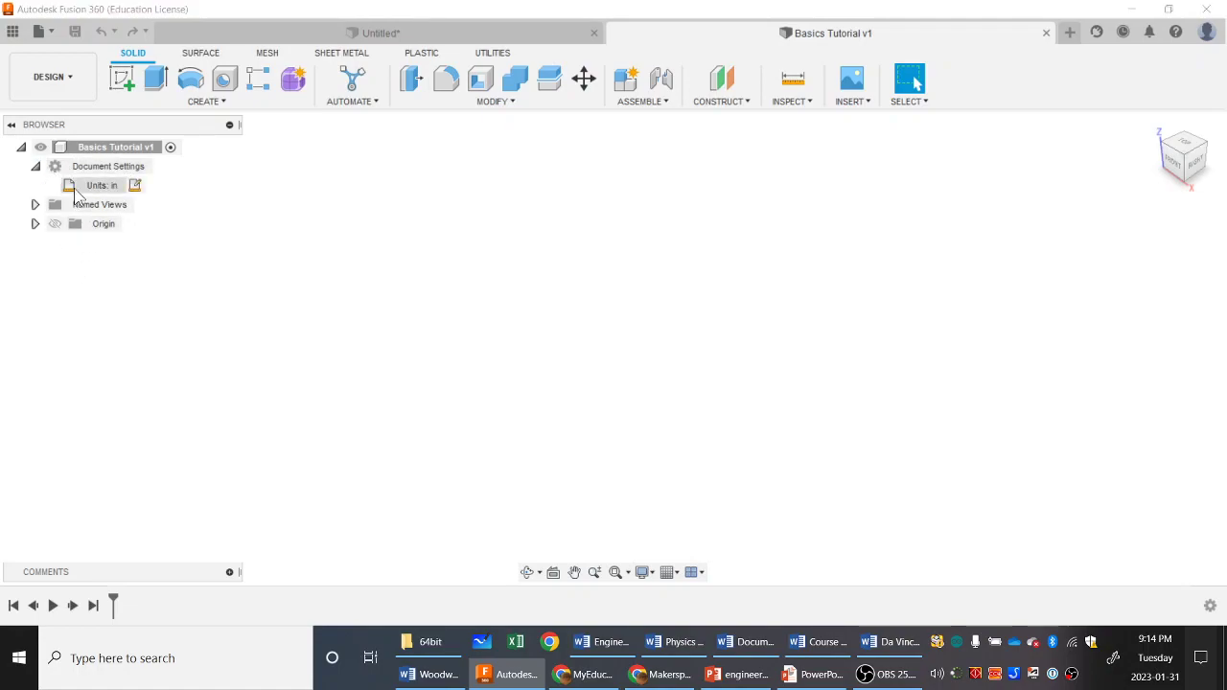
pyautogui.click(135, 186)
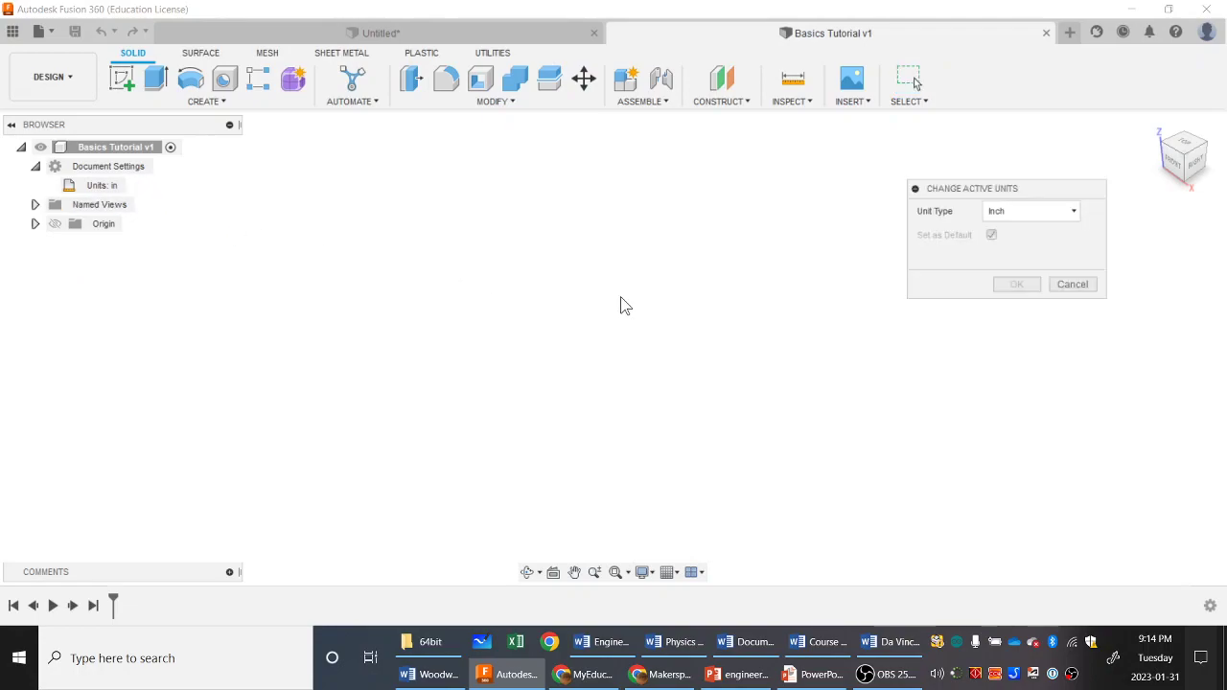
pyautogui.click(1027, 216)
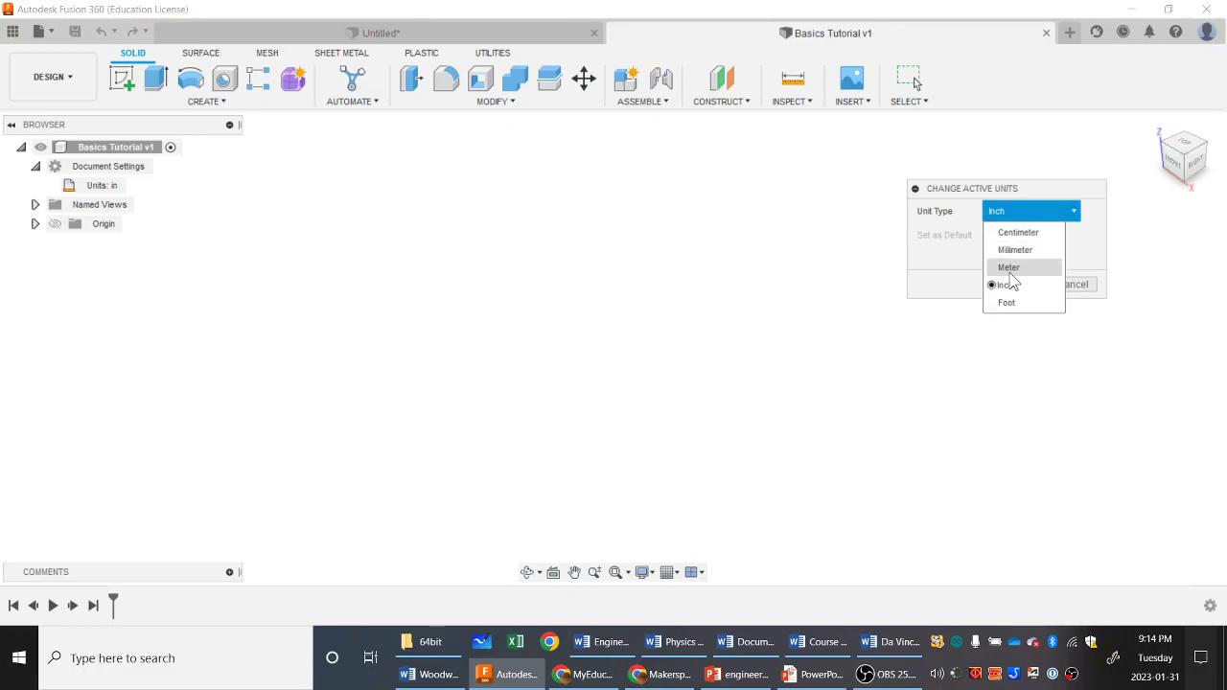
pyautogui.click(955, 267)
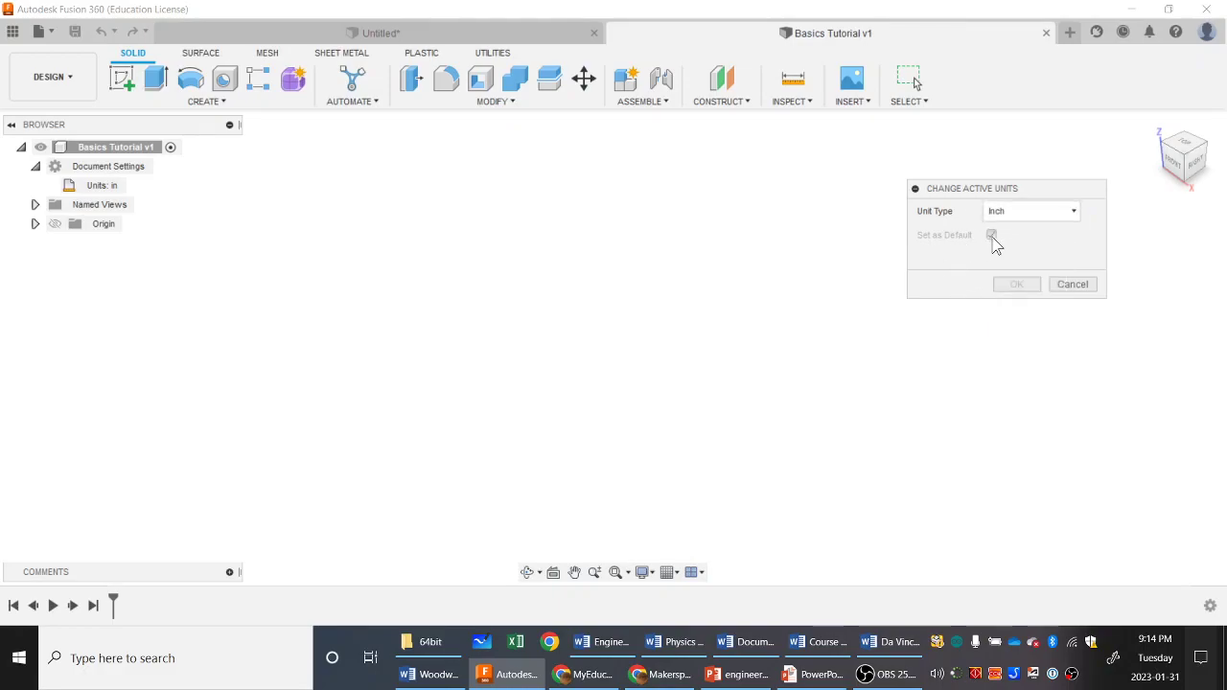
pyautogui.click(1071, 285)
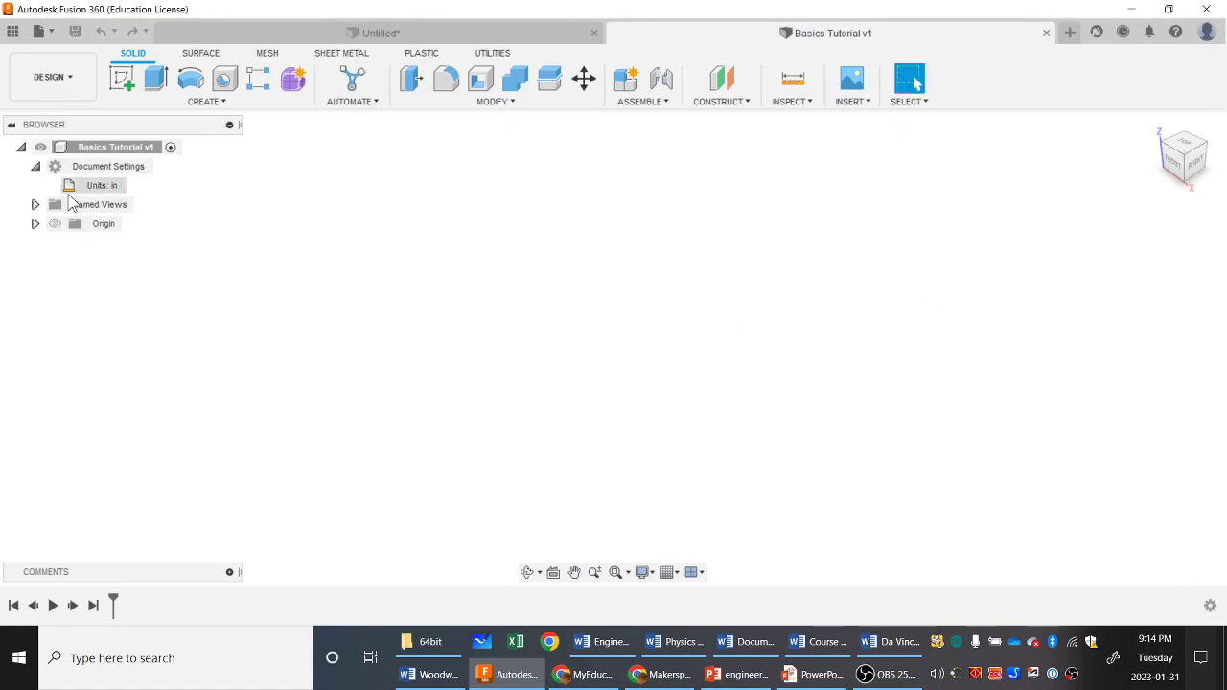
pyautogui.click(36, 168)
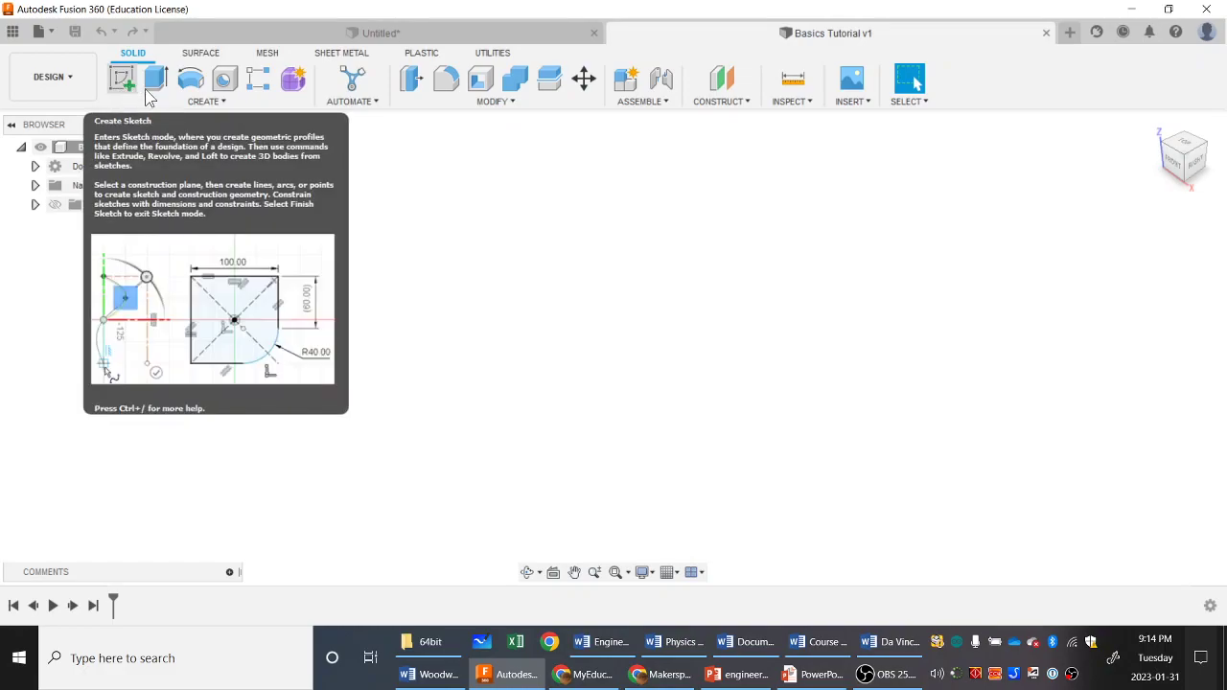
# Start a new sketch on the horizontal XY origin plane.
pyautogui.click(185, 103)
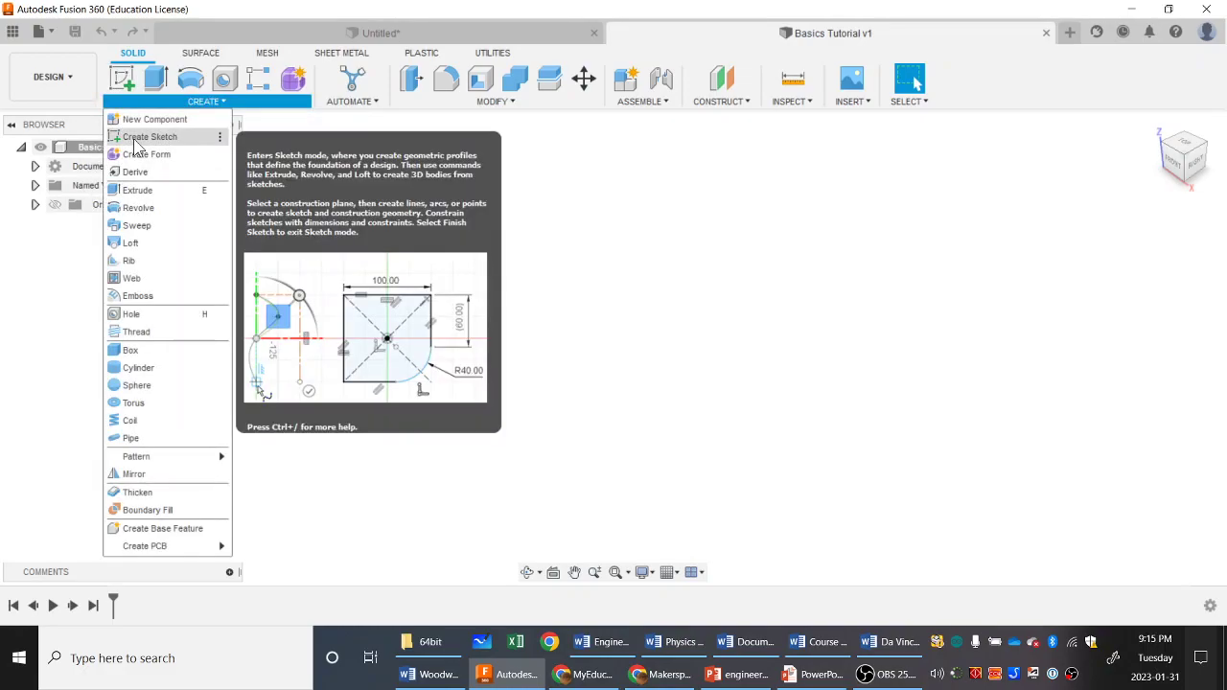
pyautogui.click(121, 80)
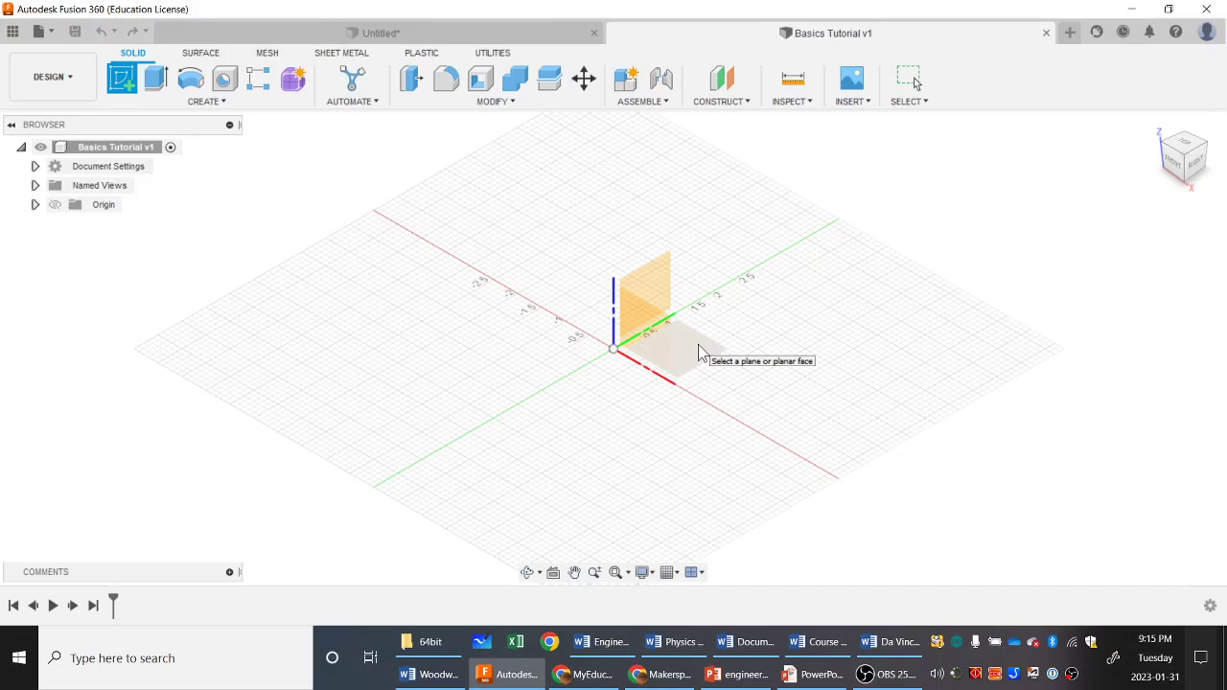
pyautogui.click(699, 351)
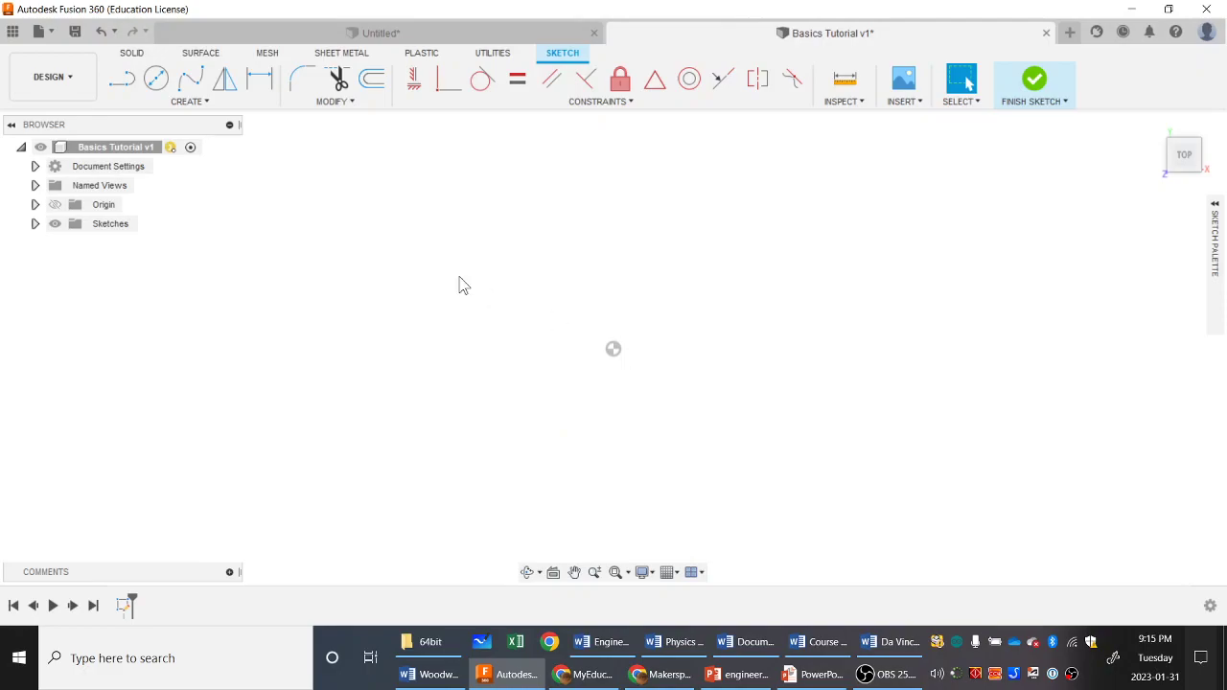
# Sketch a center rectangle at the origin, 2 in wide and 2 in high, and select its profile.
pyautogui.click(200, 107)
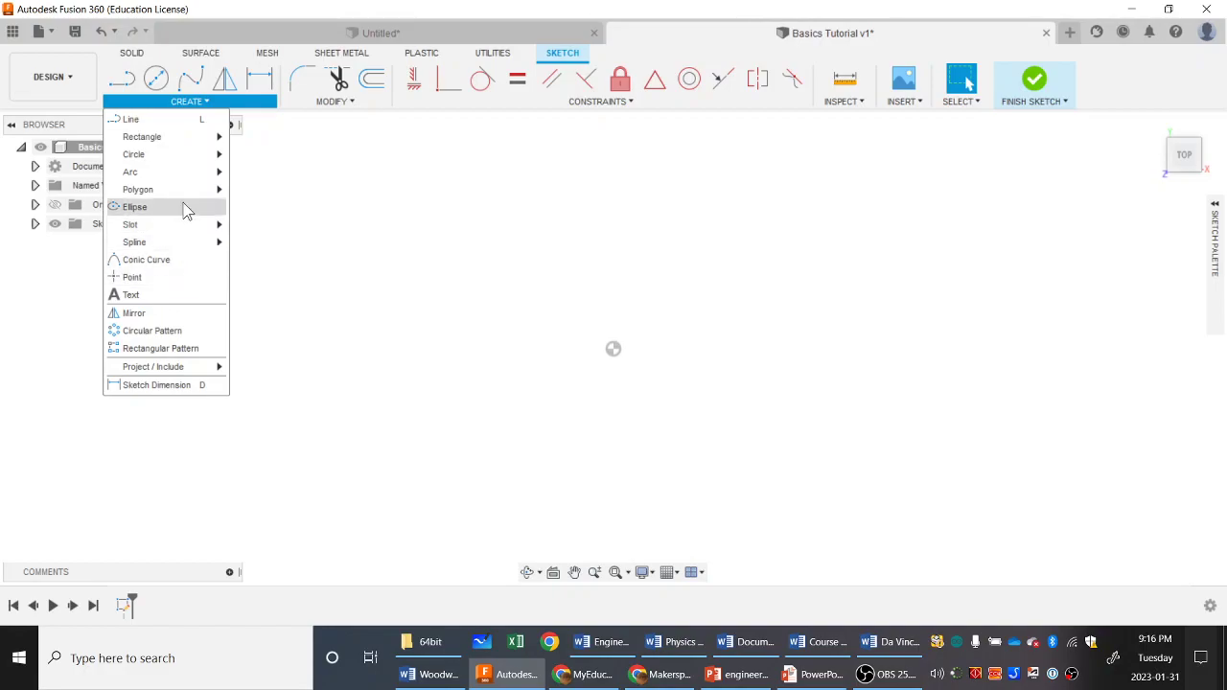
pyautogui.moveTo(187, 140)
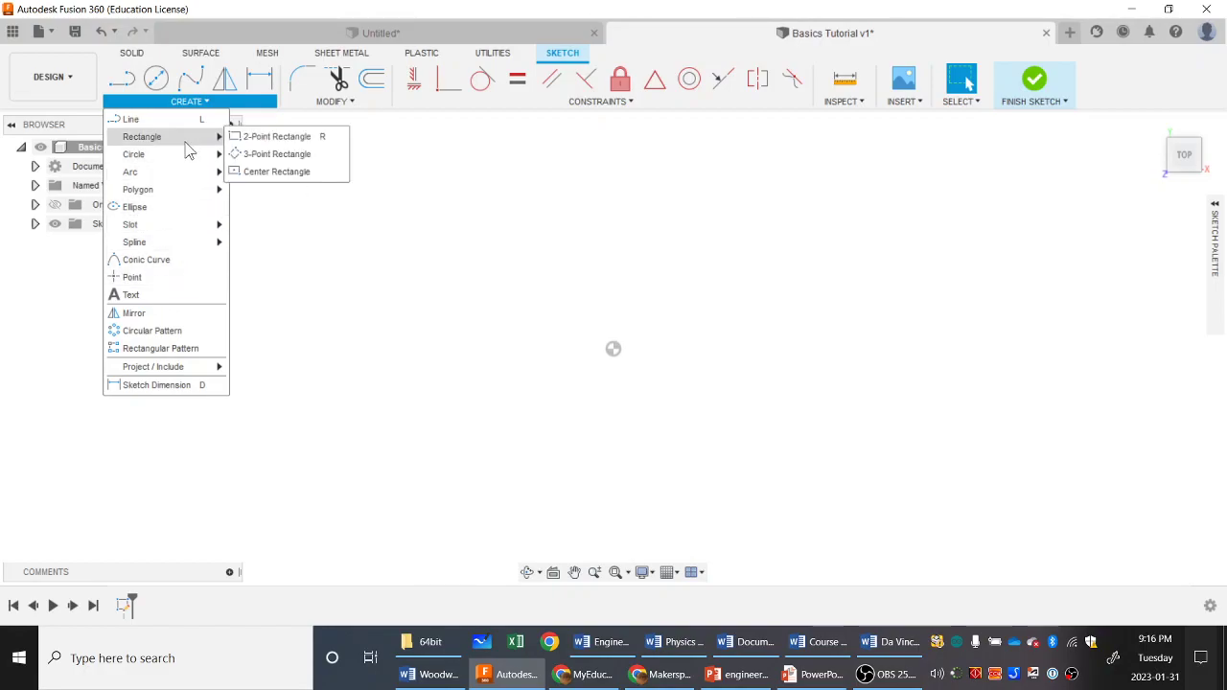
pyautogui.click(259, 171)
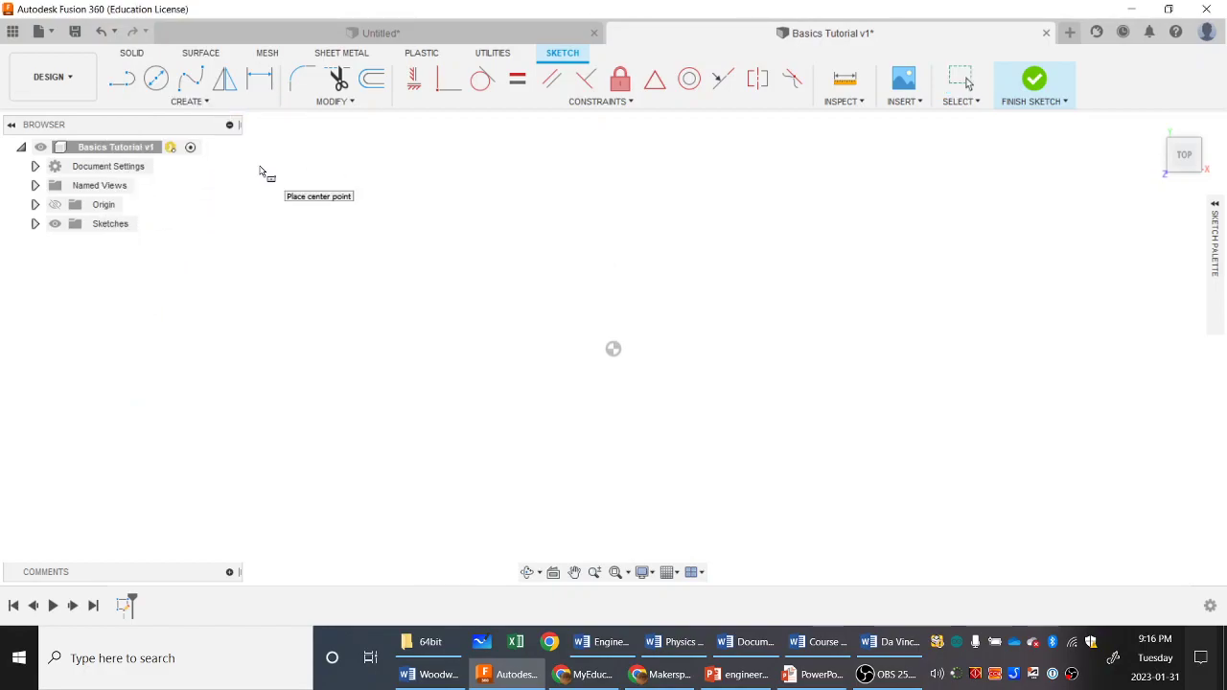
pyautogui.click(615, 352)
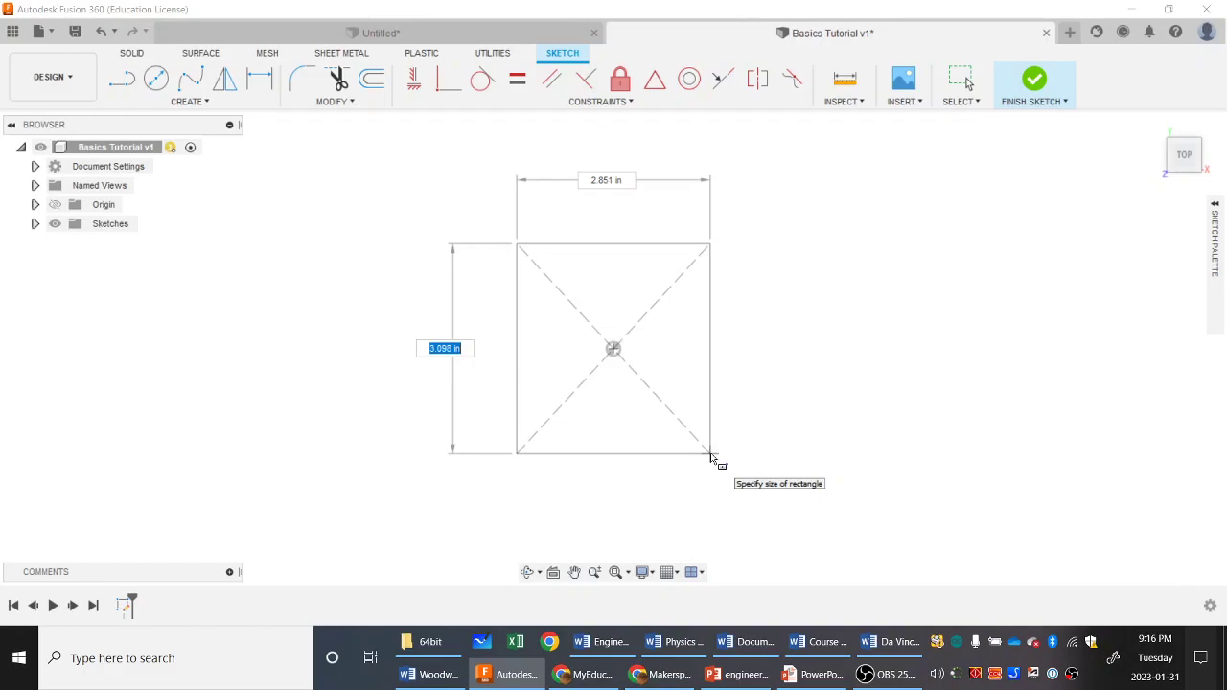
pyautogui.press('Tab')
pyautogui.press('Tab')
pyautogui.press('Tab')
pyautogui.press('Tab')
pyautogui.press('Tab')
pyautogui.press('Tab')
pyautogui.press('Tab')
pyautogui.press('Tab')
pyautogui.press('Tab')
pyautogui.write('2')
pyautogui.press('Tab')
pyautogui.write('2')
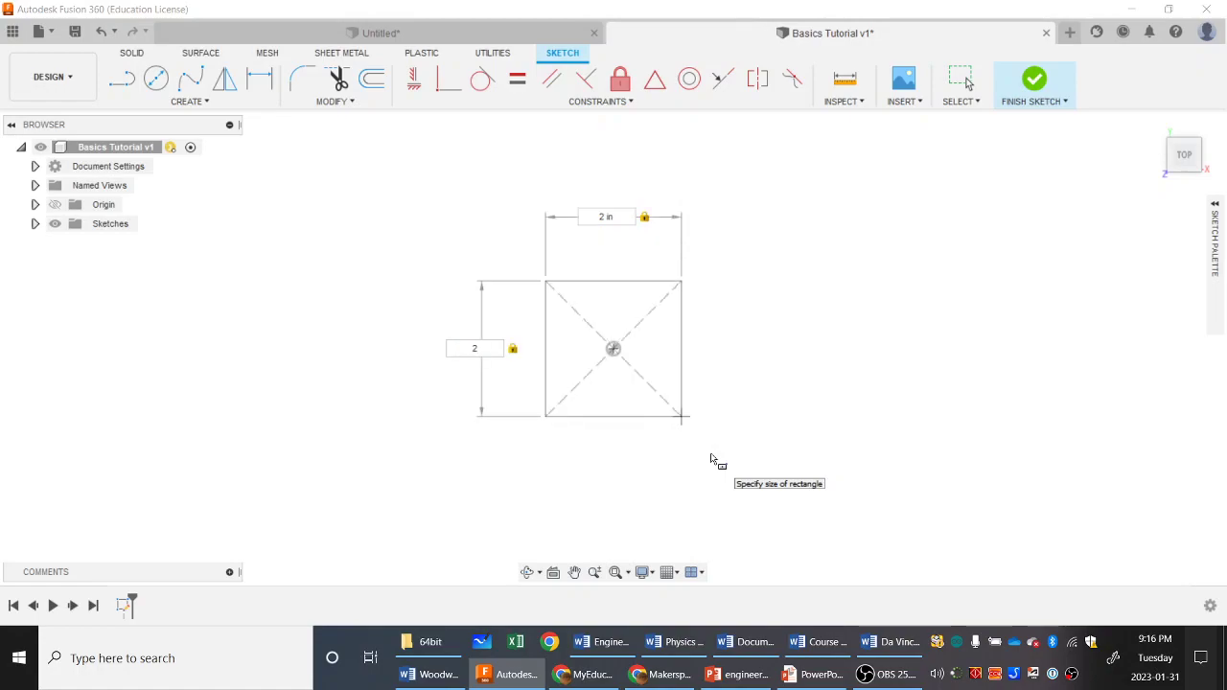
pyautogui.press('Return')
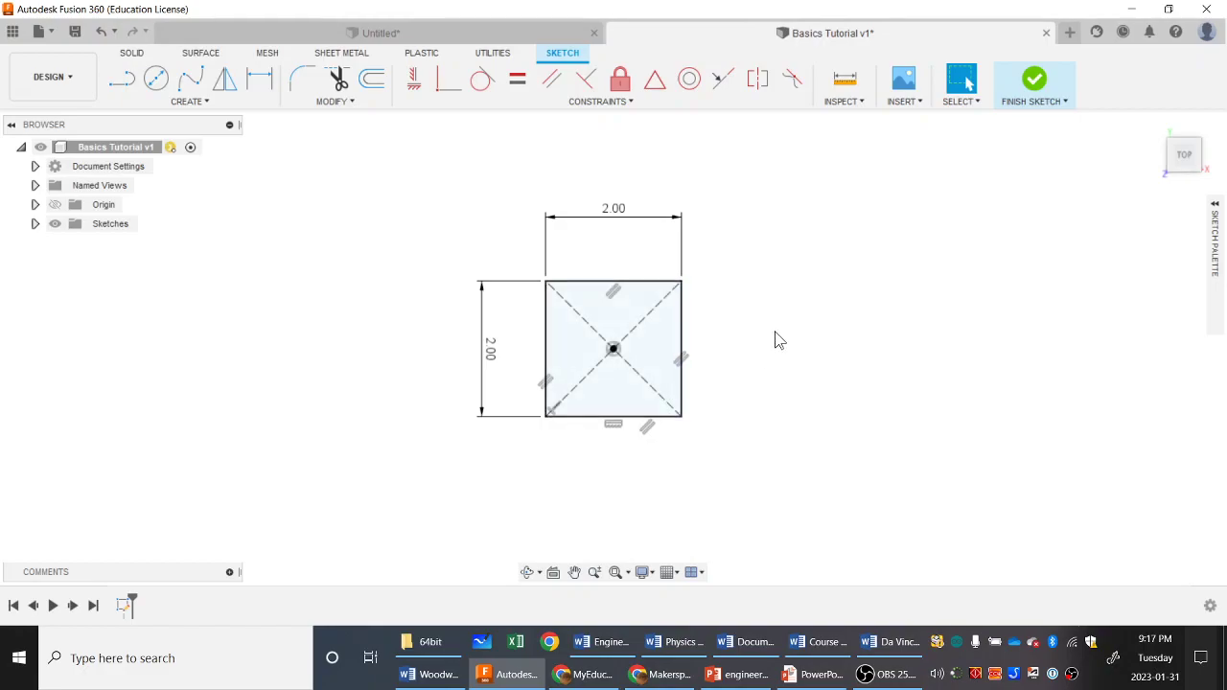
pyautogui.click(659, 359)
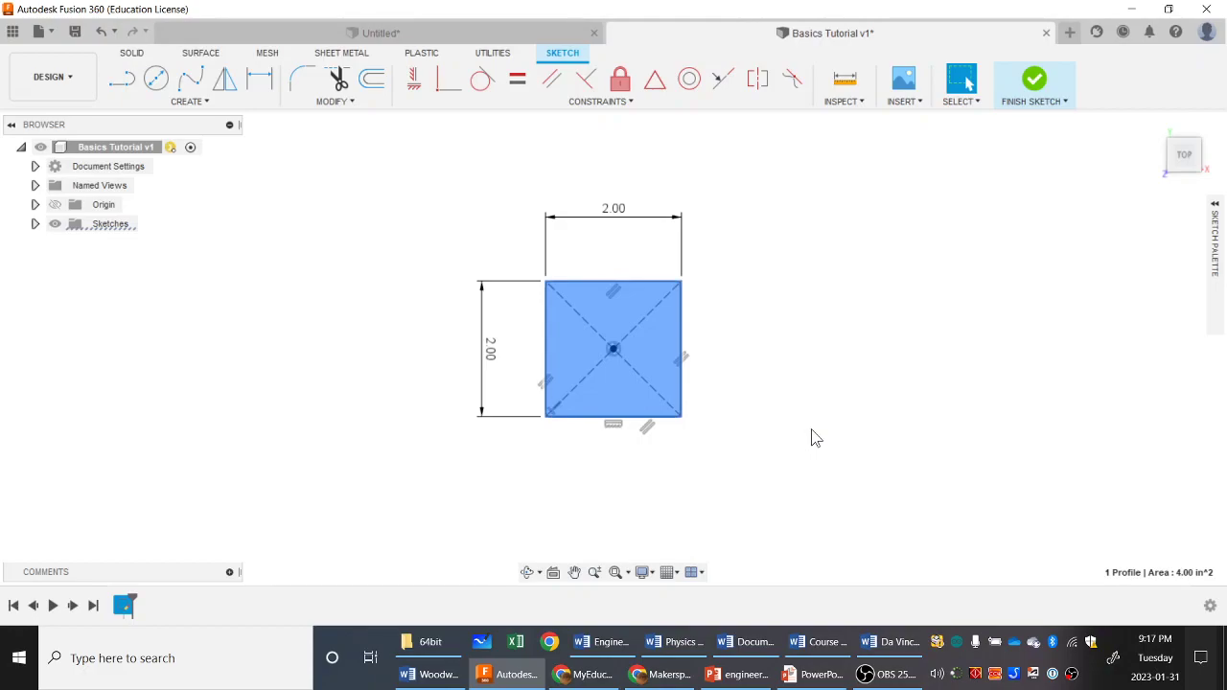
# Extrude the square profile upward 2 in as a new body to form a cube.
pyautogui.press('e')
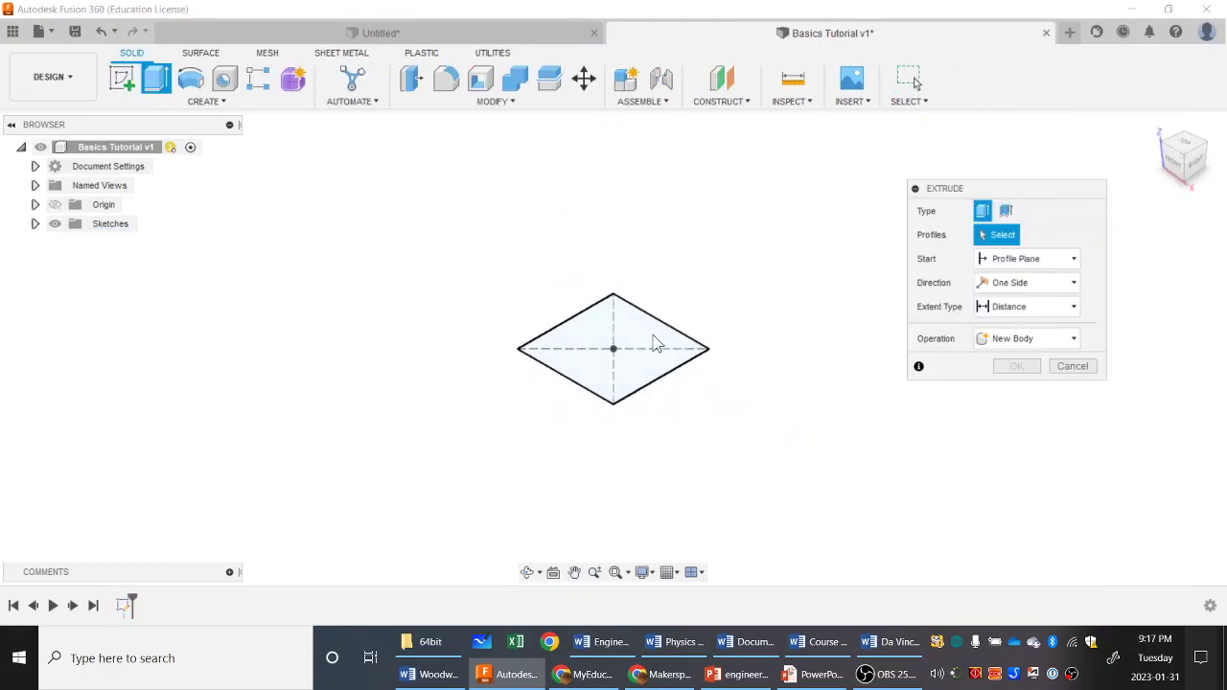
pyautogui.click(660, 348)
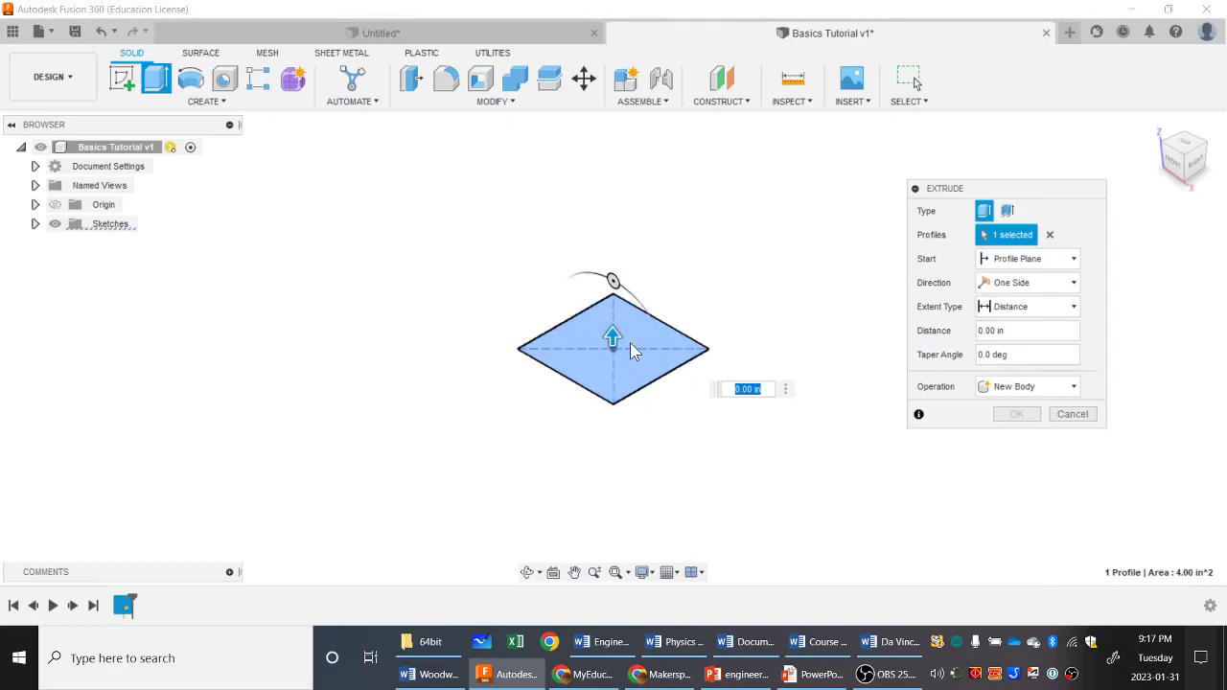
pyautogui.moveTo(613, 338); pyautogui.dragTo(613, 259)
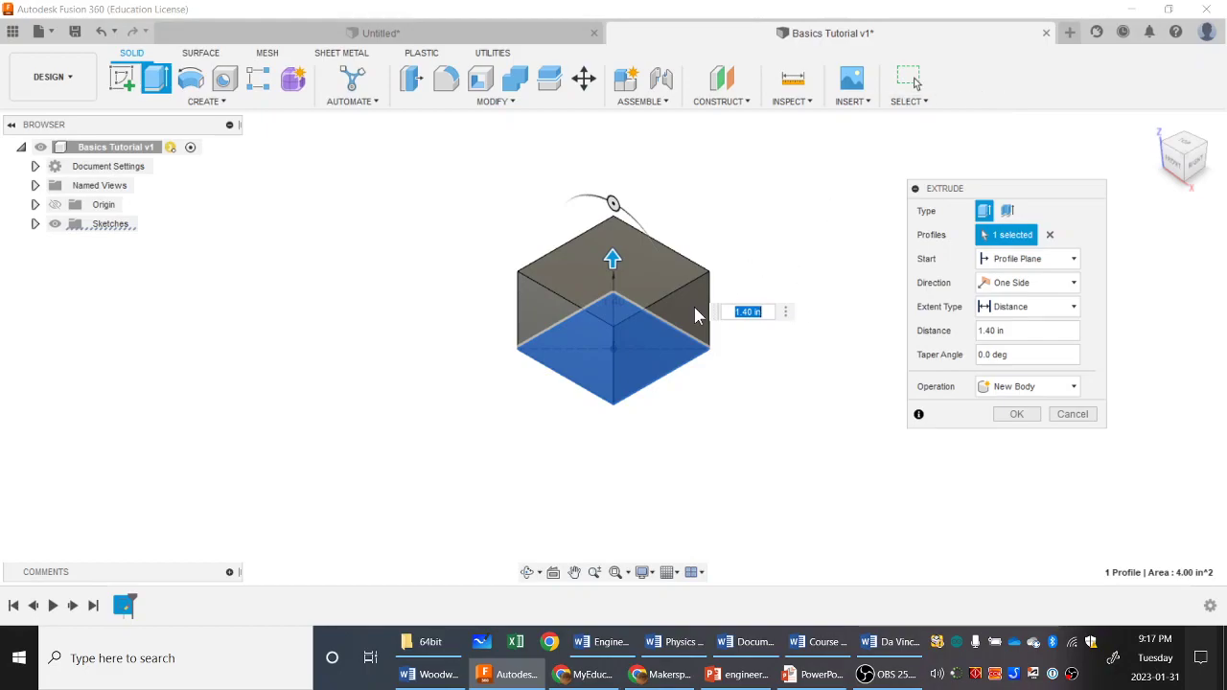
pyautogui.moveTo(611, 257); pyautogui.dragTo(642, 209)
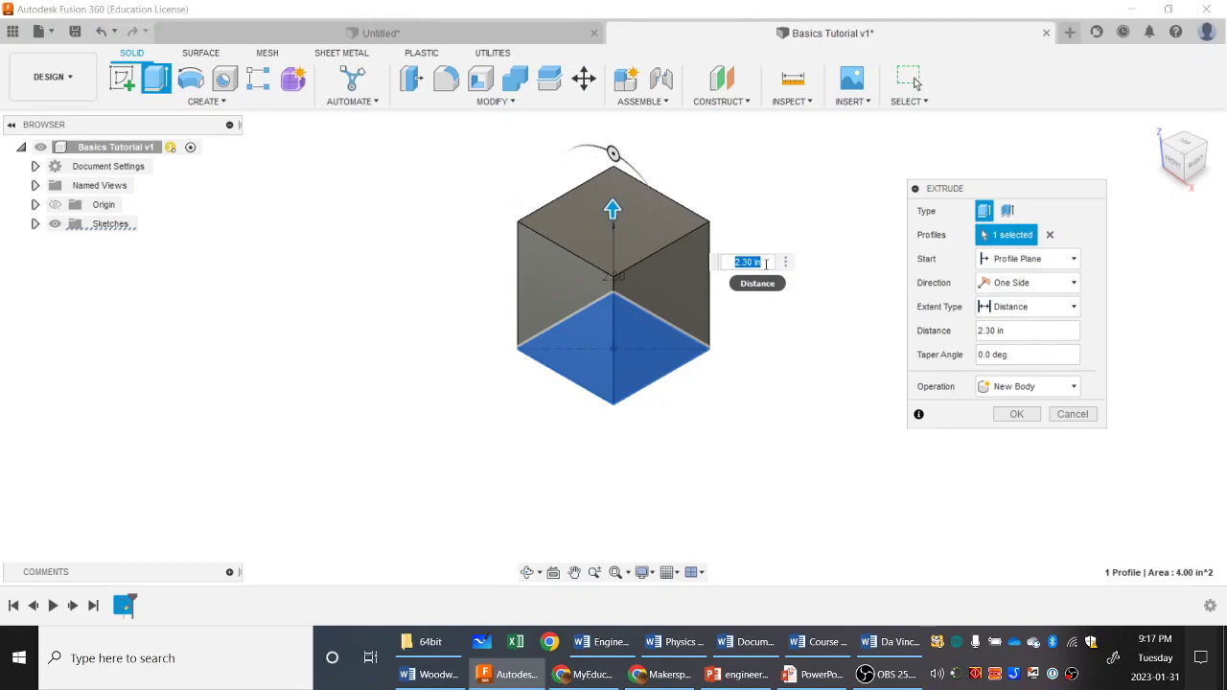
pyautogui.click(766, 262)
pyautogui.moveTo(758, 262); pyautogui.dragTo(694, 256)
pyautogui.write('2')
pyautogui.press('Return')
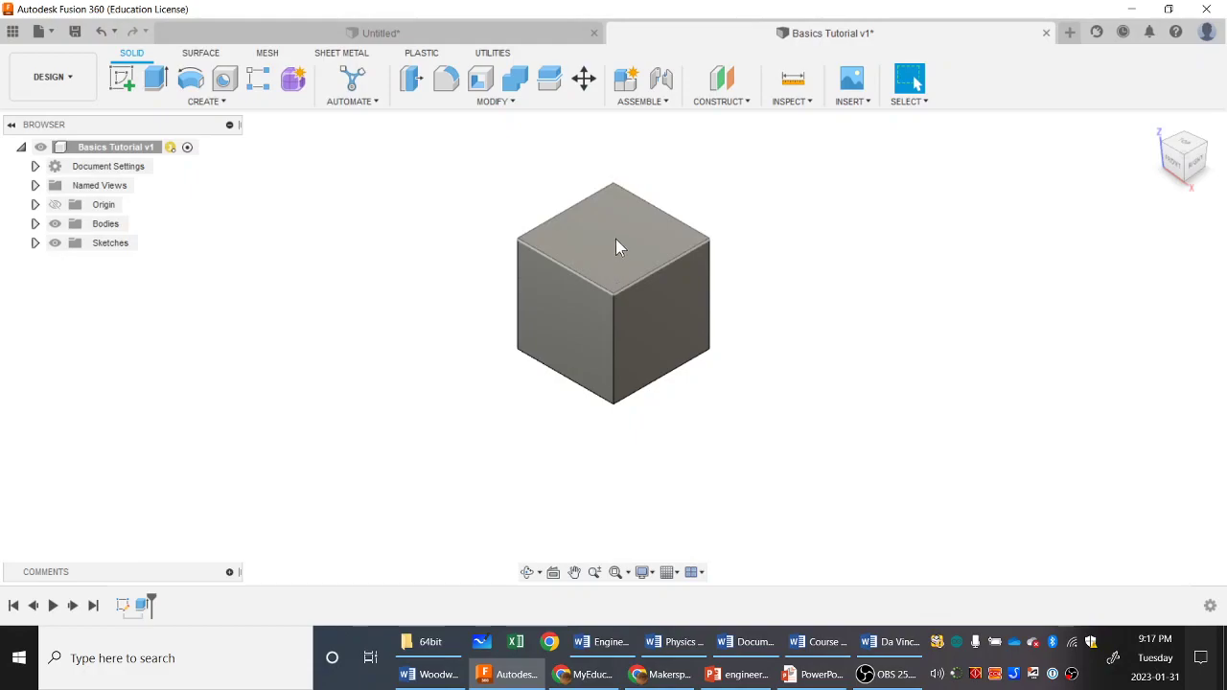
# Examine the cube's corners and faces both close up and from farther away.
pyautogui.scroll(-3, 630, 235)
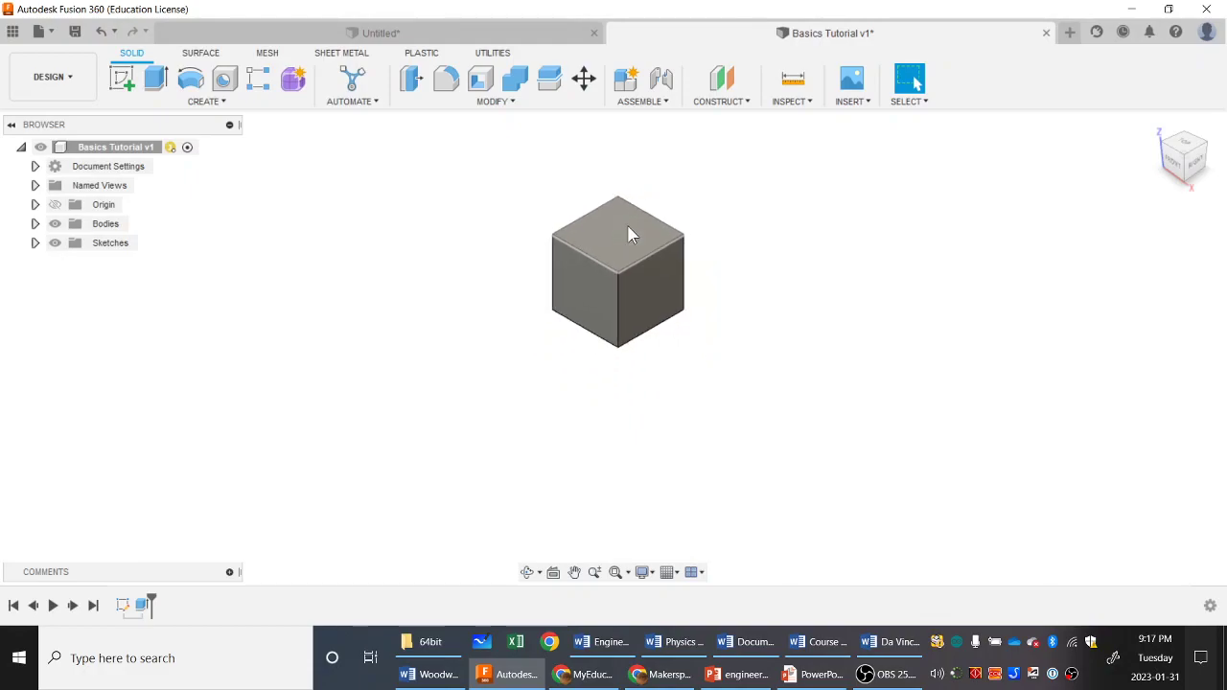
pyautogui.scroll(4, 630, 235)
pyautogui.scroll(-3, 624, 236)
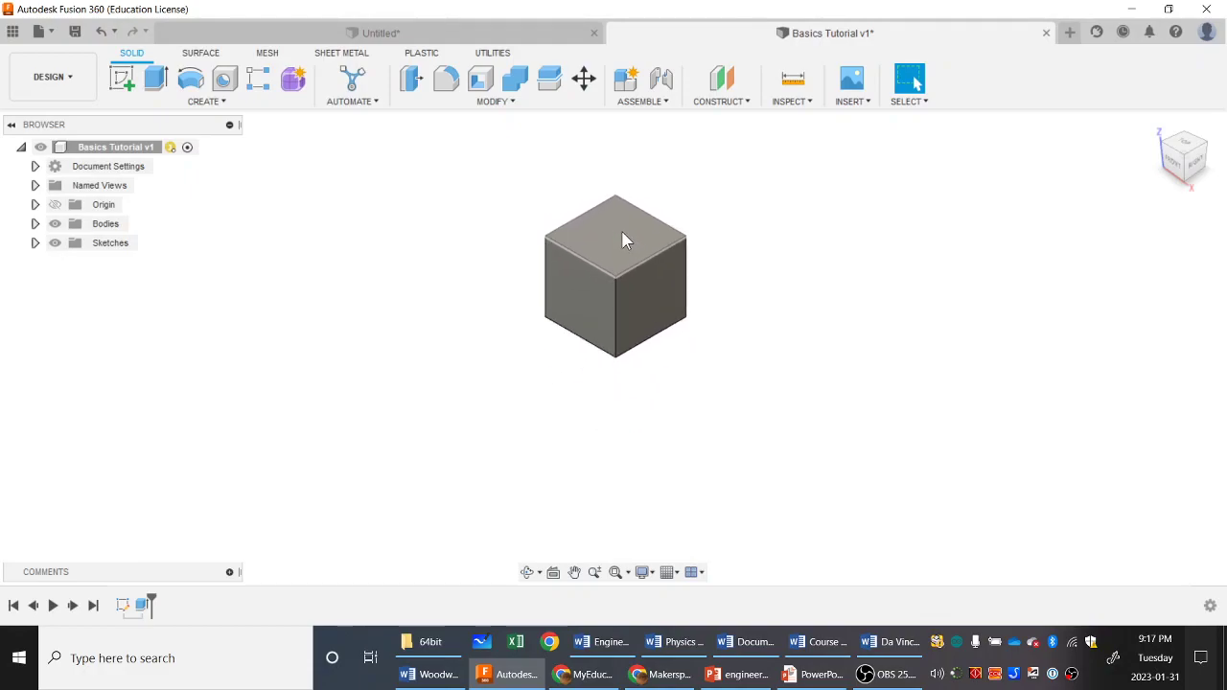
pyautogui.scroll(3, 613, 245)
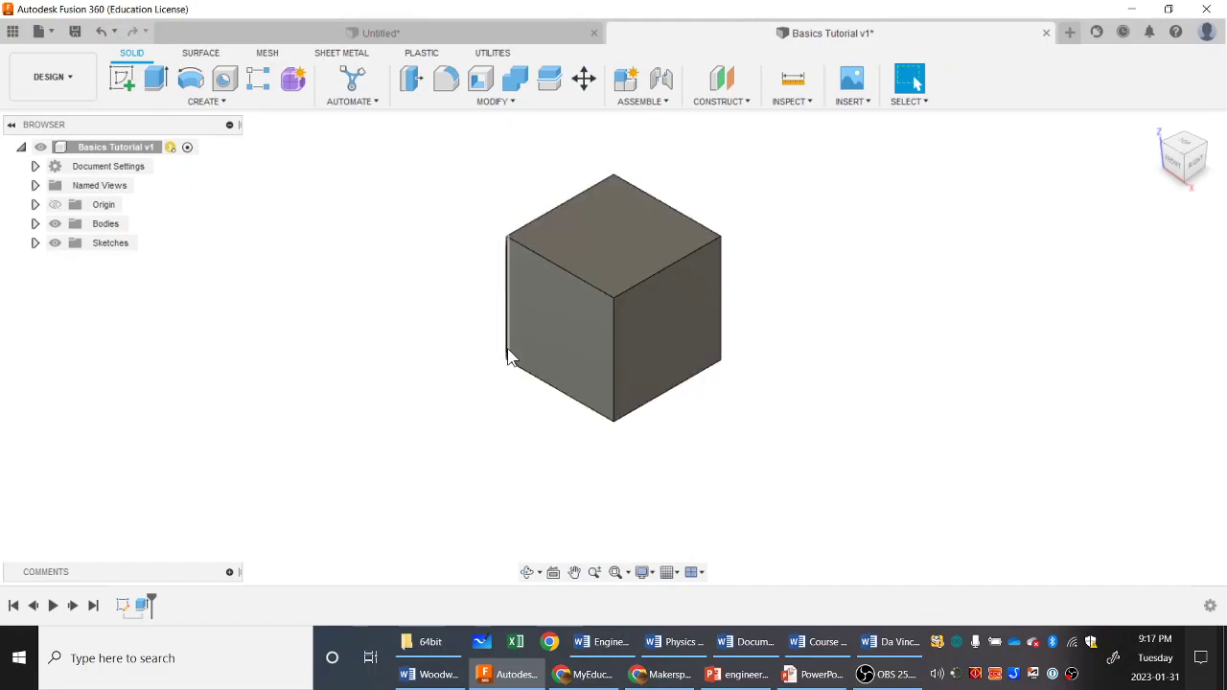
pyautogui.scroll(4, 509, 363)
pyautogui.scroll(2, 510, 363)
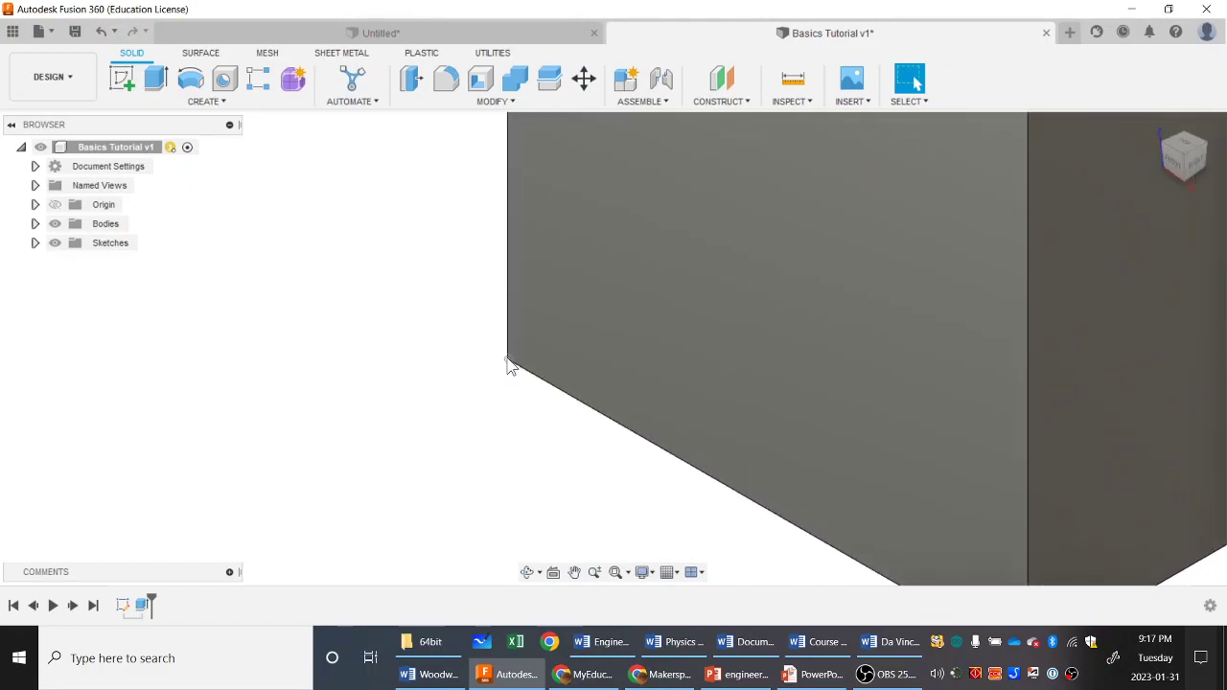
pyautogui.scroll(-5, 499, 375)
pyautogui.scroll(6, 603, 422)
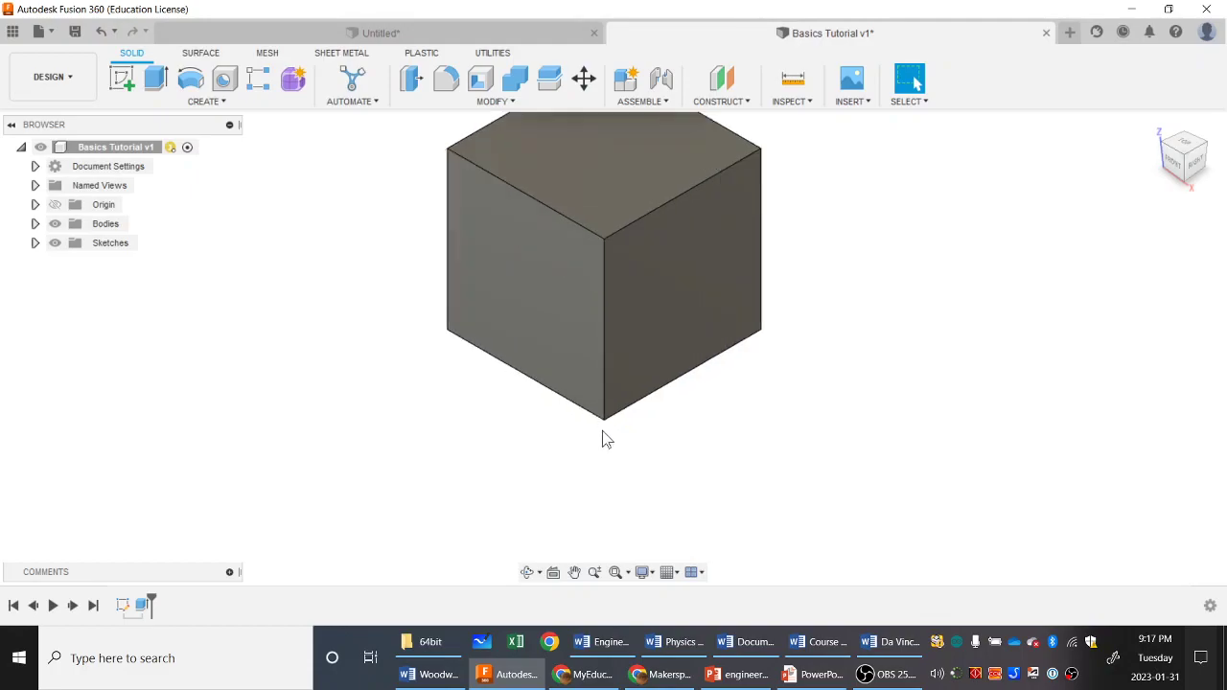
pyautogui.scroll(-5, 604, 419)
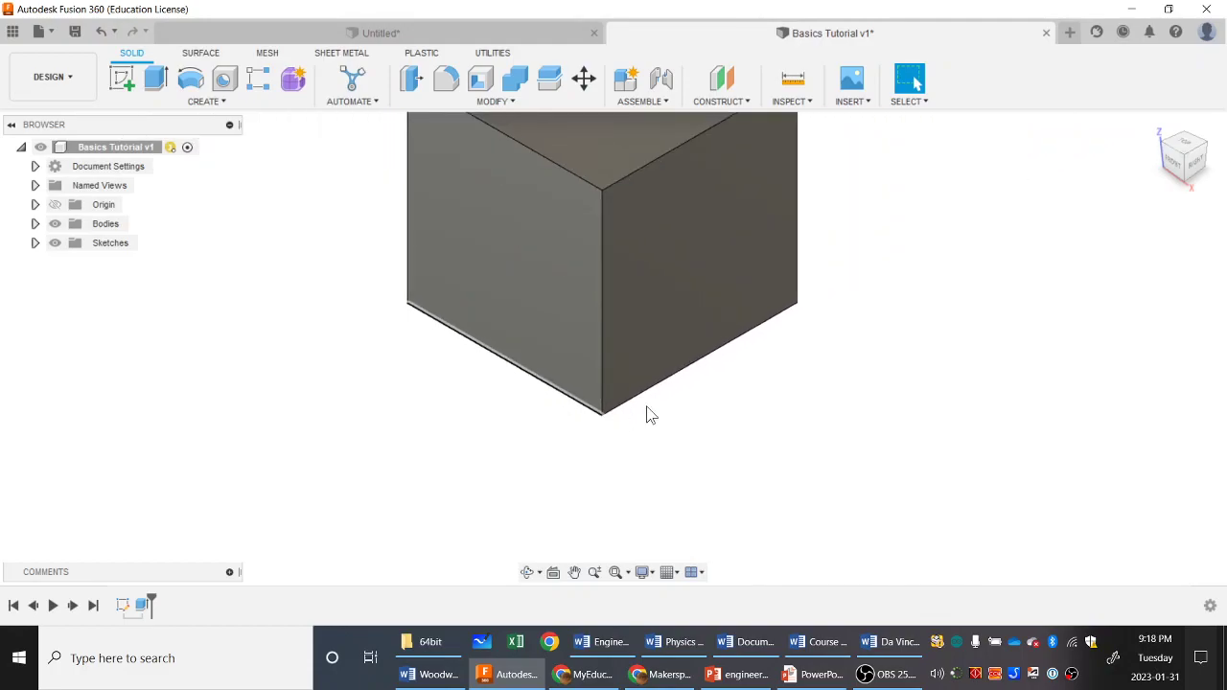
pyautogui.scroll(4, 803, 310)
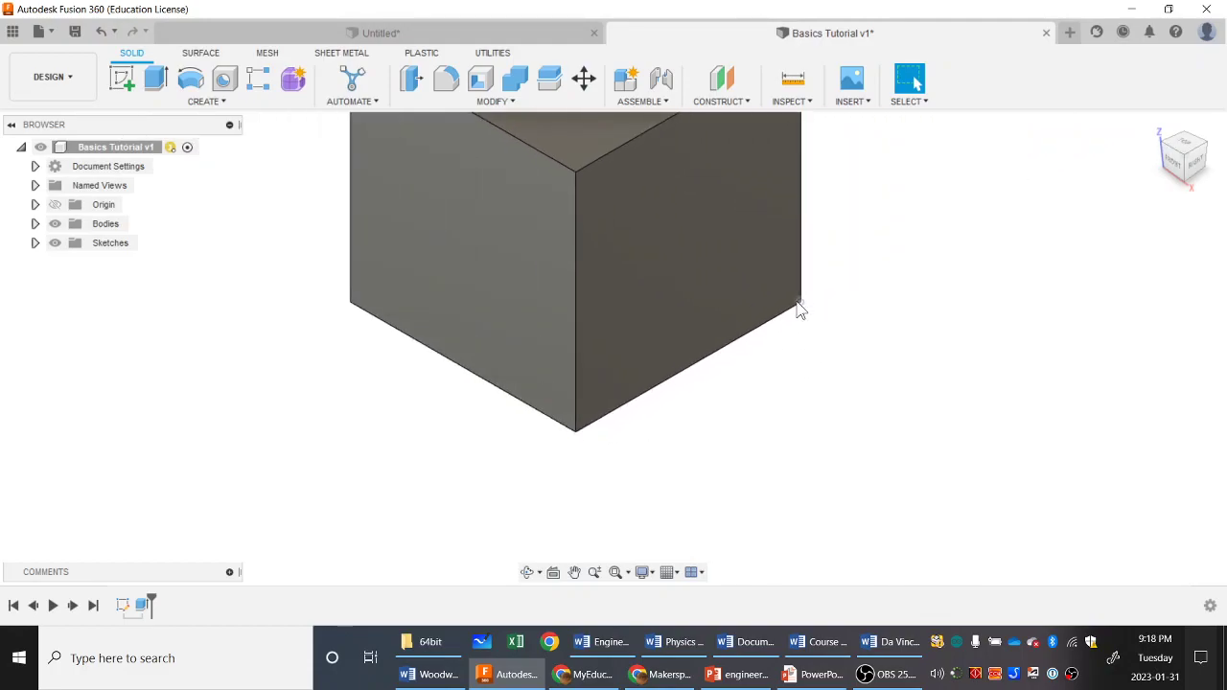
pyautogui.scroll(-3, 797, 310)
pyautogui.scroll(-4, 792, 309)
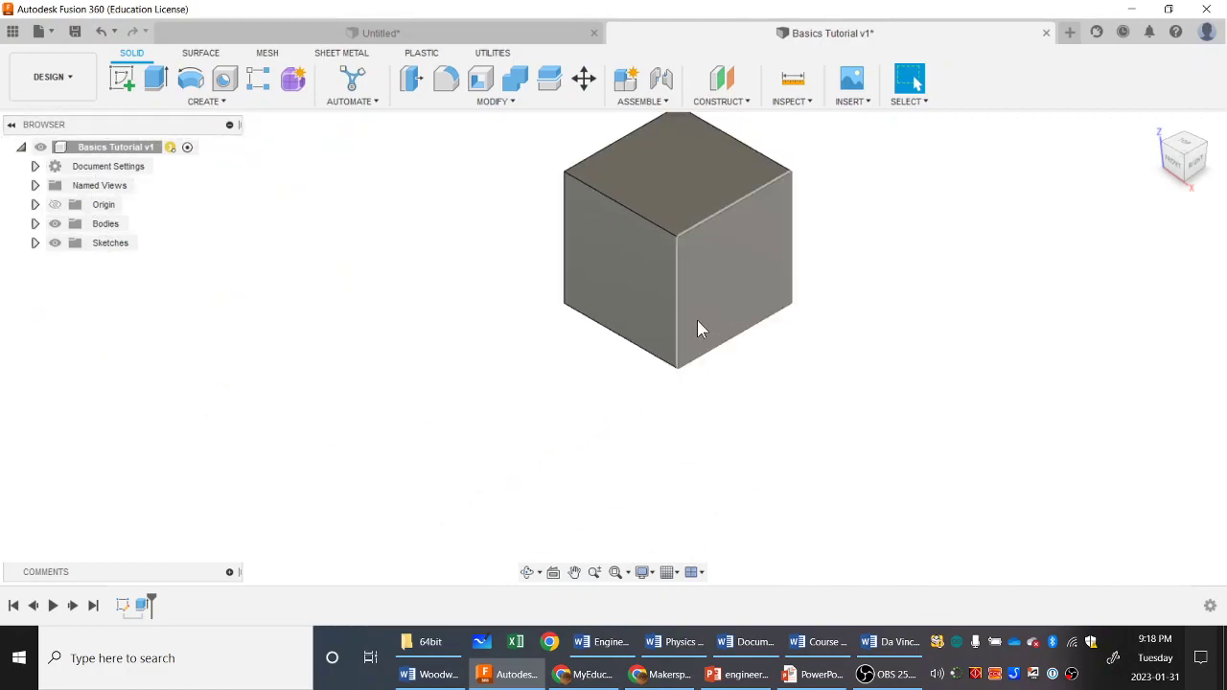
pyautogui.moveTo(699, 311); pyautogui.dragTo(642, 404, button='middle')
pyautogui.press('Escape')
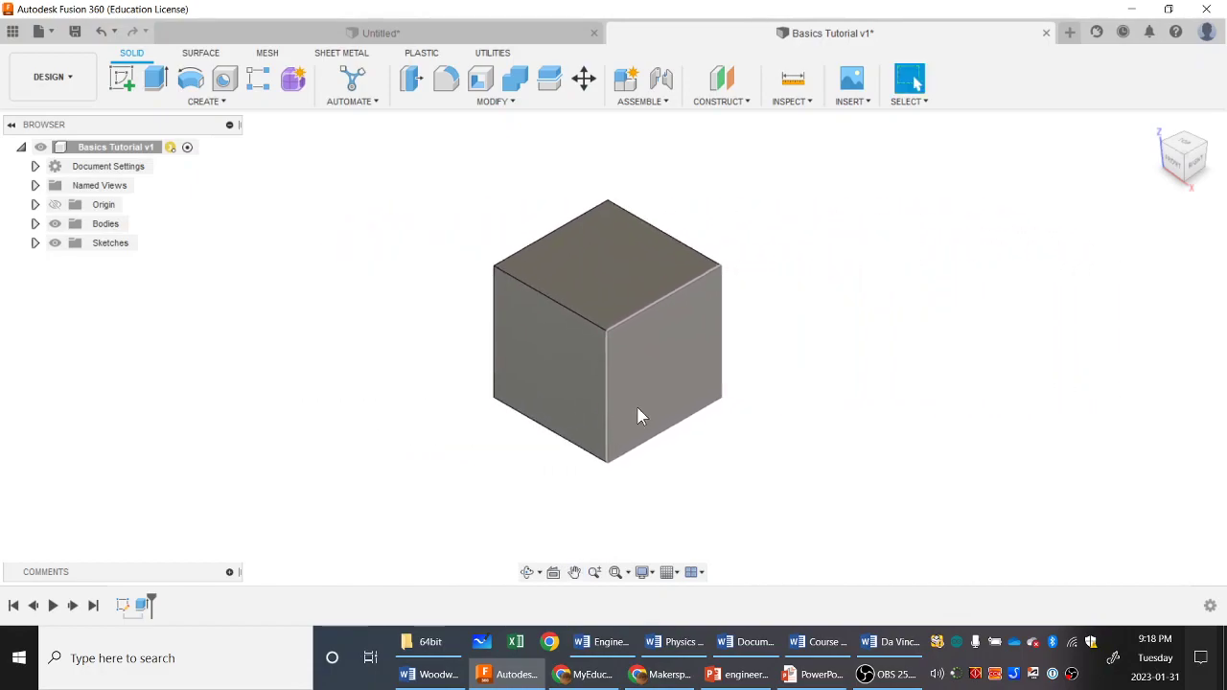
pyautogui.scroll(-3, 621, 371)
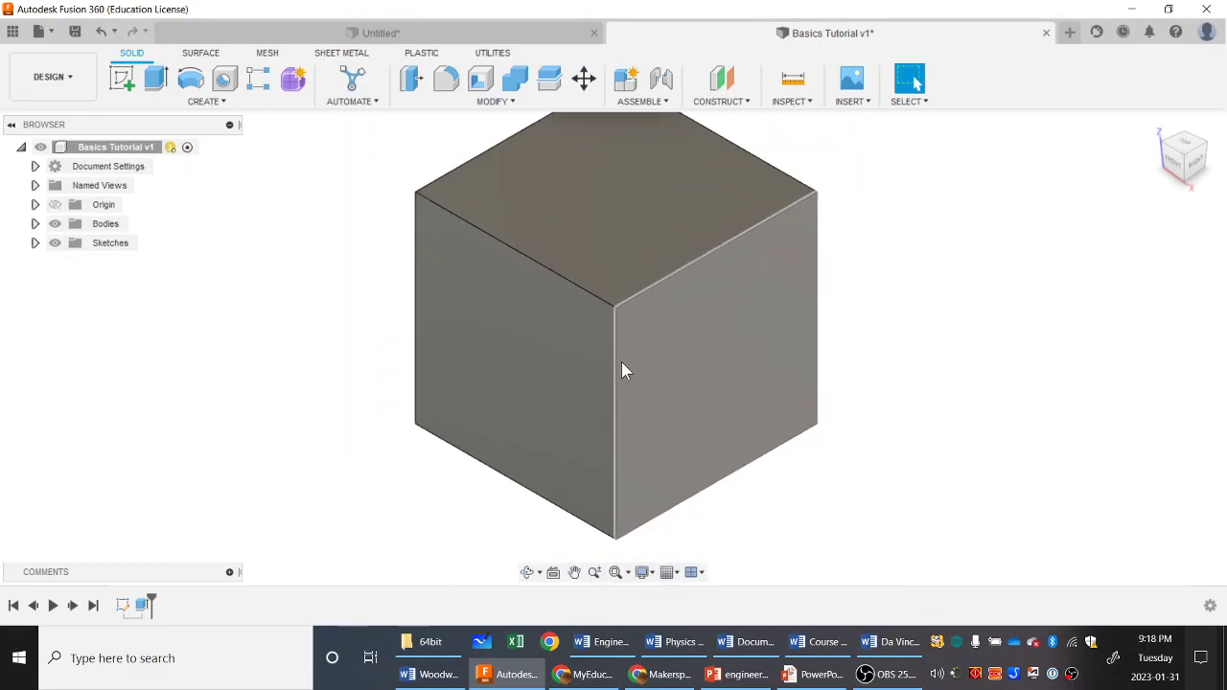
pyautogui.moveTo(671, 370)
pyautogui.mouseDown(button='middle')
pyautogui.moveTo(478, 364)
pyautogui.moveTo(718, 356)
pyautogui.moveTo(674, 373)
pyautogui.mouseUp(button='middle')
pyautogui.scroll(-2, 754, 357)
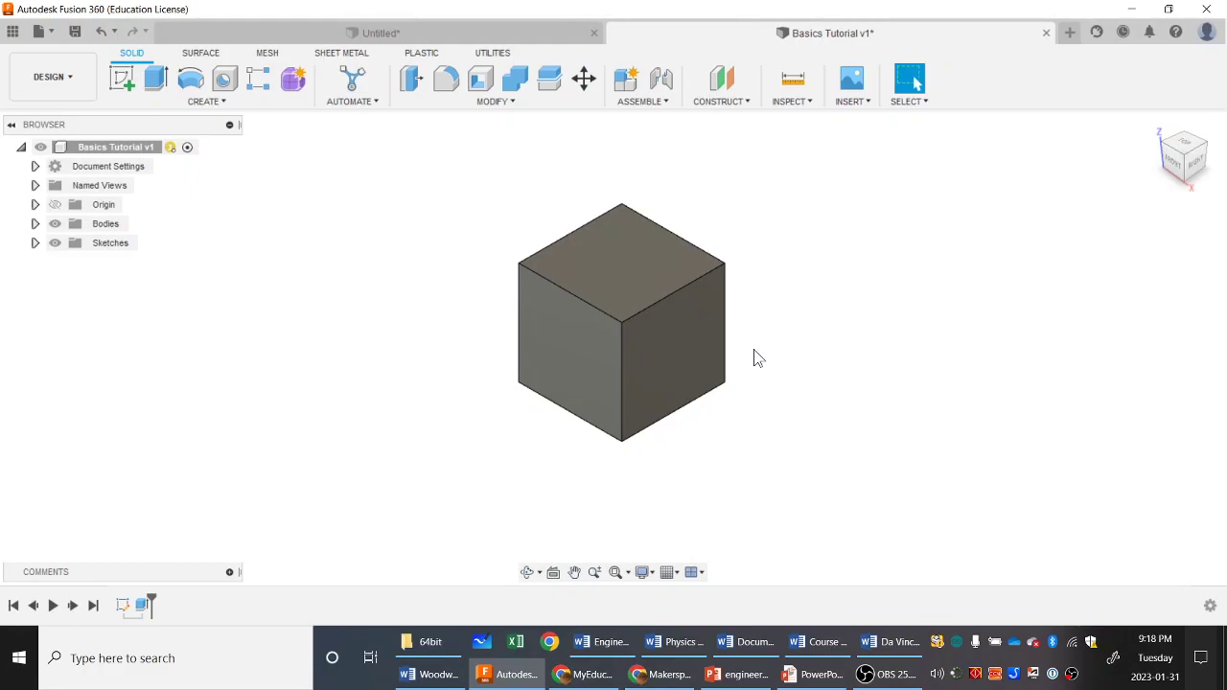
# Inspect the cube from underneath and from its sides, and return to the home view.
pyautogui.keyDown('shift'); pyautogui.moveTo(754, 349); pyautogui.dragTo(692, 374, button='middle'); pyautogui.keyUp('shift')
pyautogui.press('Escape')
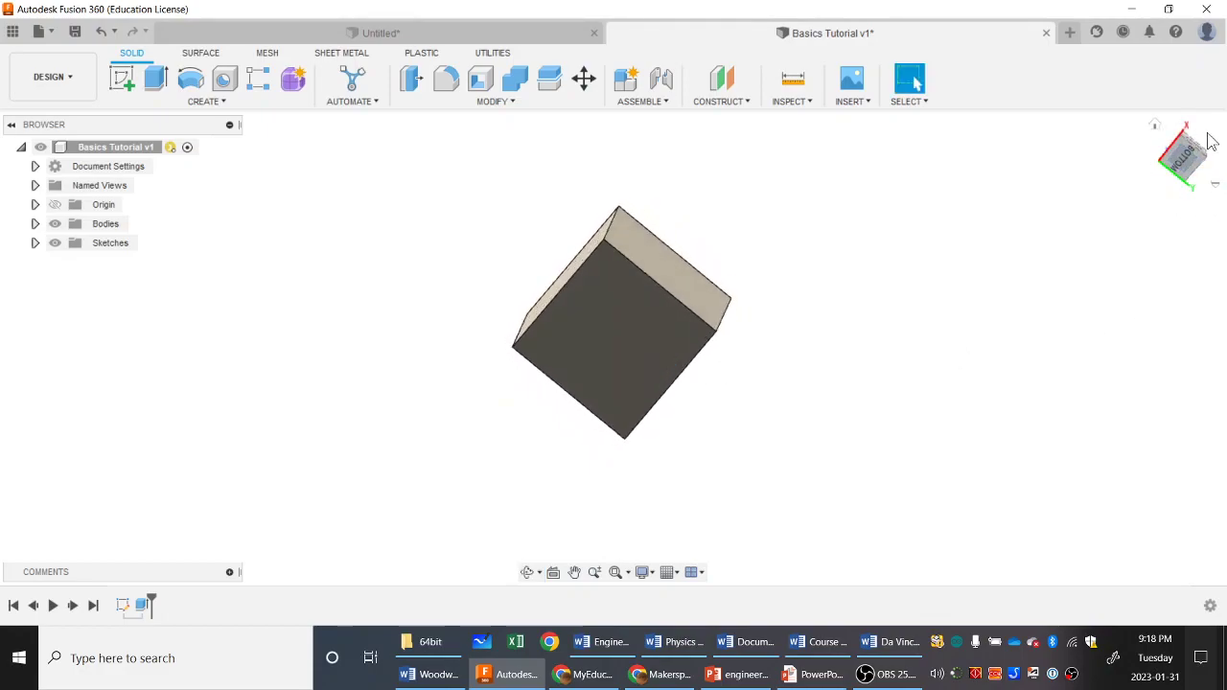
pyautogui.keyDown('shift'); pyautogui.moveTo(765, 415); pyautogui.dragTo(1047, 433, button='middle'); pyautogui.keyUp('shift')
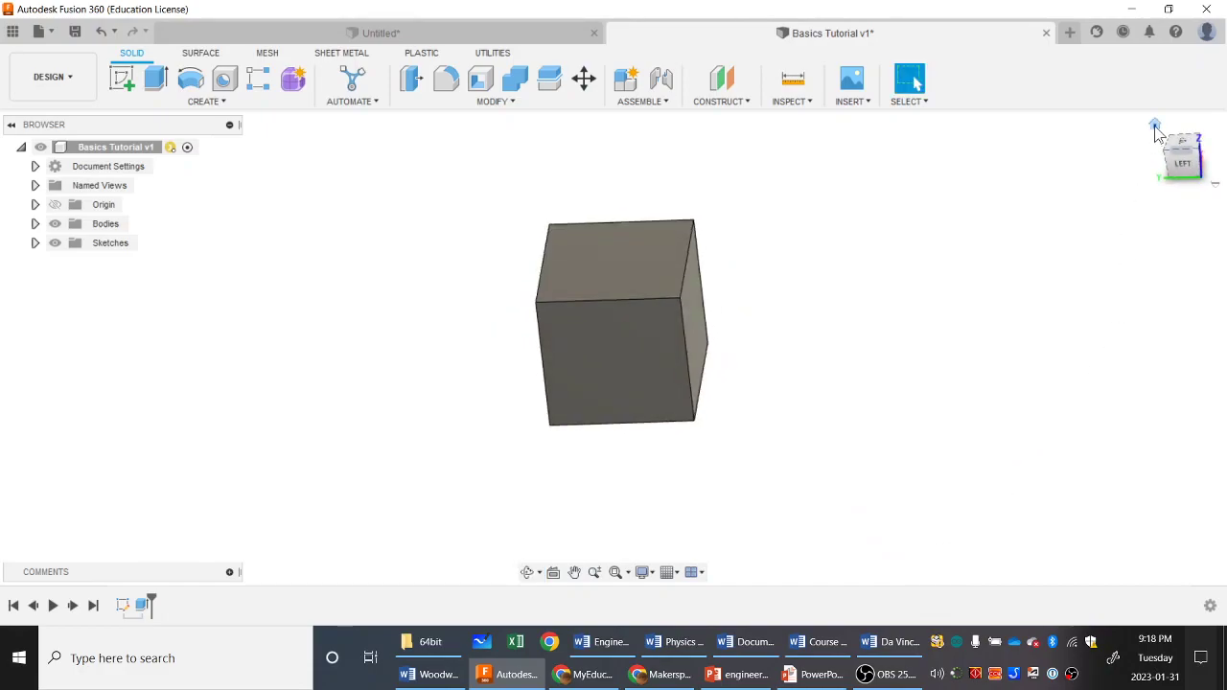
pyautogui.click(1156, 127)
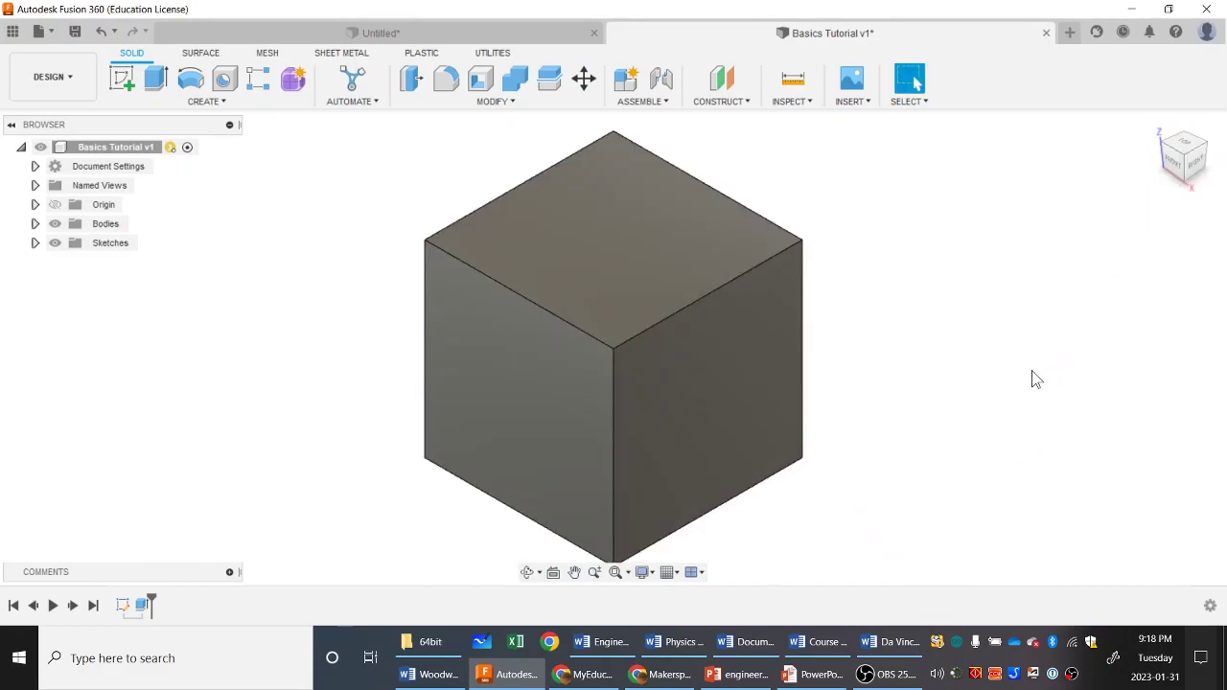
pyautogui.scroll(-2, 894, 409)
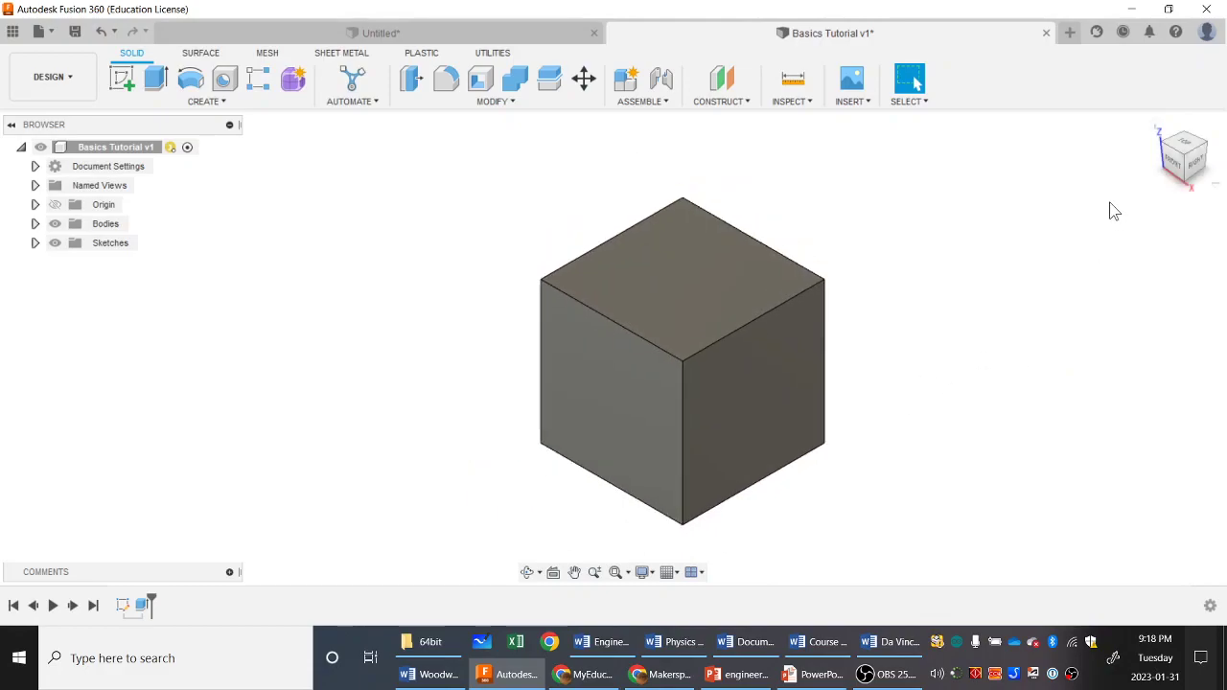
pyautogui.scroll(-3, 909, 425)
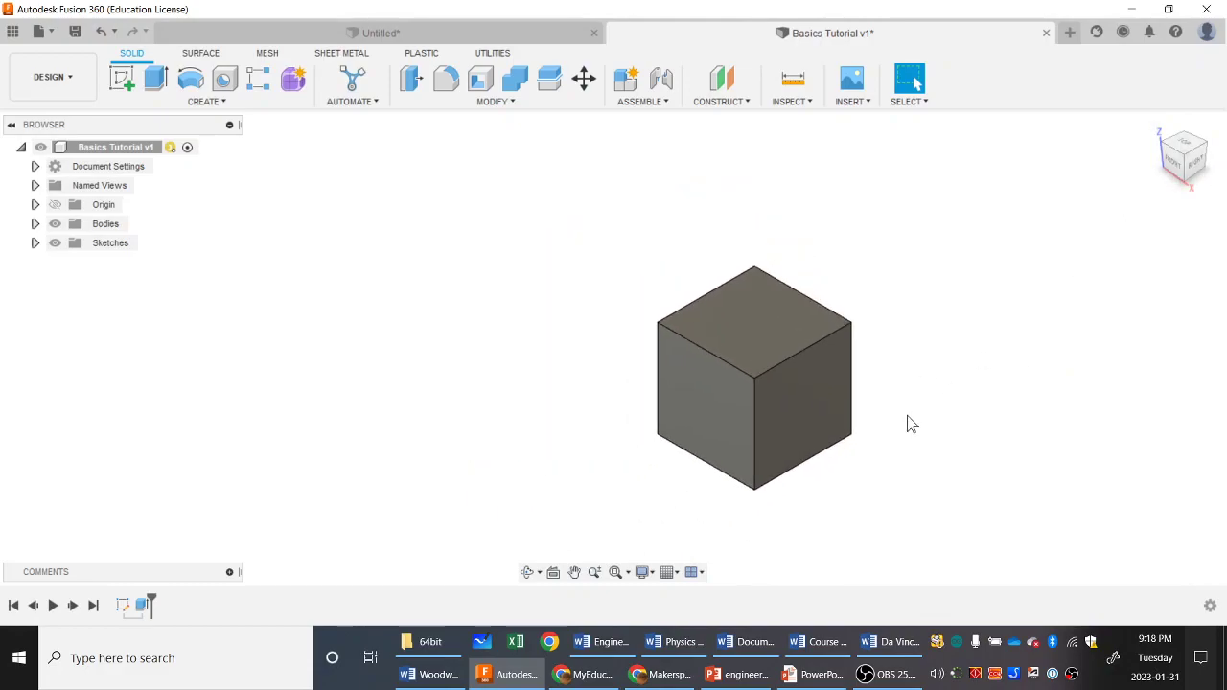
pyautogui.moveTo(945, 433); pyautogui.dragTo(833, 401, button='middle')
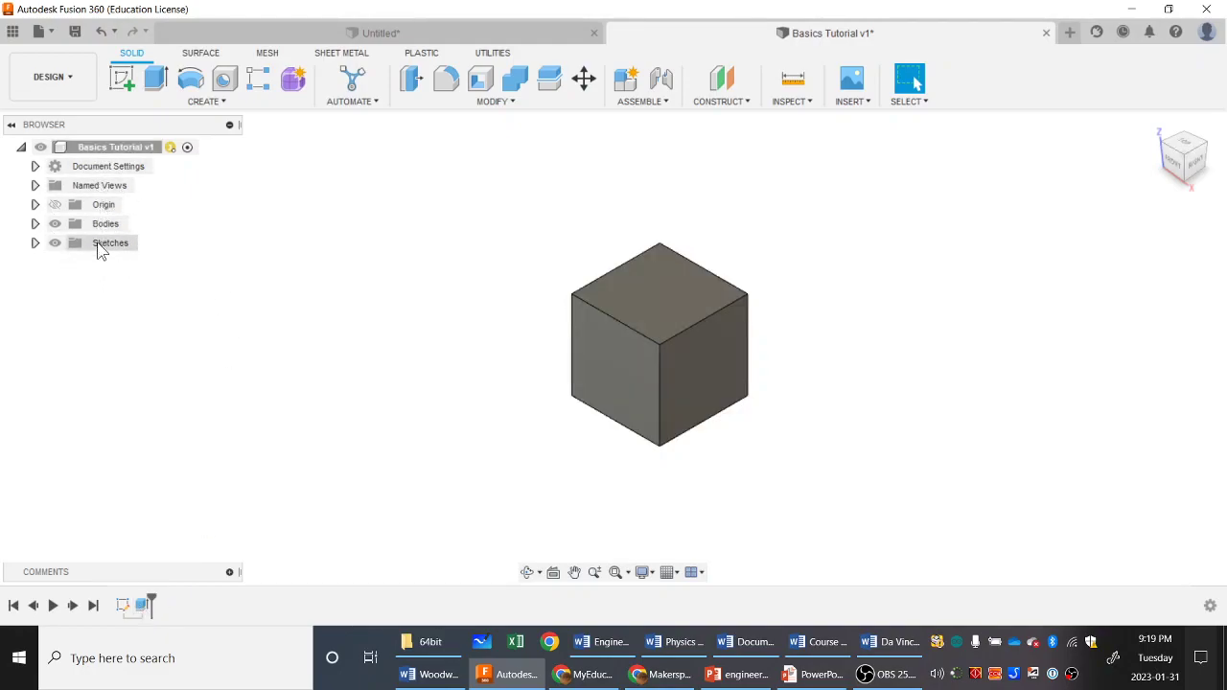
# List the contents of the design's Sketches and Bodies folders and check which body the cube belongs to.
pyautogui.click(34, 244)
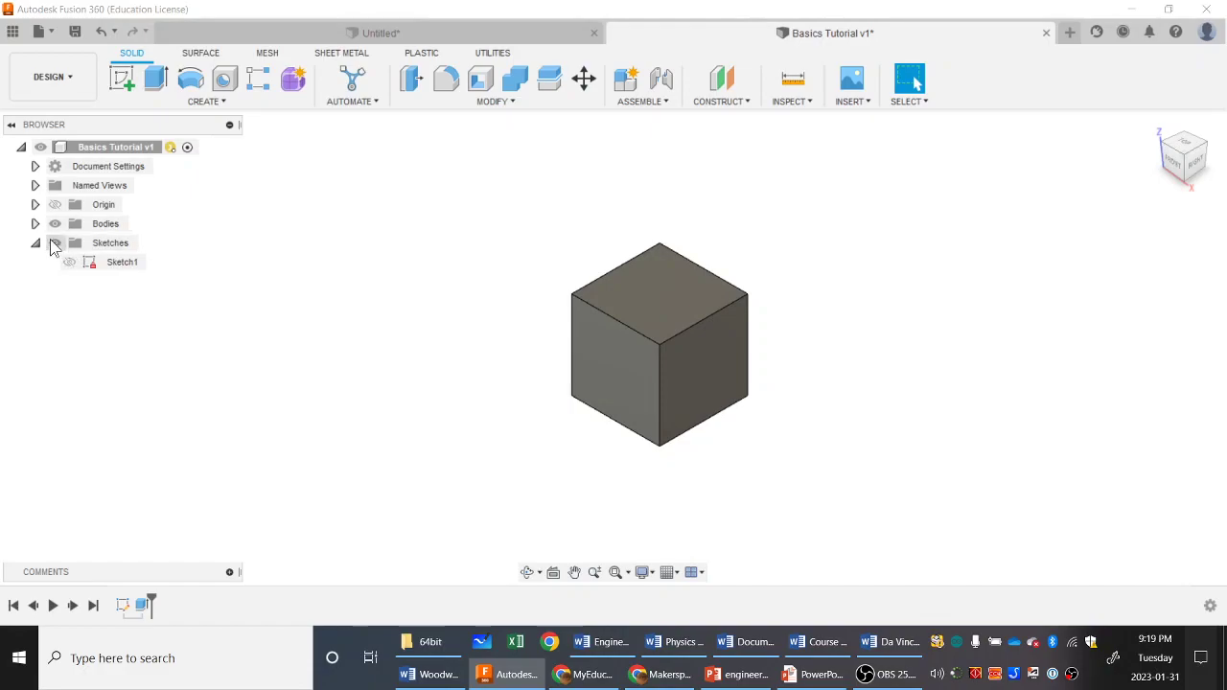
pyautogui.click(35, 224)
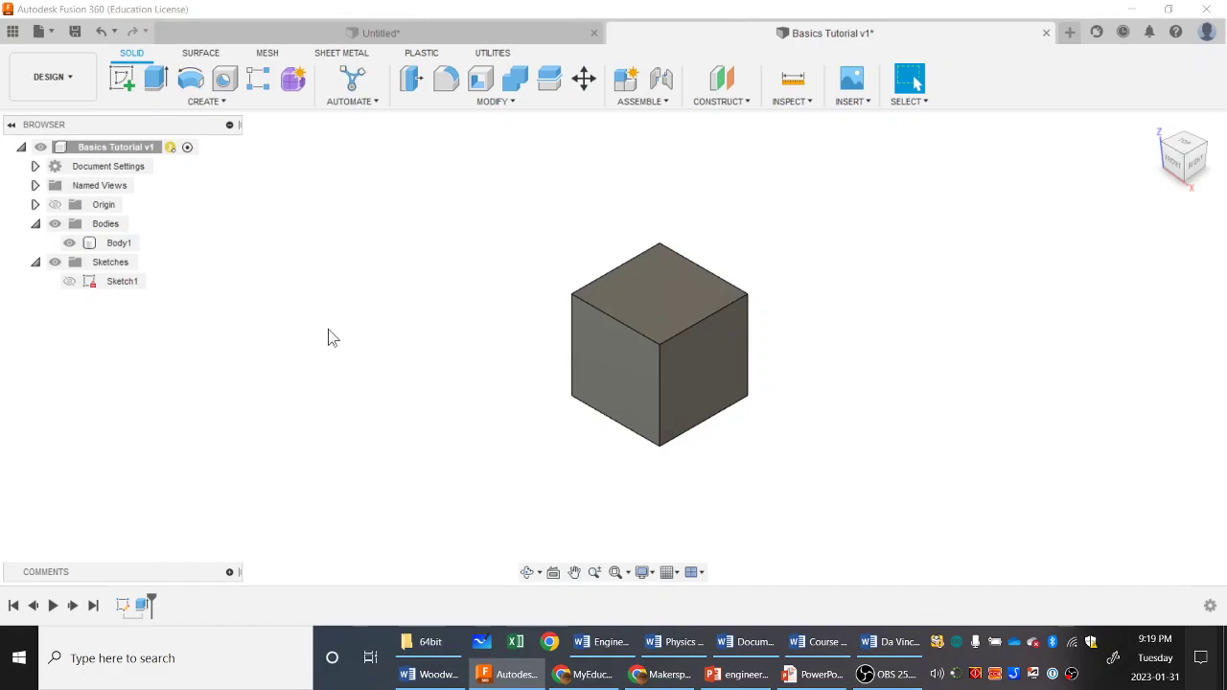
pyautogui.click(674, 310)
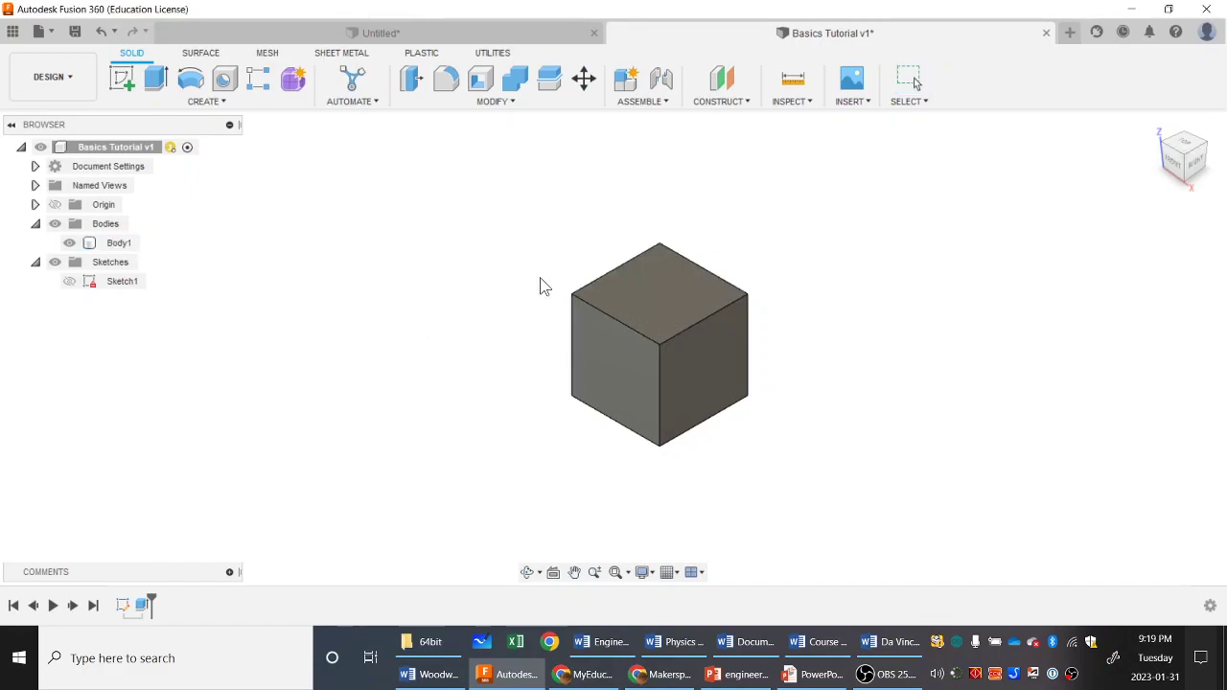
pyautogui.click(837, 362)
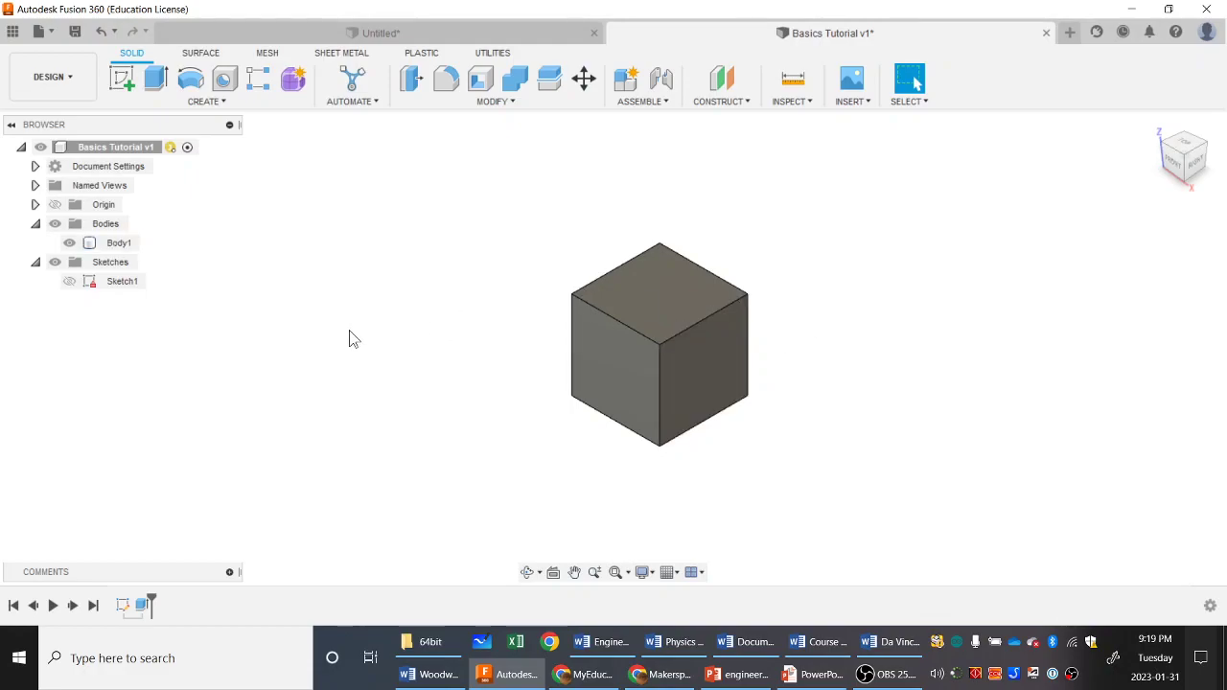
# Create an active internal standard component named Cube A under the top-level Basics Tutorial component.
pyautogui.rightClick(98, 150)
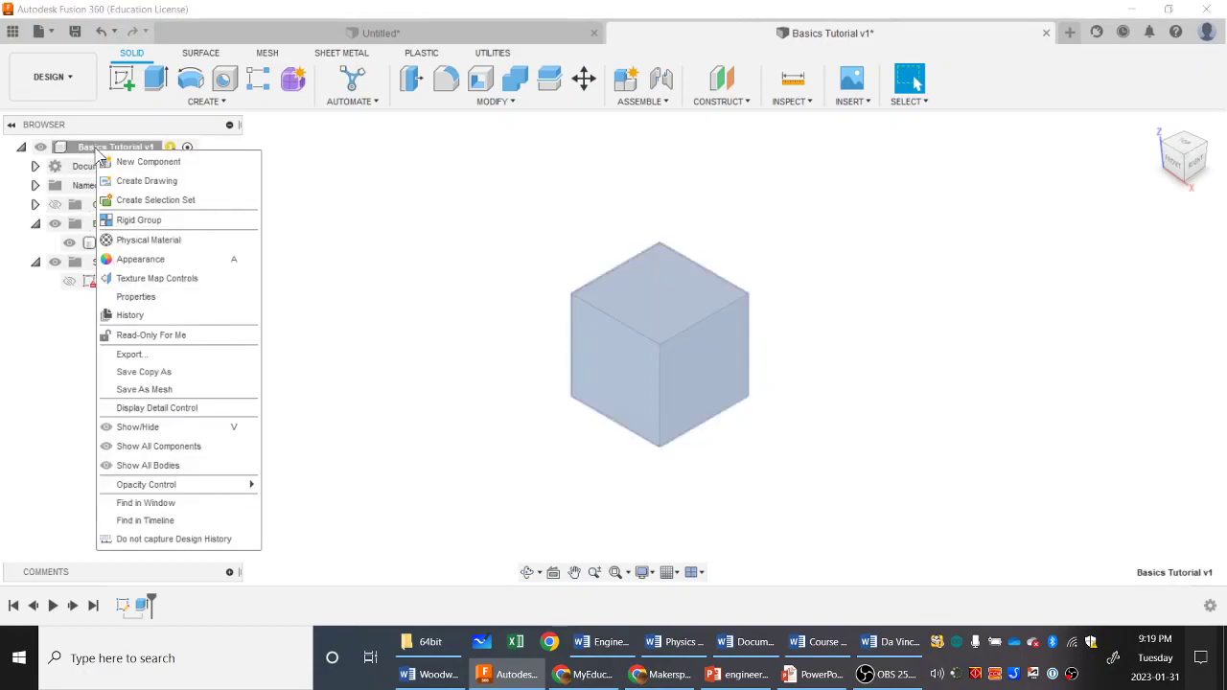
pyautogui.click(153, 162)
pyautogui.moveTo(1088, 299); pyautogui.dragTo(929, 300)
pyautogui.write('Cube A')
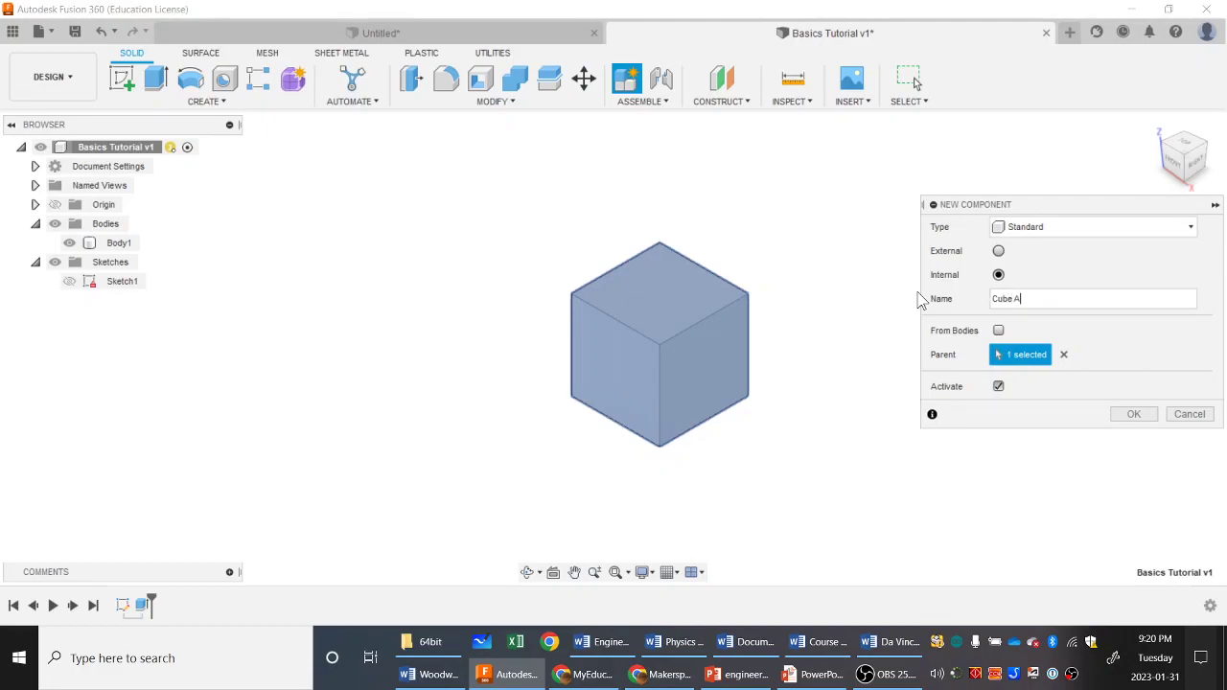
pyautogui.click(1132, 414)
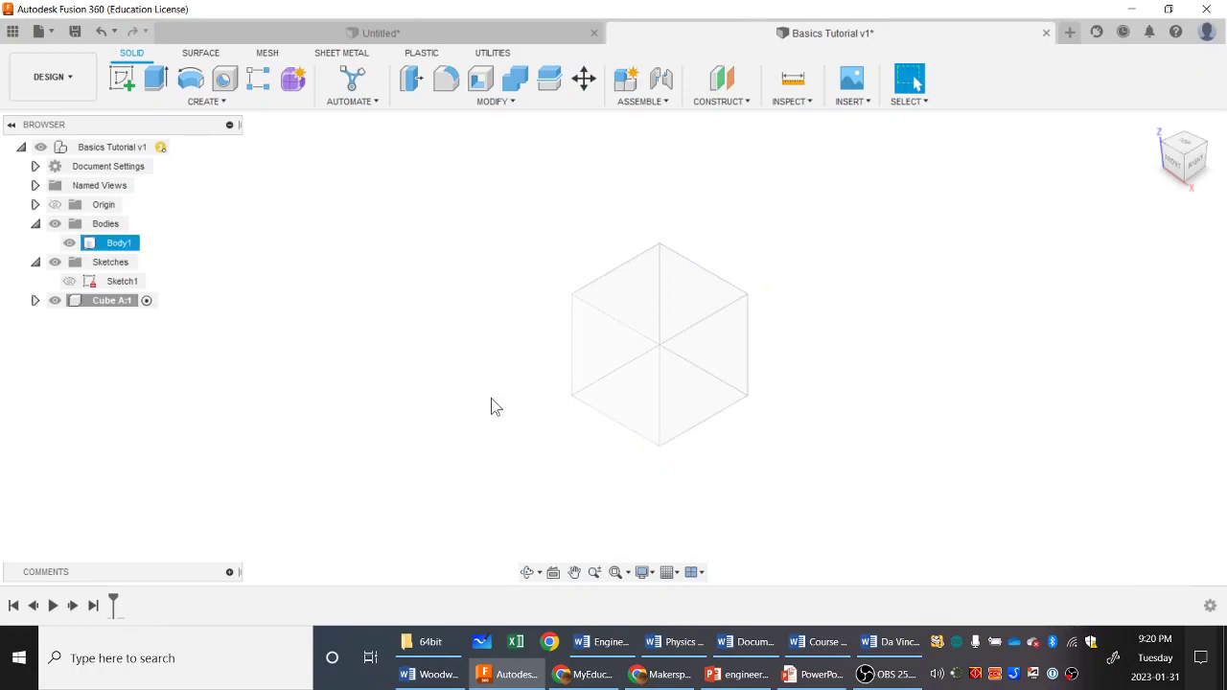
# Inspect Sketch1, Body1 and the contents of the Cube A component in the design tree.
pyautogui.click(108, 280)
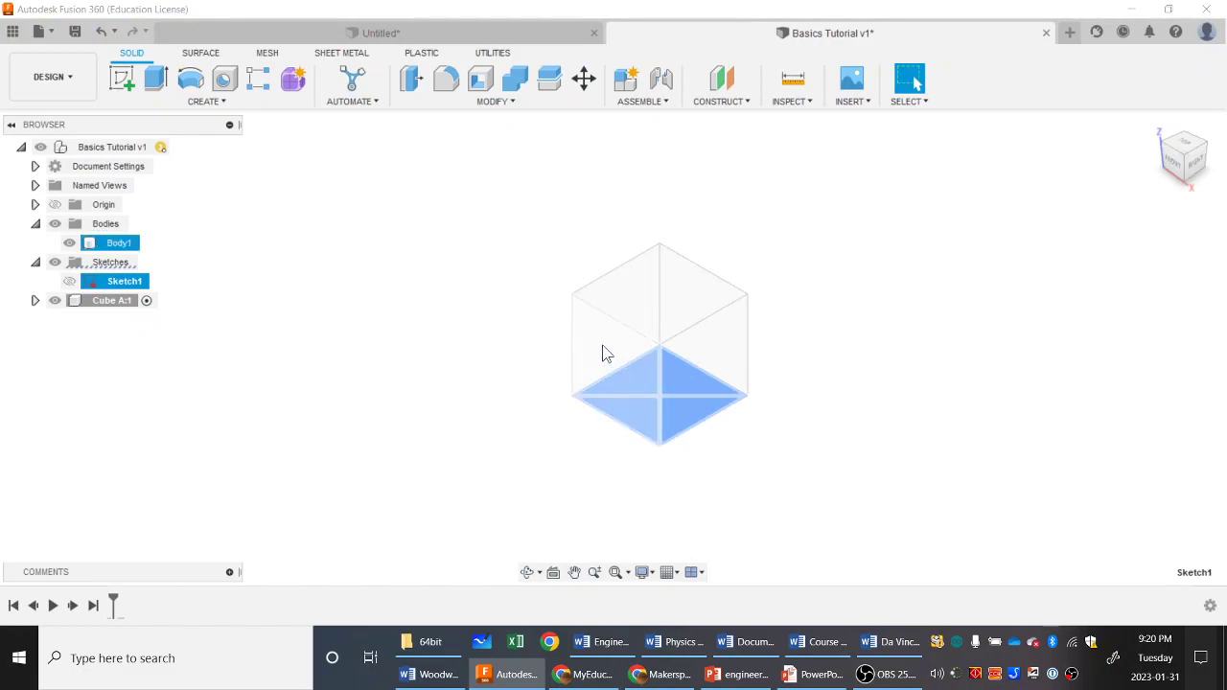
pyautogui.click(114, 242)
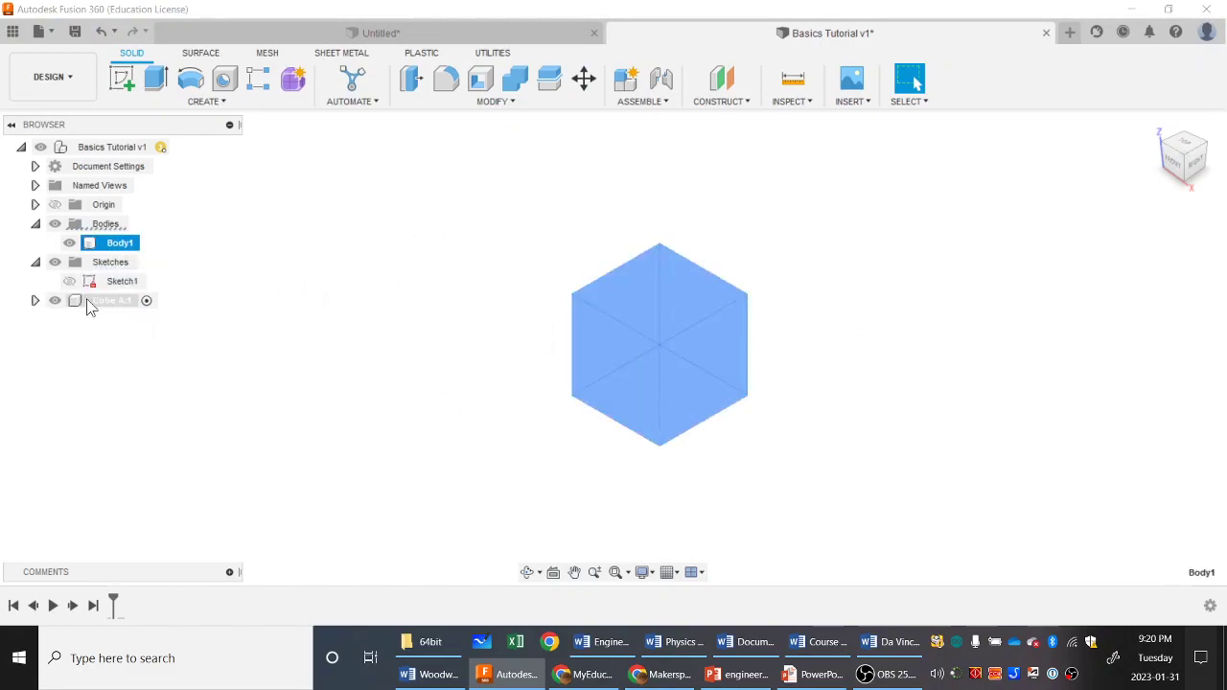
pyautogui.click(35, 301)
pyautogui.click(35, 301)
pyautogui.moveTo(91, 301)
pyautogui.mouseDown()
pyautogui.moveTo(78, 312)
pyautogui.moveTo(130, 312)
pyautogui.moveTo(133, 192)
pyautogui.mouseUp()
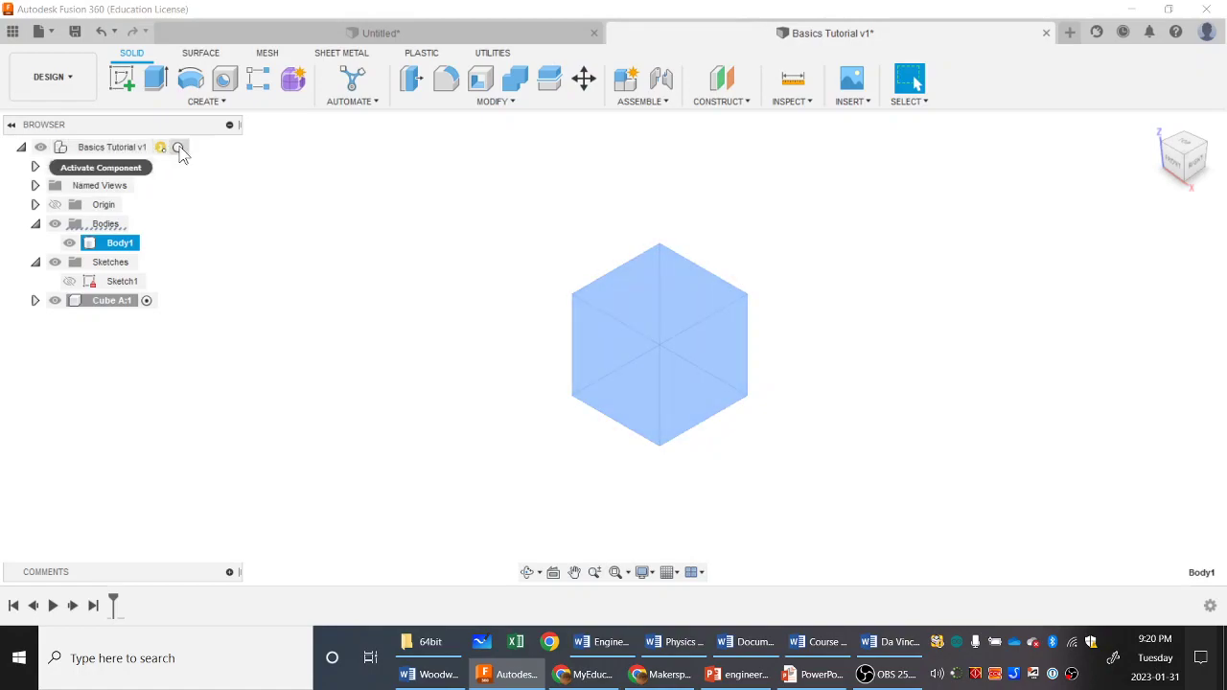
# With the top-level component active, move Cube A's creation to the start of the timeline and transfer Sketch1 with its body into Cube A.
pyautogui.click(180, 148)
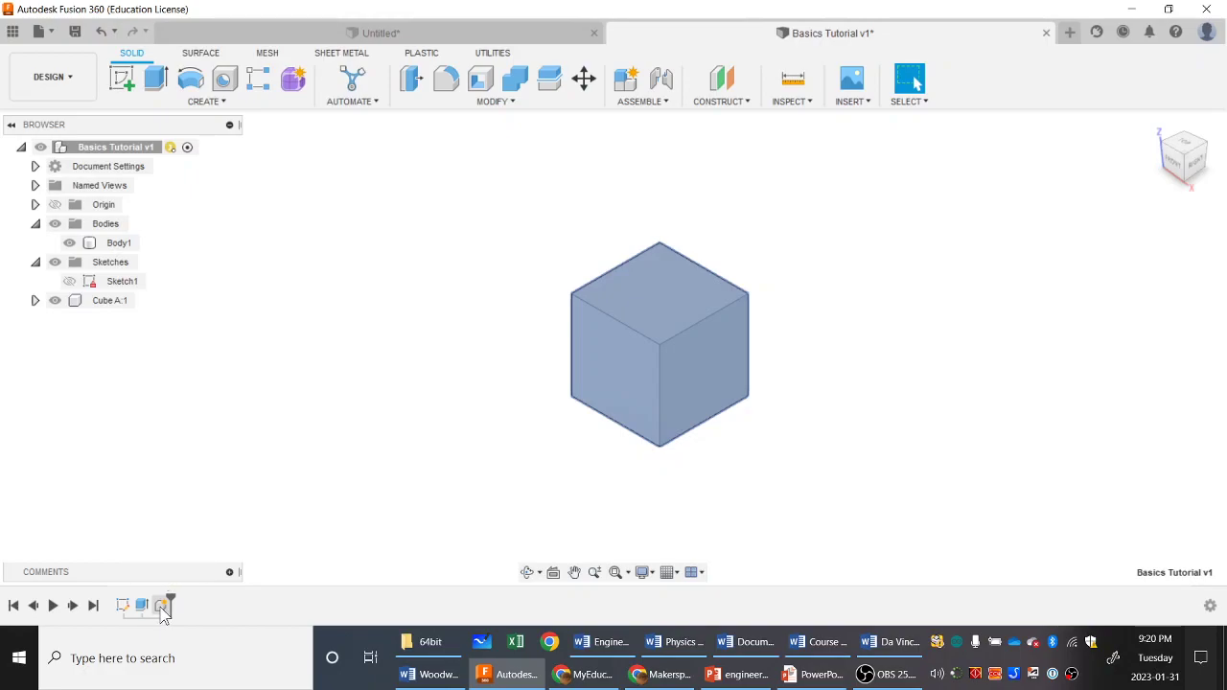
pyautogui.click(162, 607)
pyautogui.moveTo(126, 607); pyautogui.dragTo(116, 619)
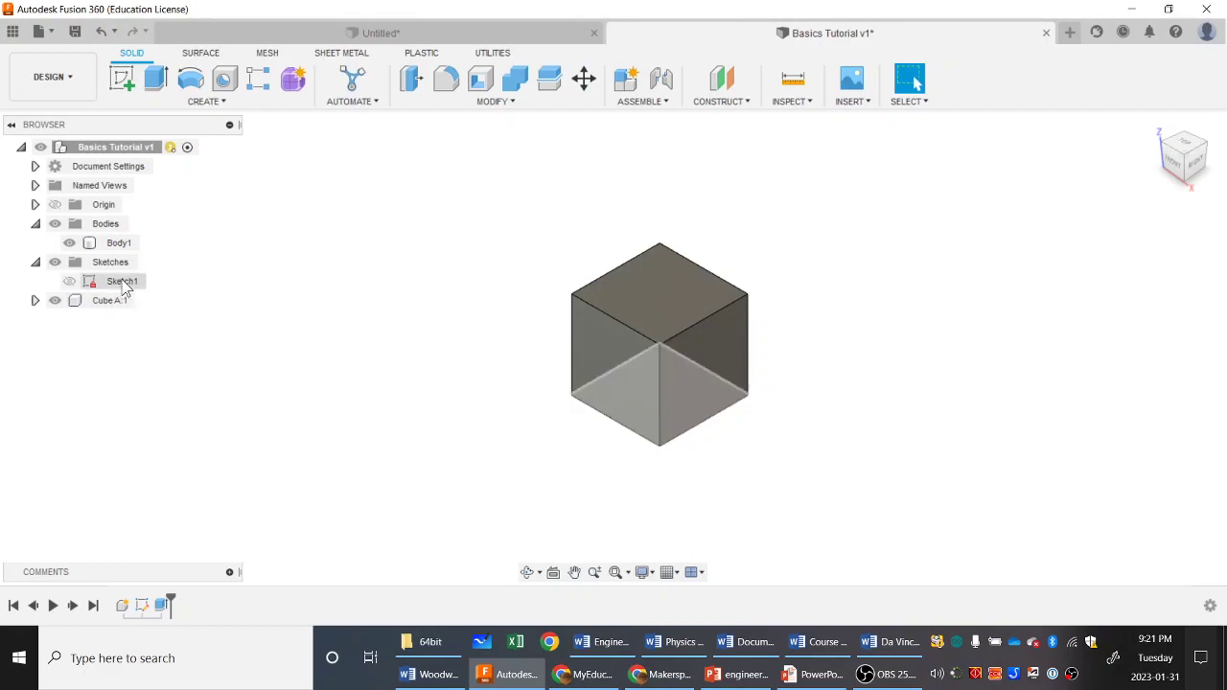
pyautogui.moveTo(123, 286); pyautogui.dragTo(109, 305)
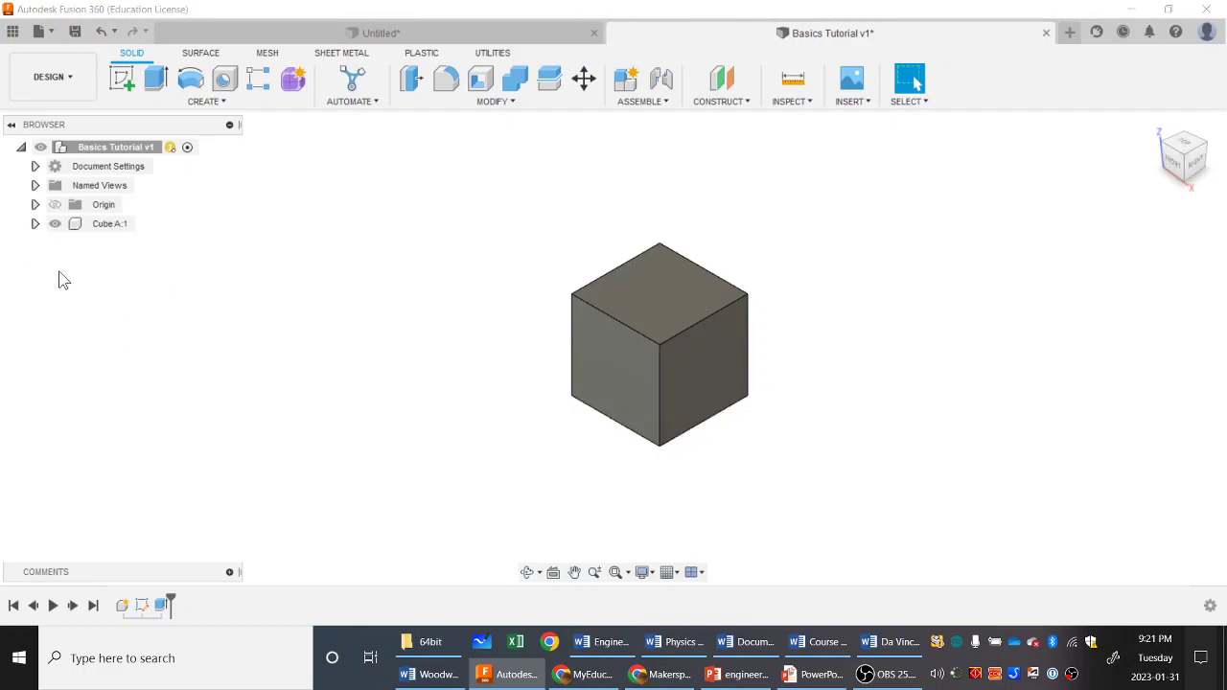
# Examine the folders inside Cube A and check what its visibility setting controls in the model.
pyautogui.click(35, 226)
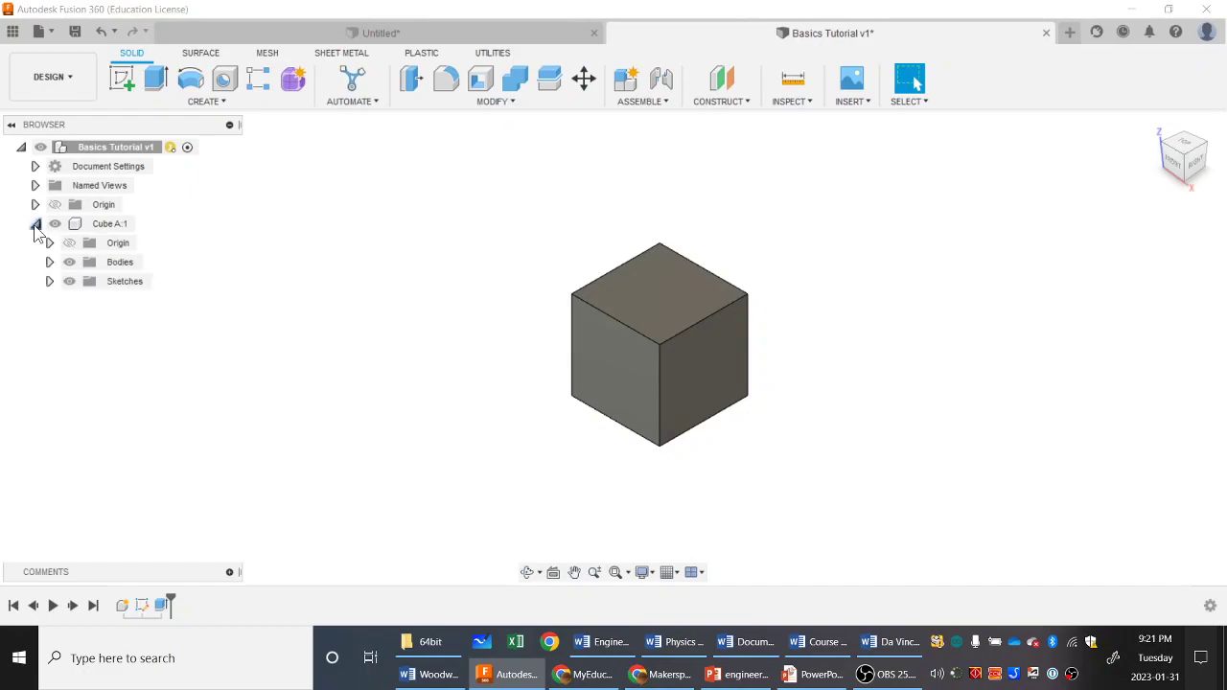
pyautogui.click(35, 224)
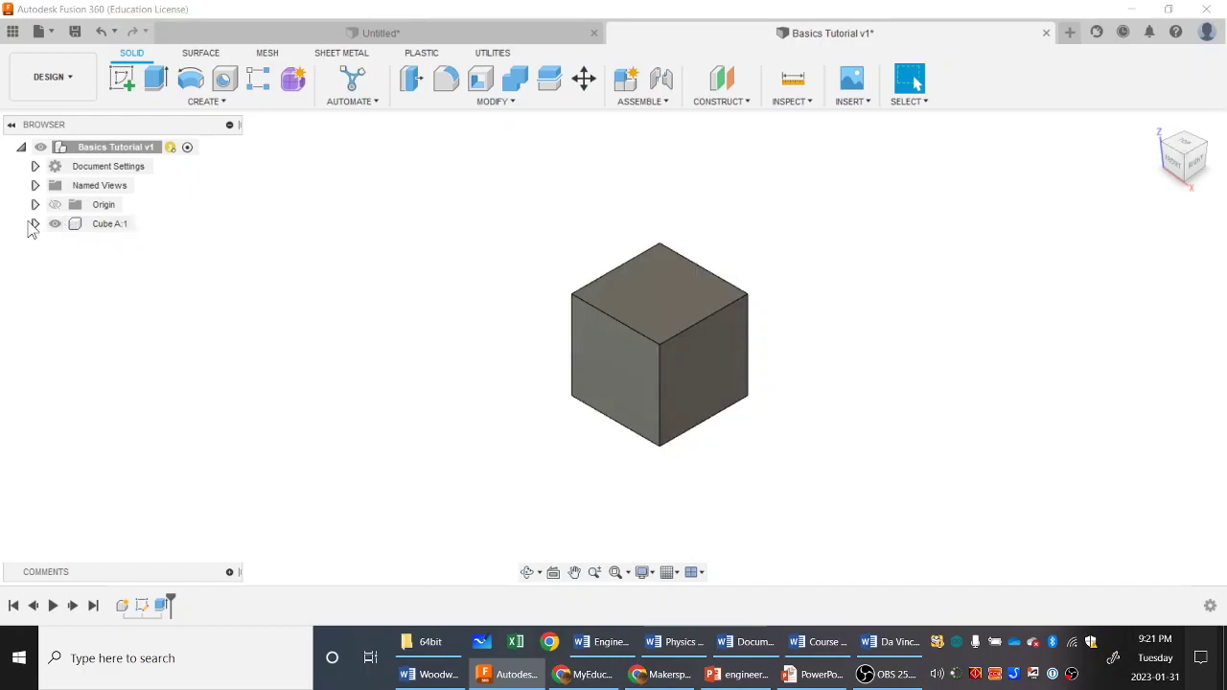
pyautogui.click(35, 224)
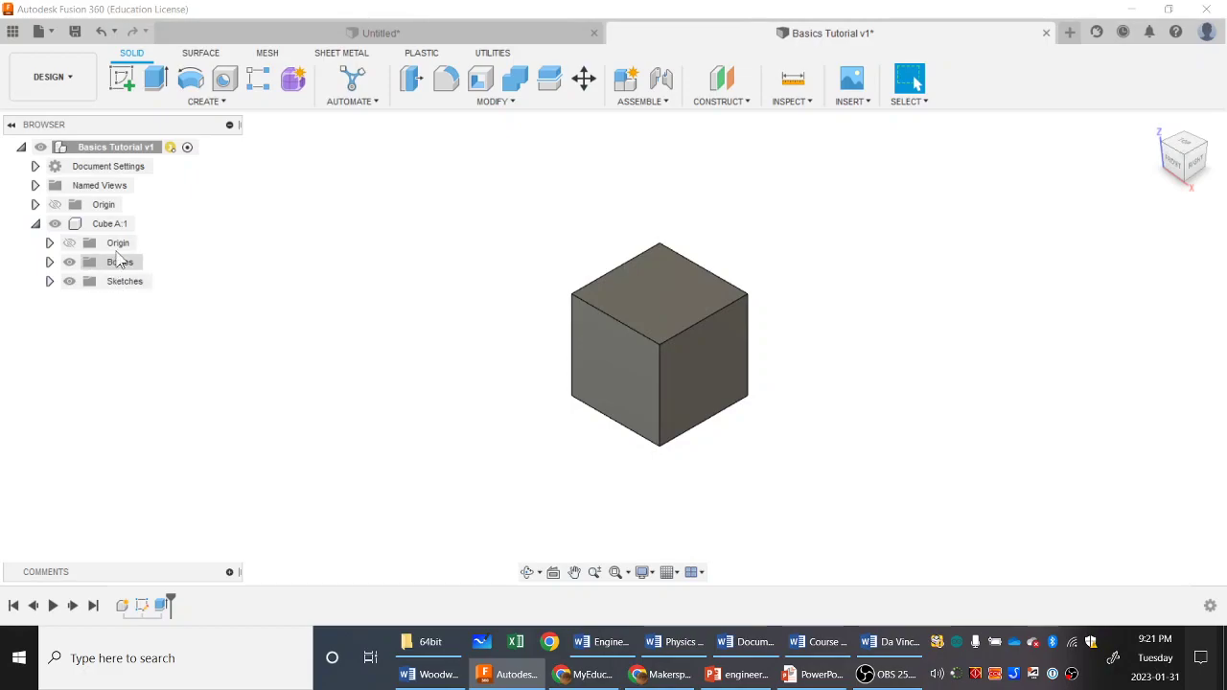
pyautogui.click(36, 226)
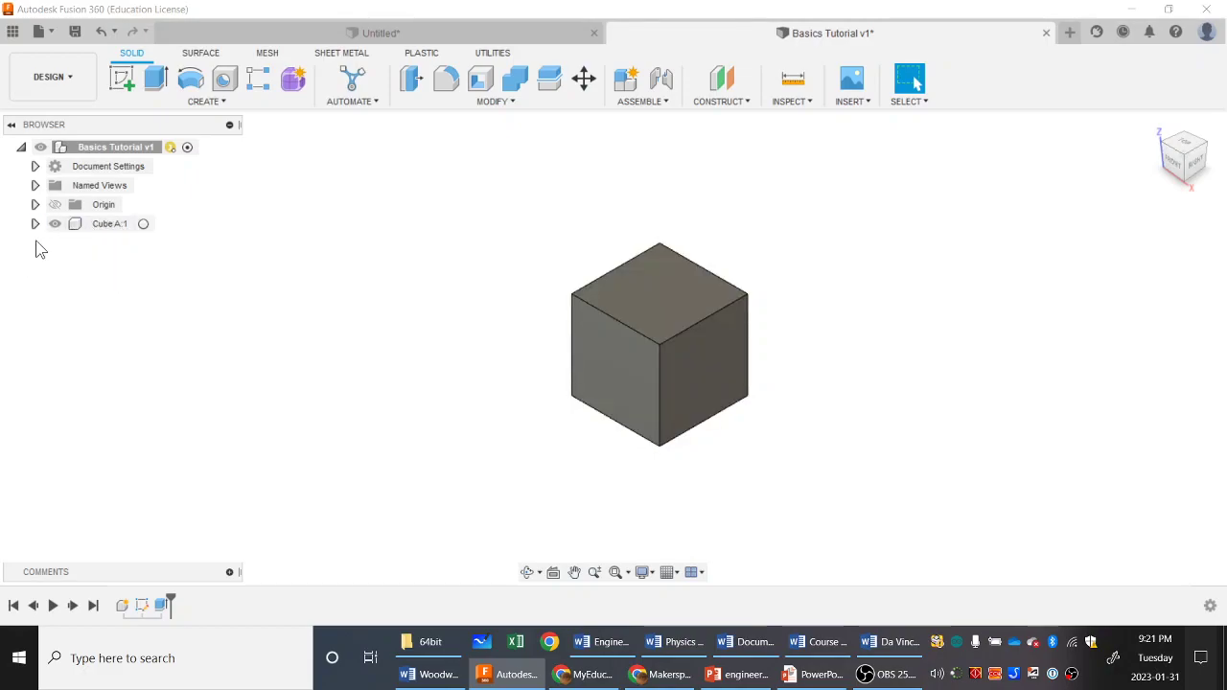
pyautogui.click(35, 223)
pyautogui.click(36, 226)
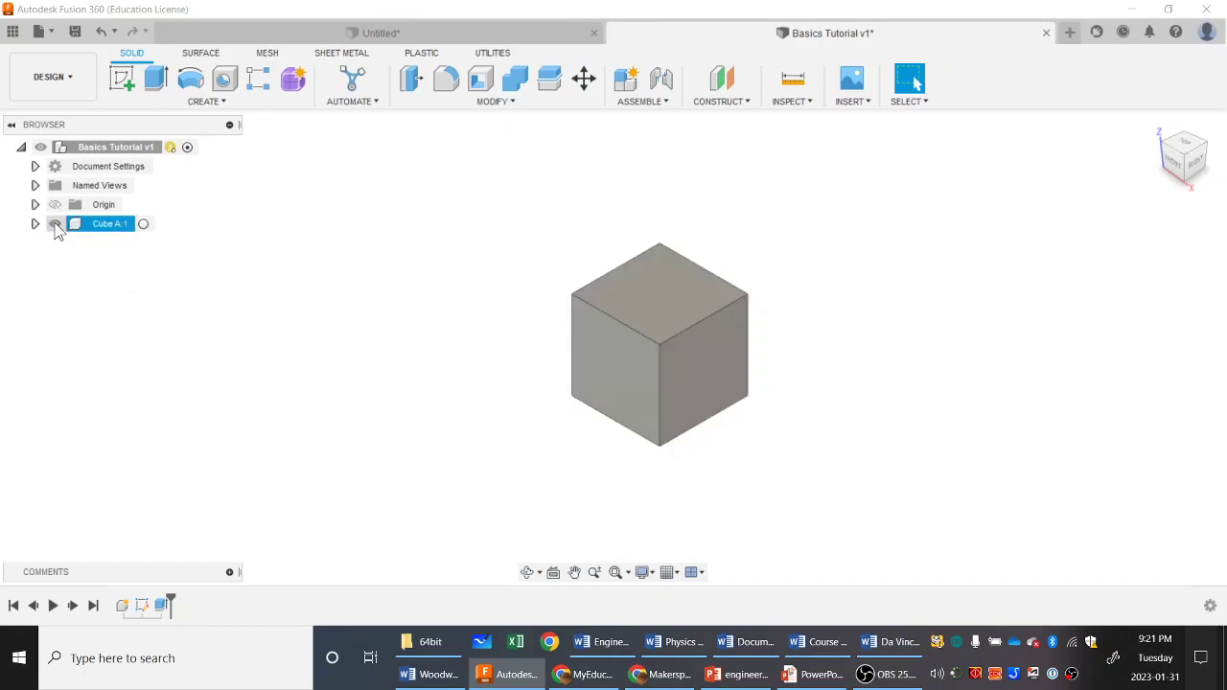
pyautogui.click(55, 227)
pyautogui.click(56, 226)
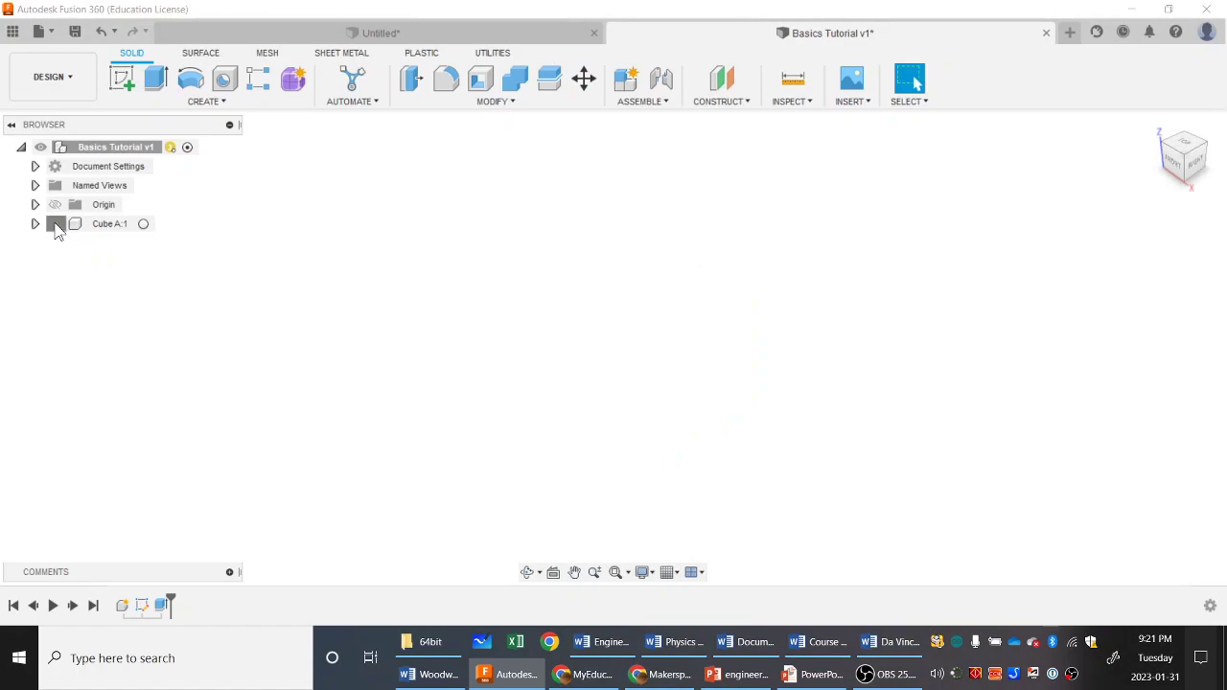
pyautogui.click(56, 226)
pyautogui.click(56, 226)
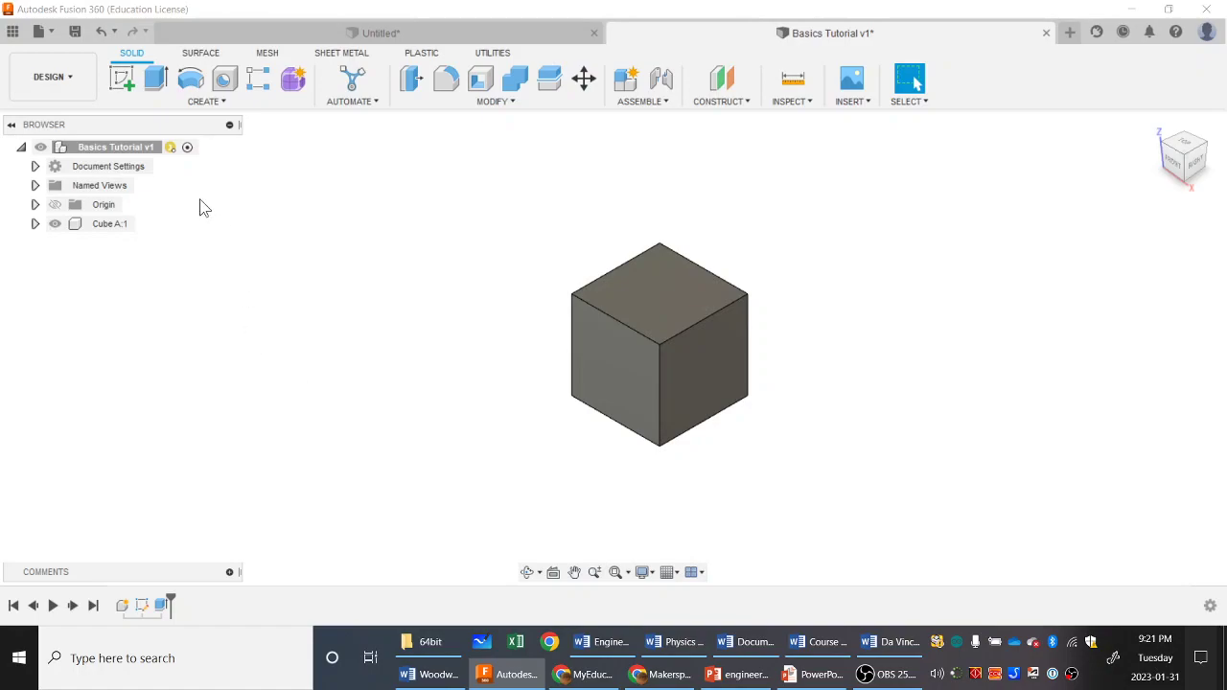
# Create an active internal standard component named Cube B under the top-level Basics Tutorial component.
pyautogui.rightClick(107, 154)
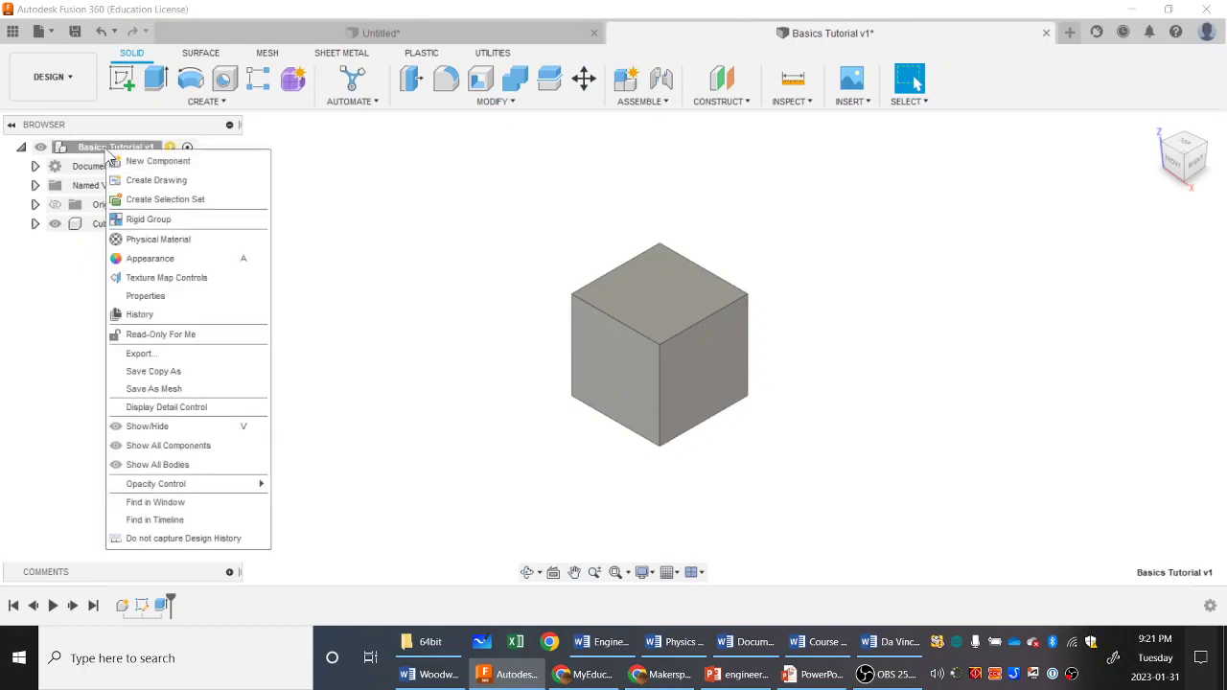
pyautogui.click(156, 165)
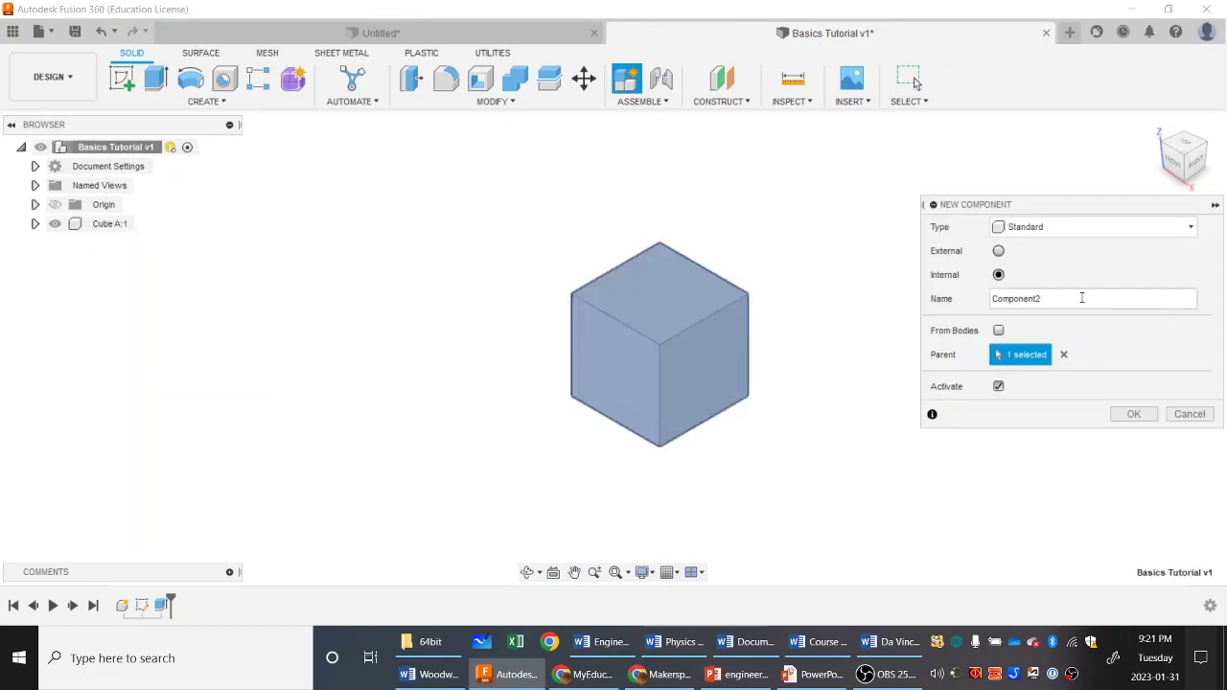
pyautogui.doubleClick(1082, 298)
pyautogui.write('B')
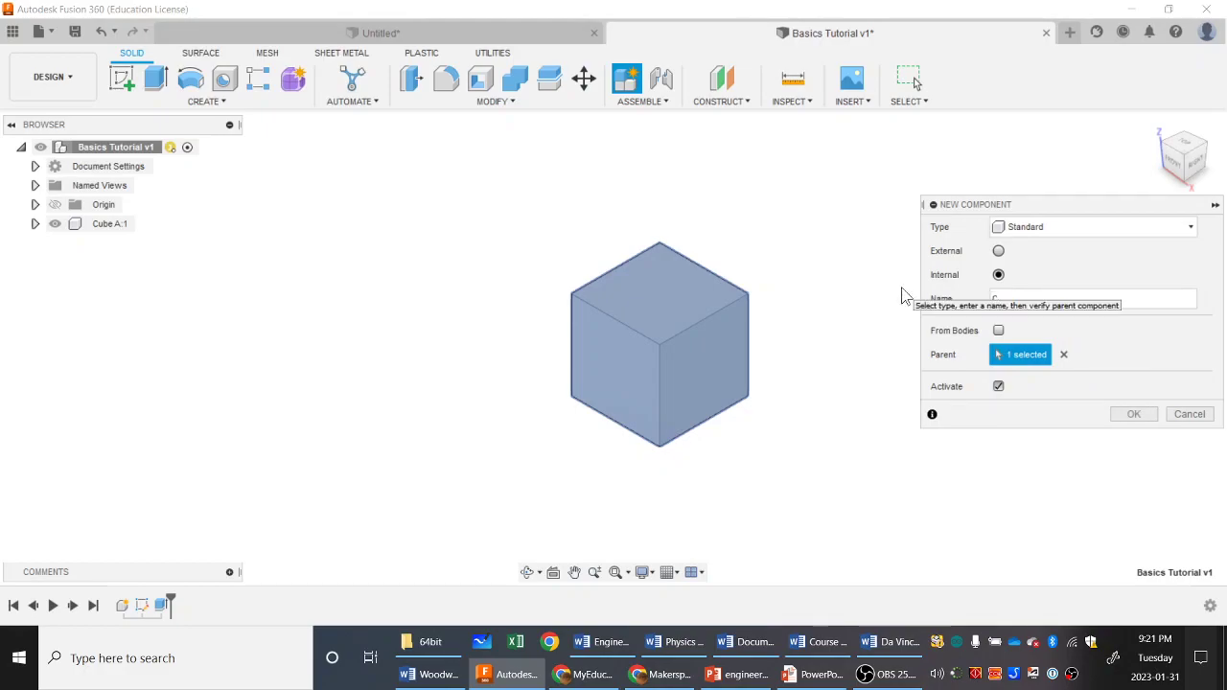
pyautogui.write('ube ')
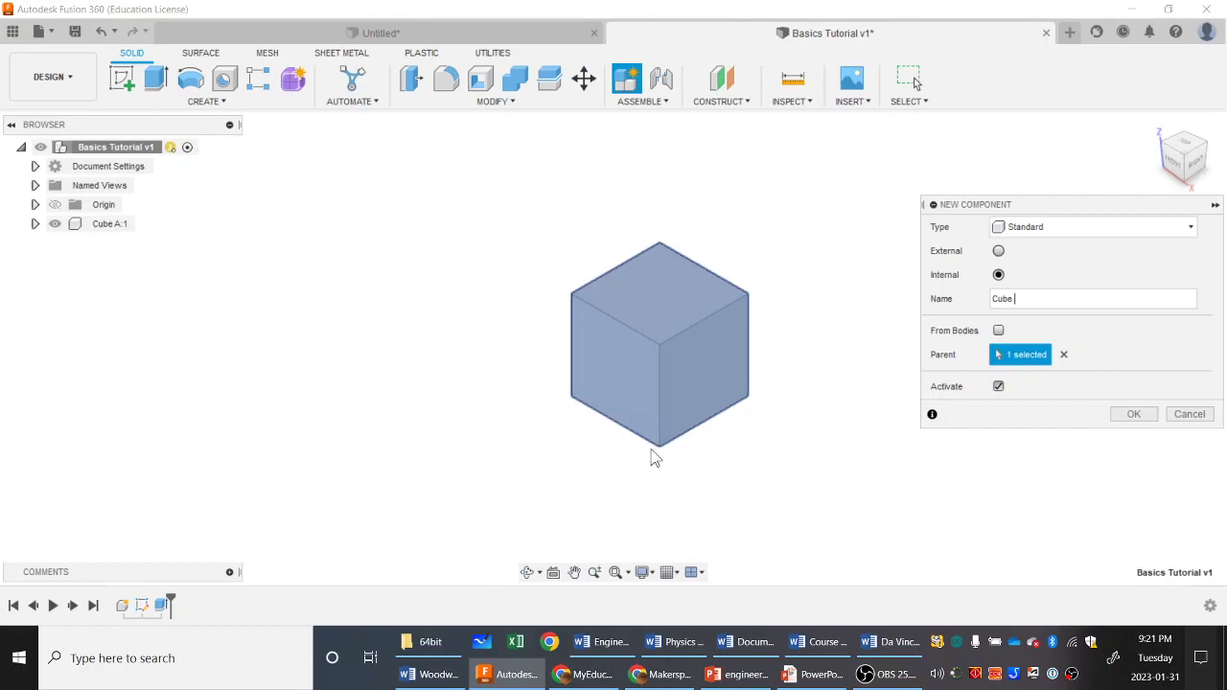
pyautogui.write('B')
pyautogui.click(1136, 415)
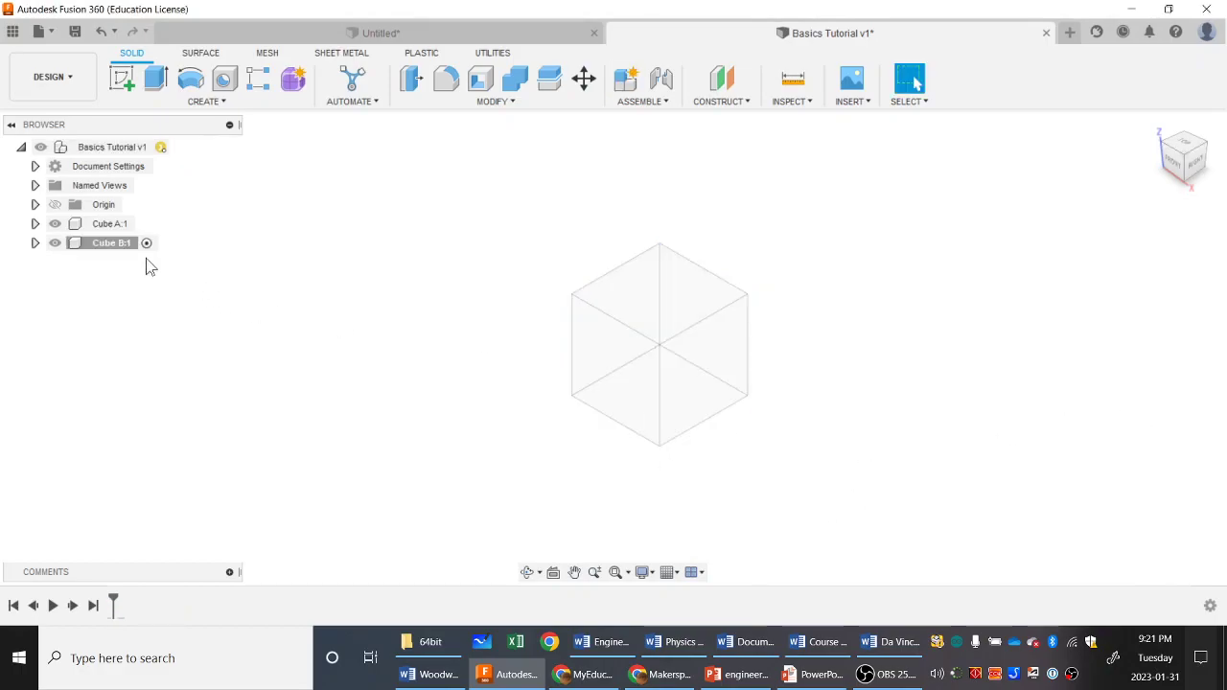
pyautogui.doubleClick(120, 243)
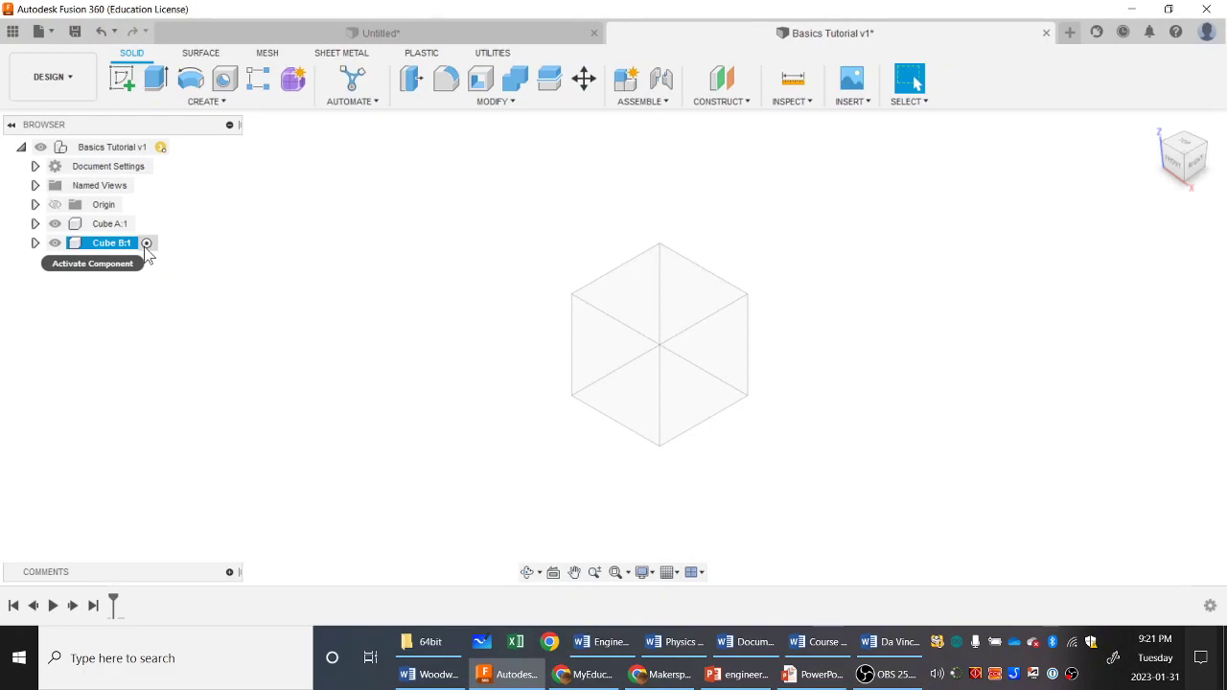
pyautogui.click(147, 242)
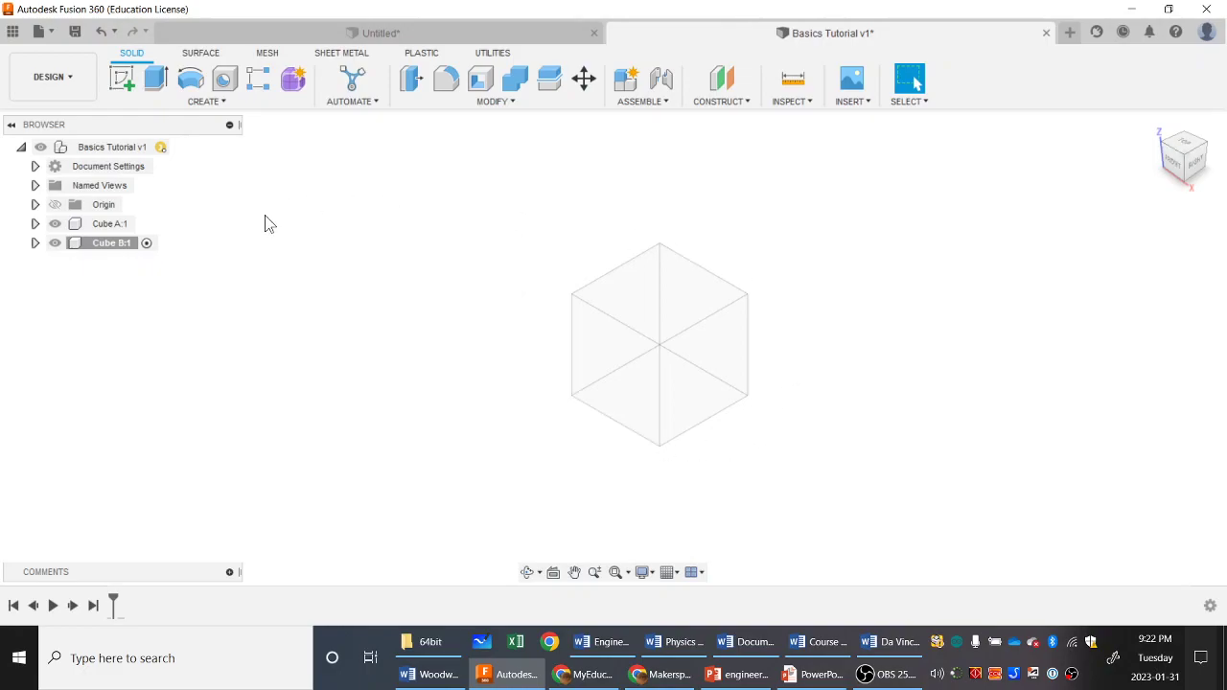
# Hide Cube A and sketch a 2 in by 2 in center rectangle at the origin on the horizontal plane in Cube B.
pyautogui.click(69, 226)
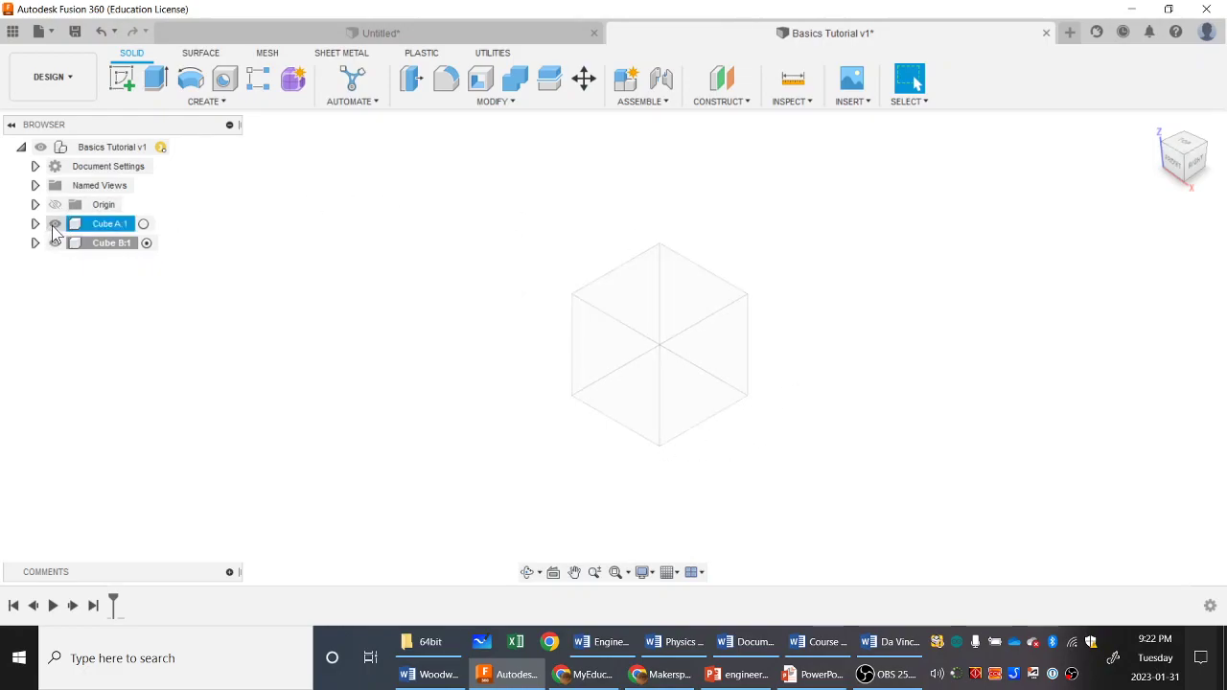
pyautogui.click(55, 224)
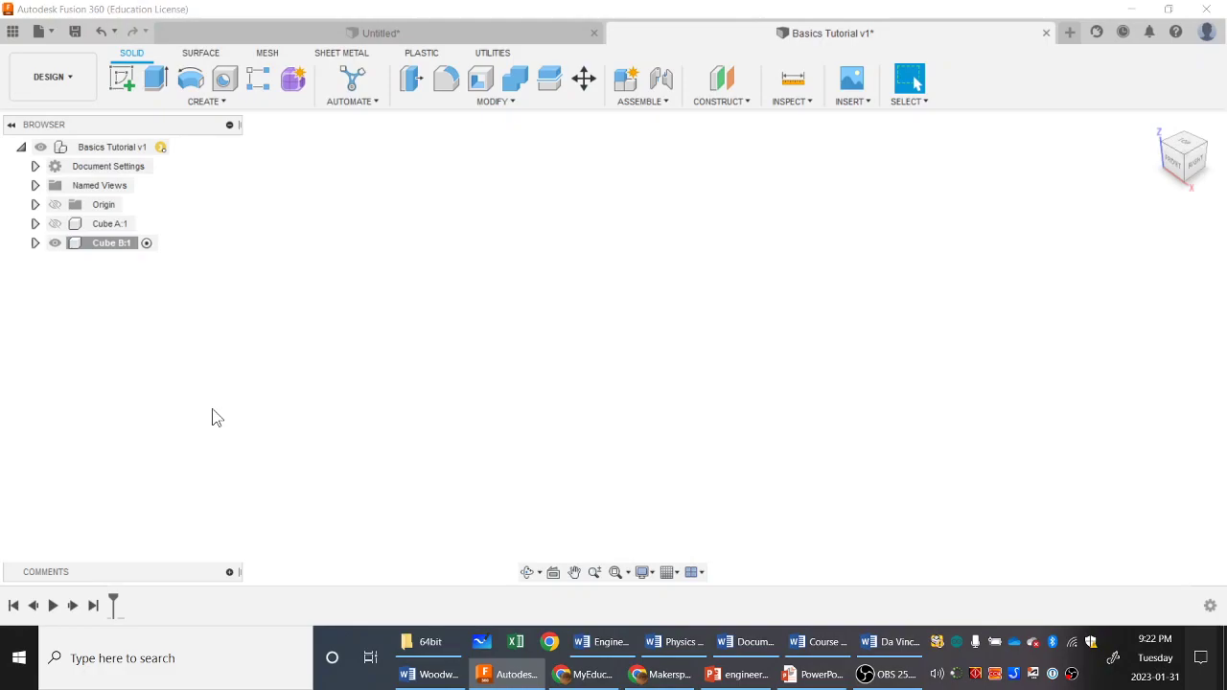
pyautogui.click(125, 82)
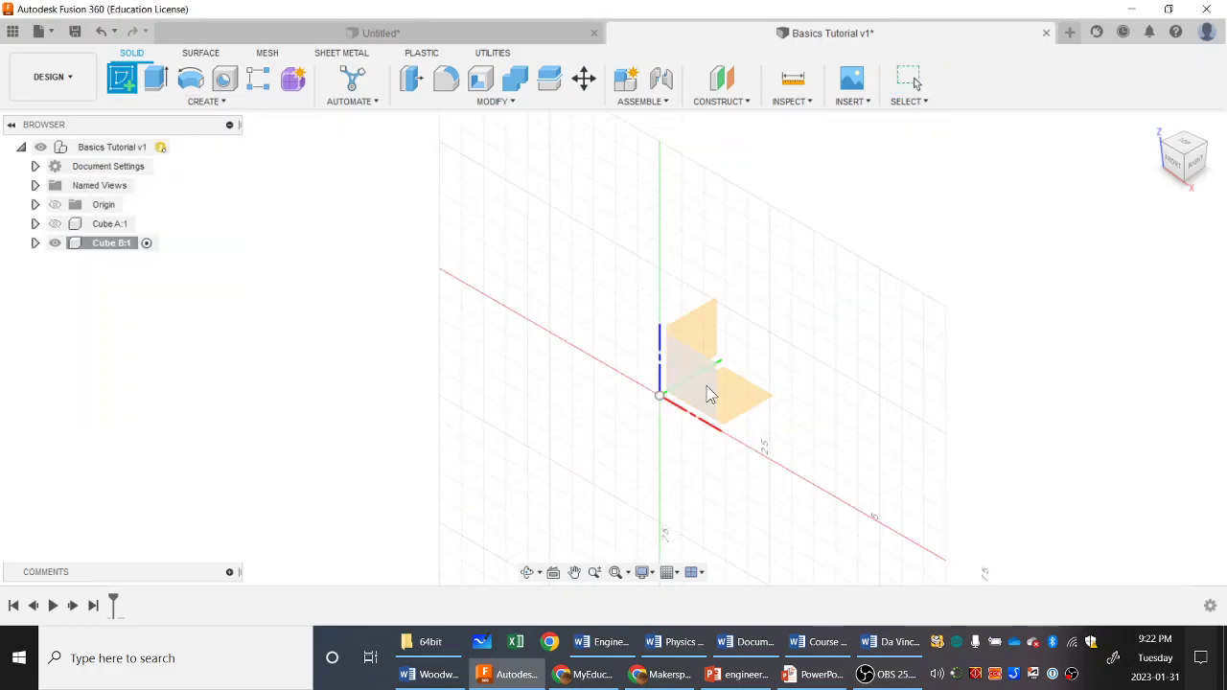
pyautogui.click(743, 406)
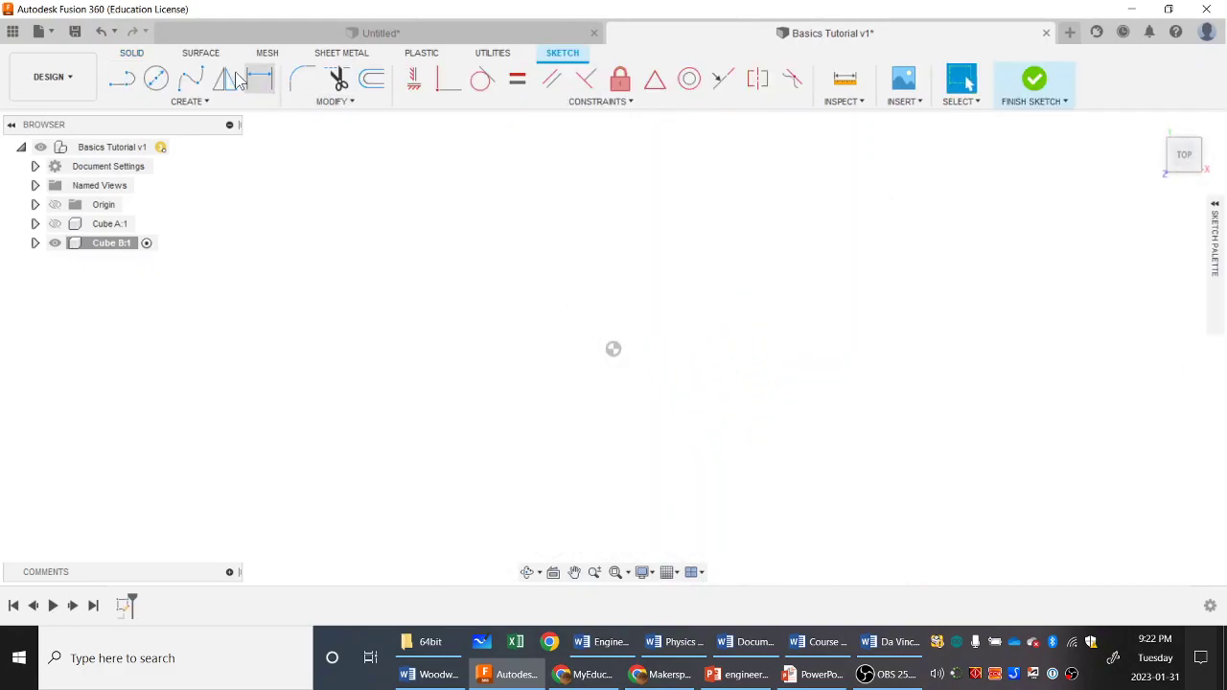
pyautogui.click(189, 101)
pyautogui.moveTo(191, 142)
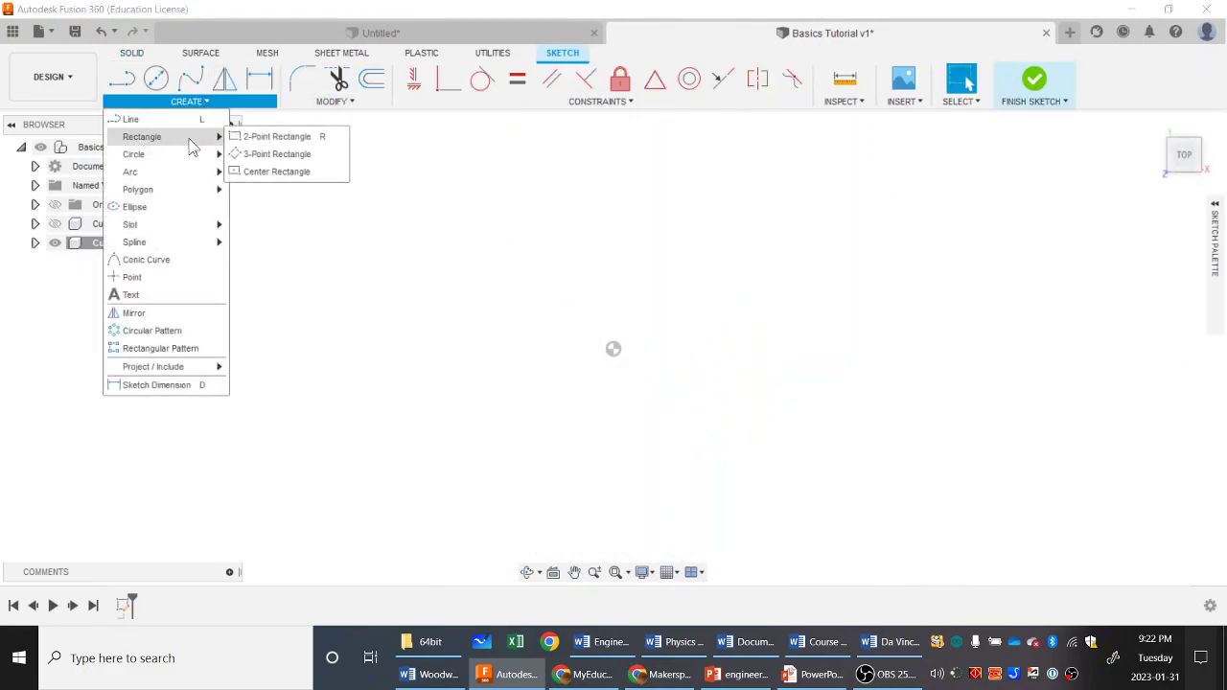
pyautogui.click(274, 171)
pyautogui.click(614, 350)
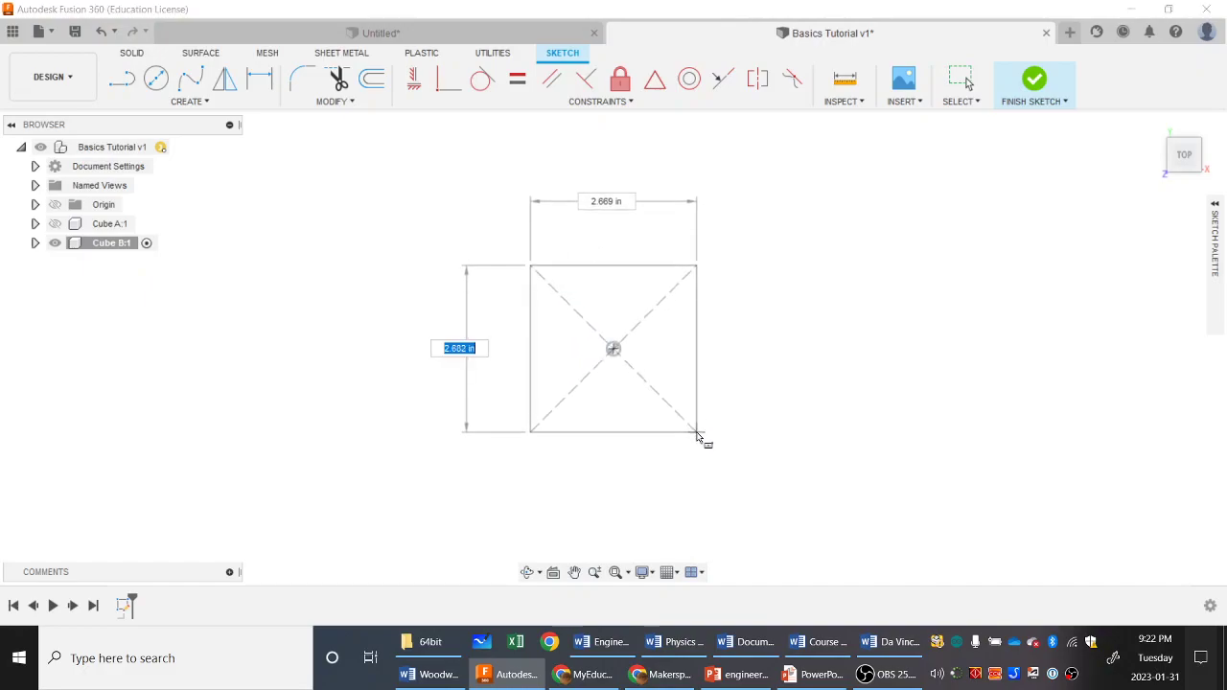
pyautogui.write('2')
pyautogui.press('Tab')
pyautogui.write('2')
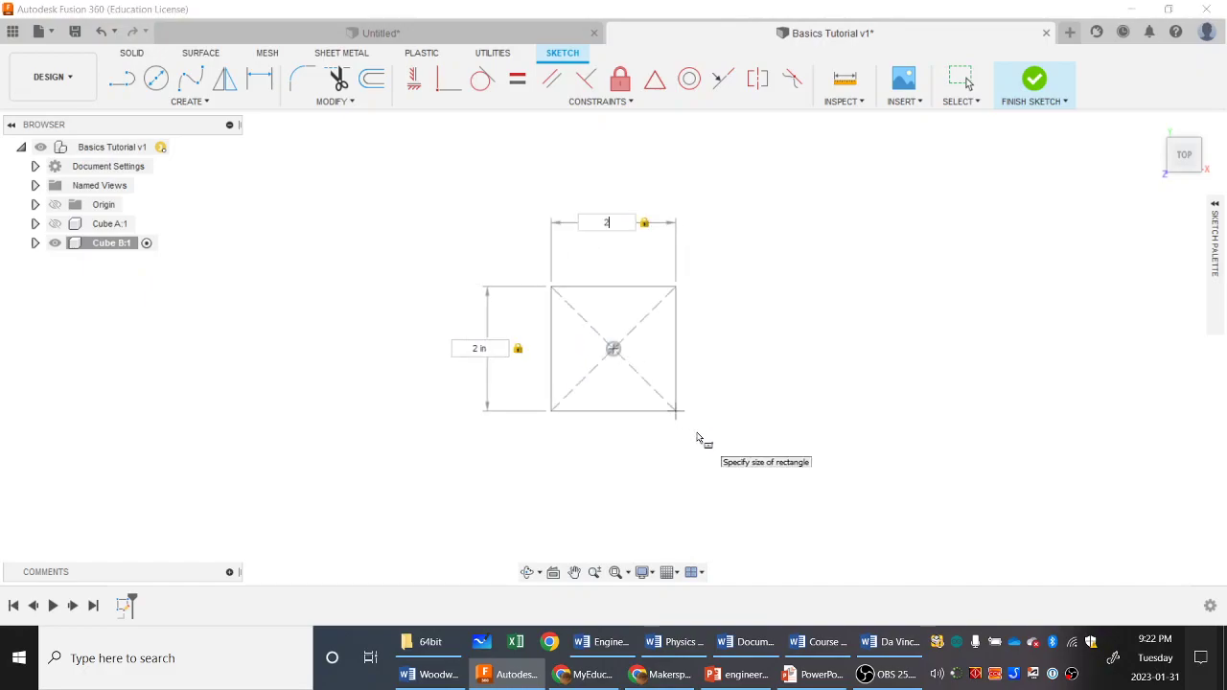
pyautogui.press('Return')
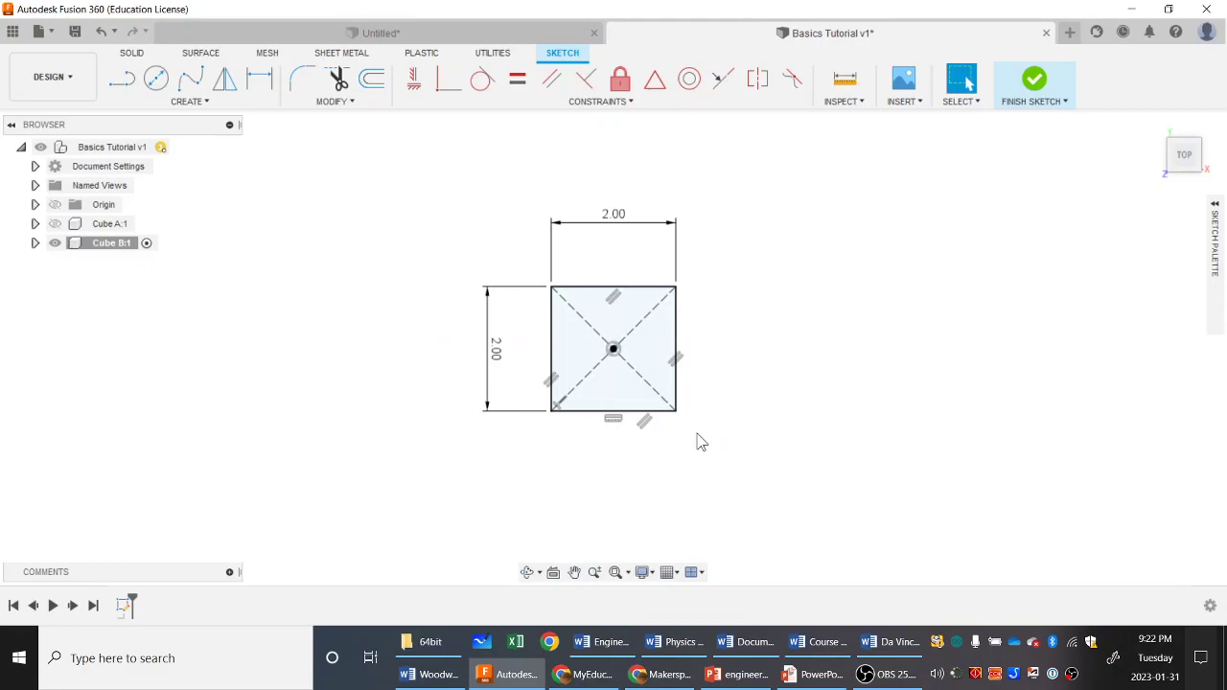
# Extrude the square profile 2 in upward as a new body in Cube B.
pyautogui.click(617, 406)
pyautogui.press('e')
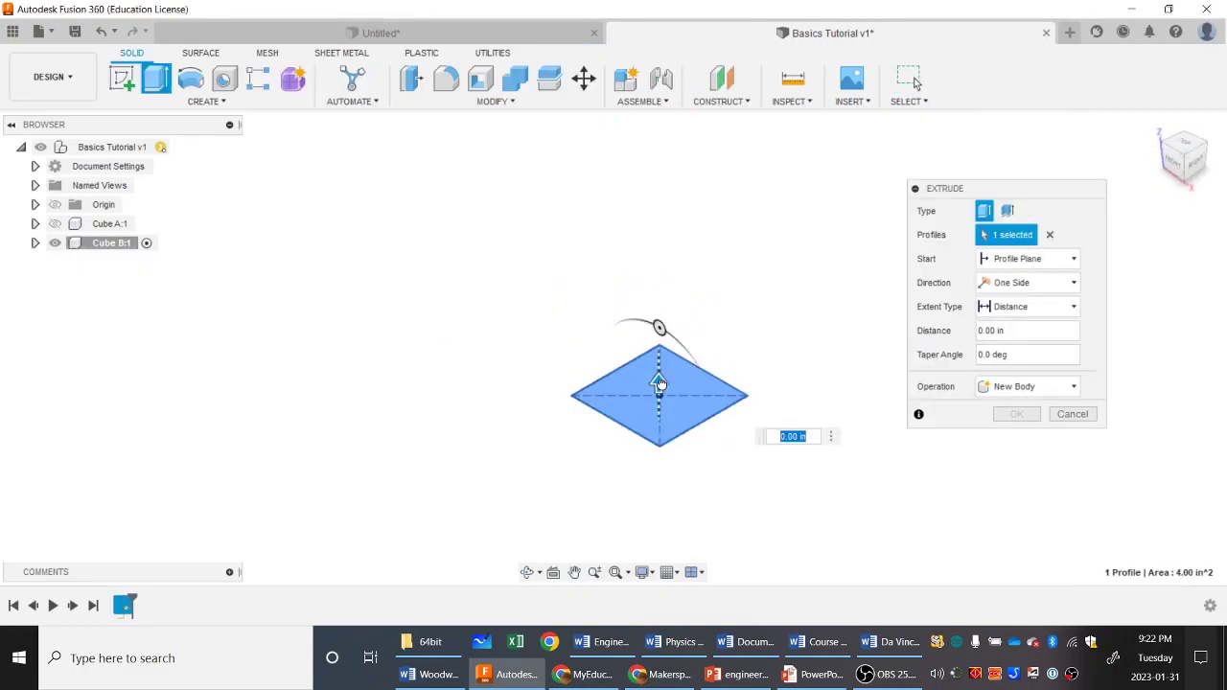
pyautogui.moveTo(658, 384); pyautogui.dragTo(729, 336)
pyautogui.click(778, 363)
pyautogui.write('2')
pyautogui.press('Return')
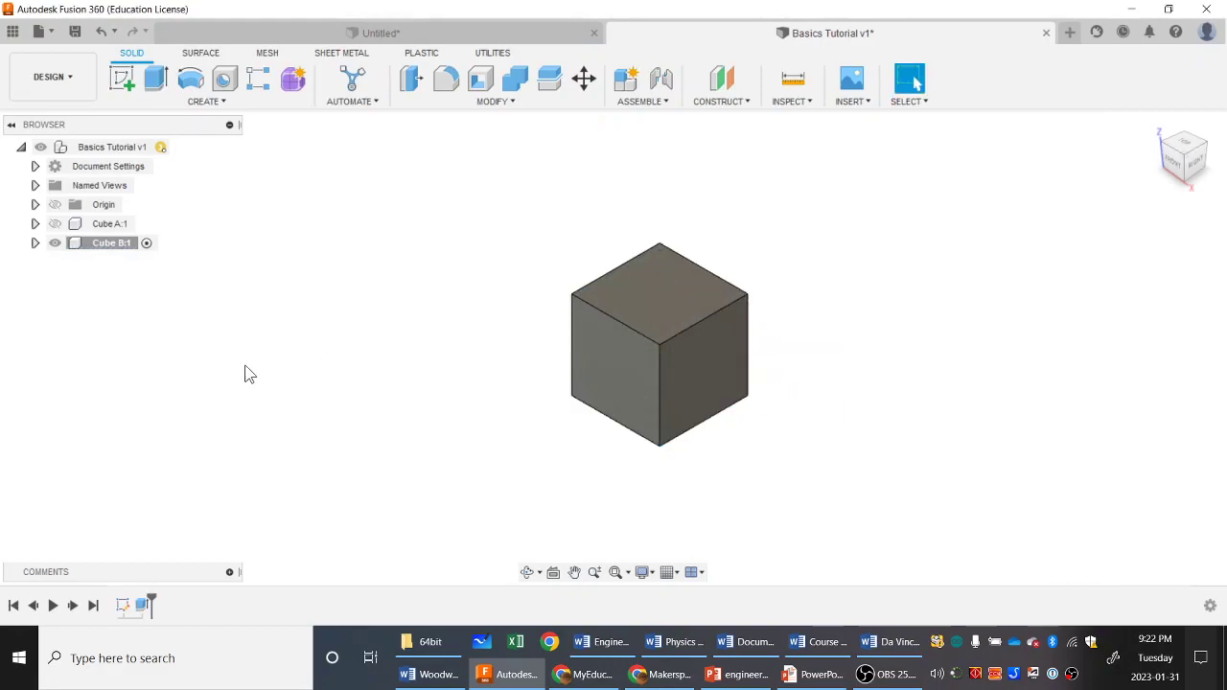
# Check Cube B's visibility, its contained folders and its activation in the design tree.
pyautogui.click(55, 244)
pyautogui.click(55, 243)
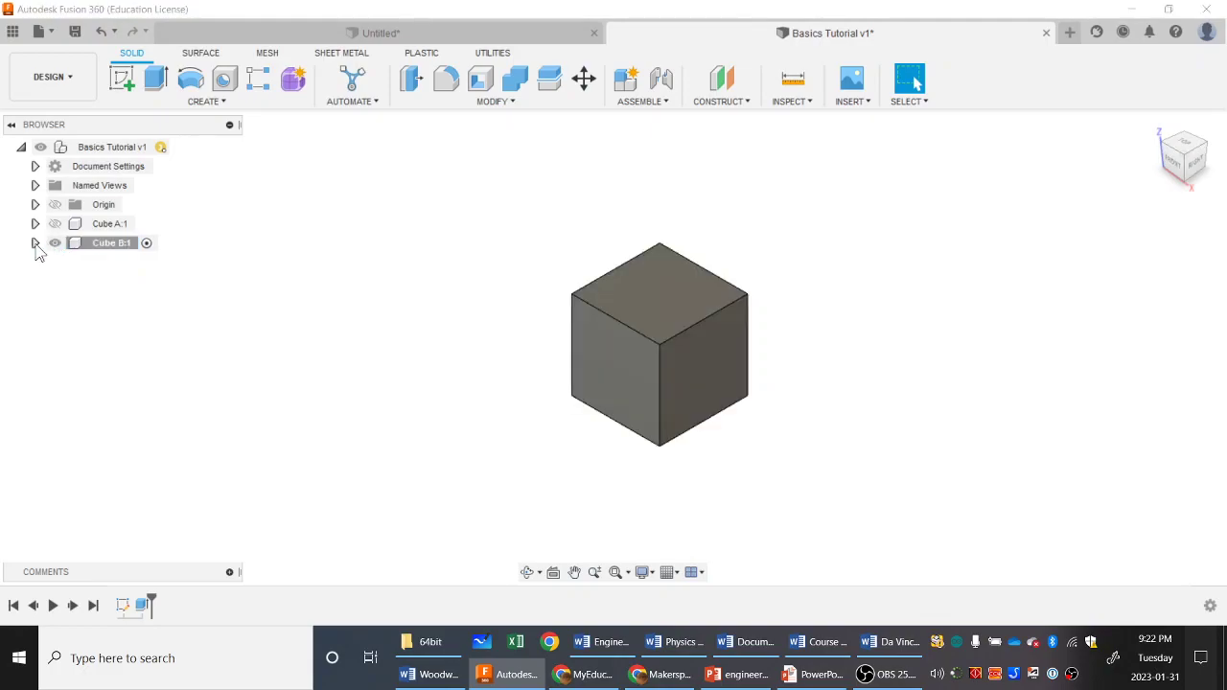
pyautogui.click(36, 244)
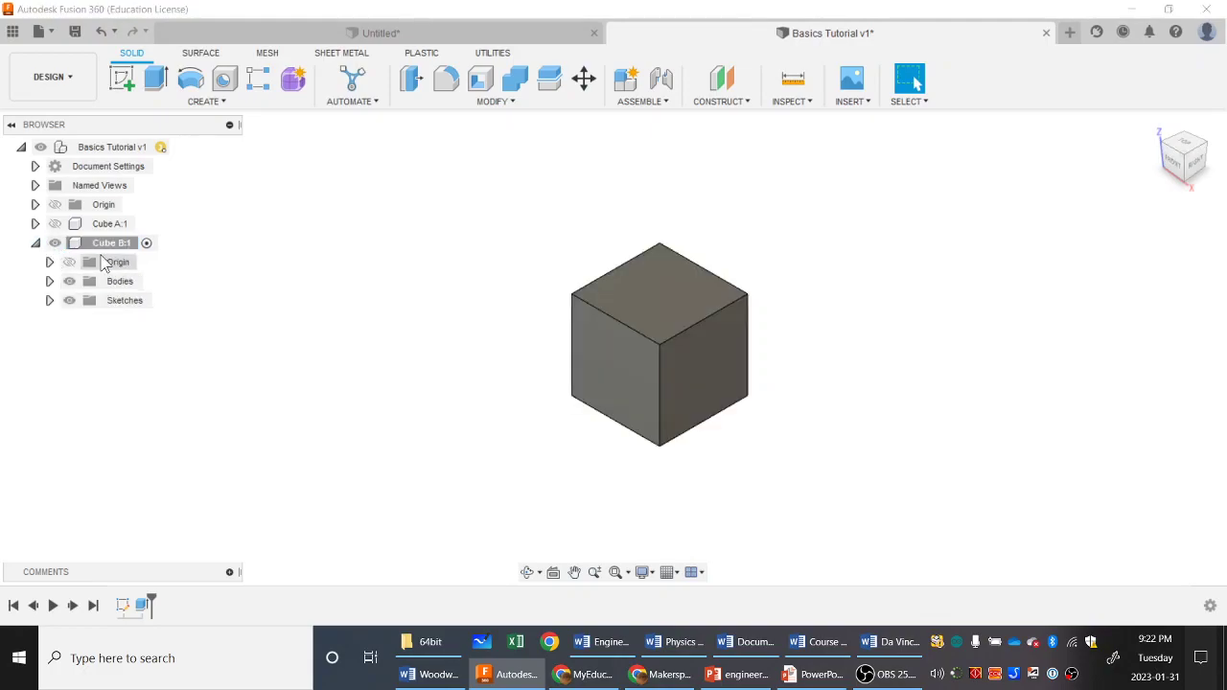
pyautogui.click(104, 244)
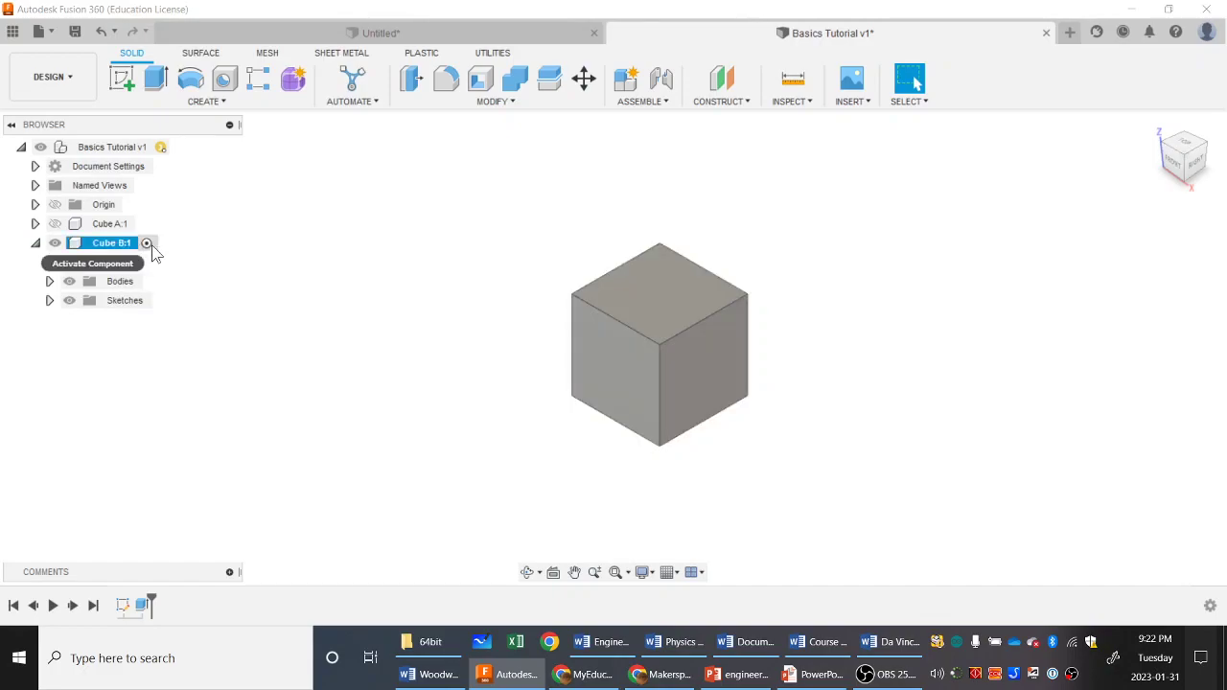
pyautogui.click(147, 244)
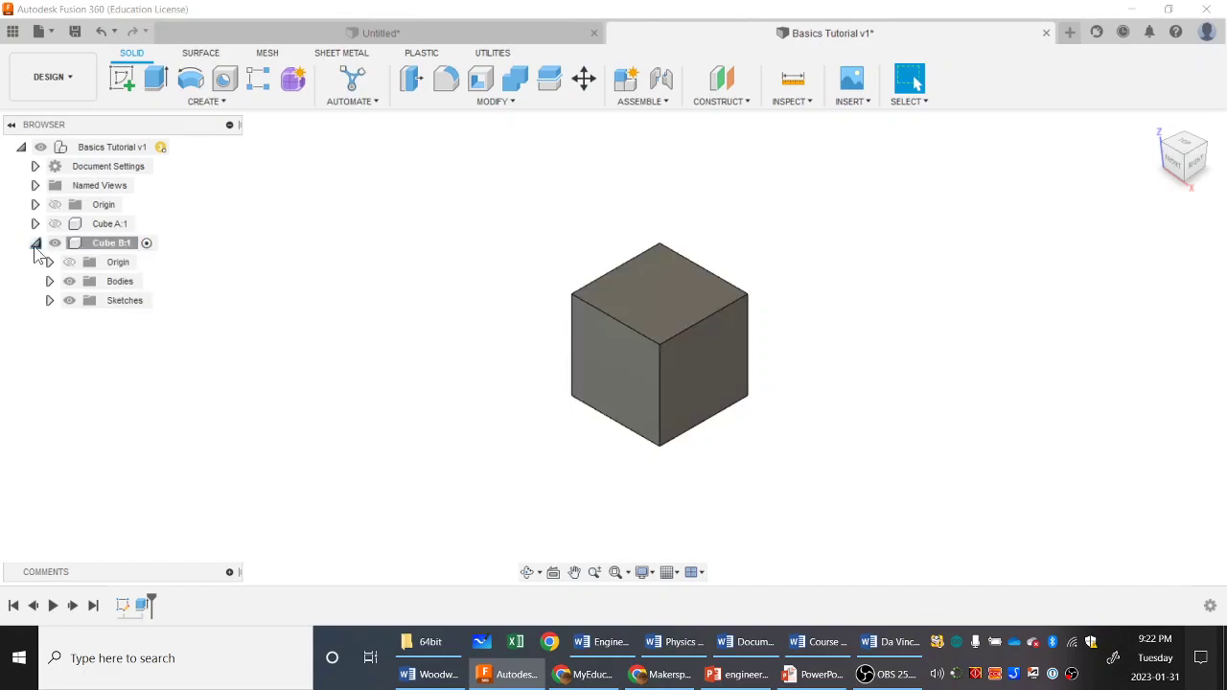
pyautogui.click(36, 243)
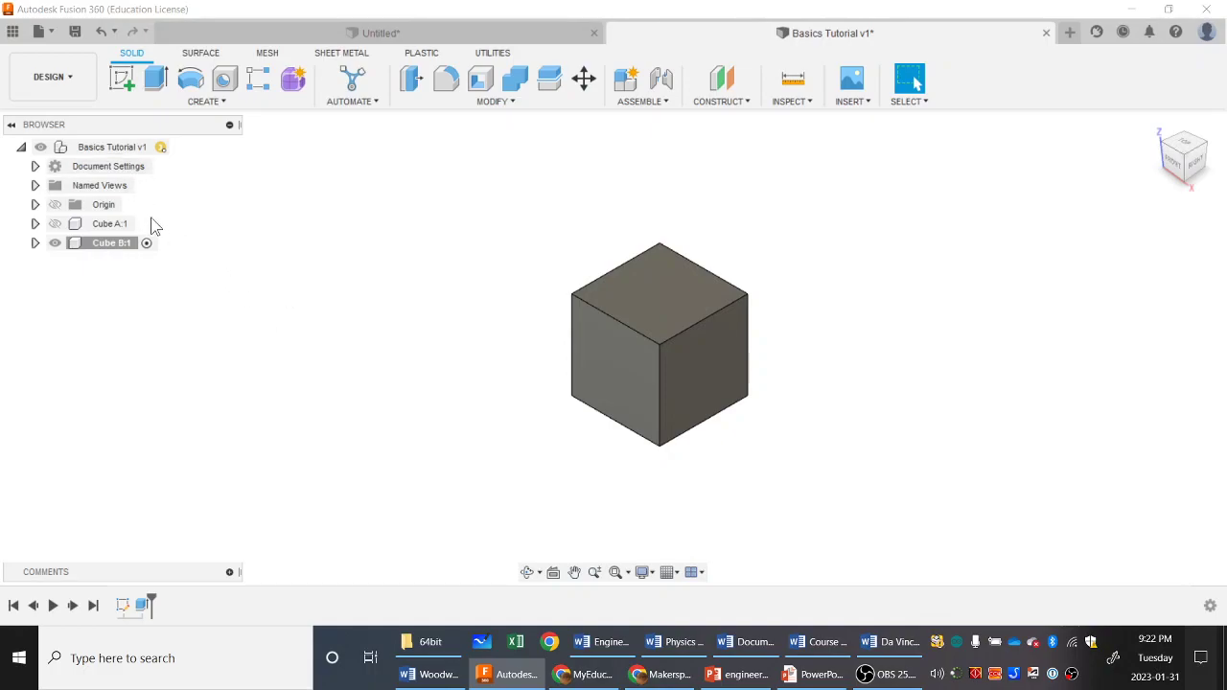
# Activate the top-level Basics Tutorial component and show Cube A together with Cube B.
pyautogui.click(177, 149)
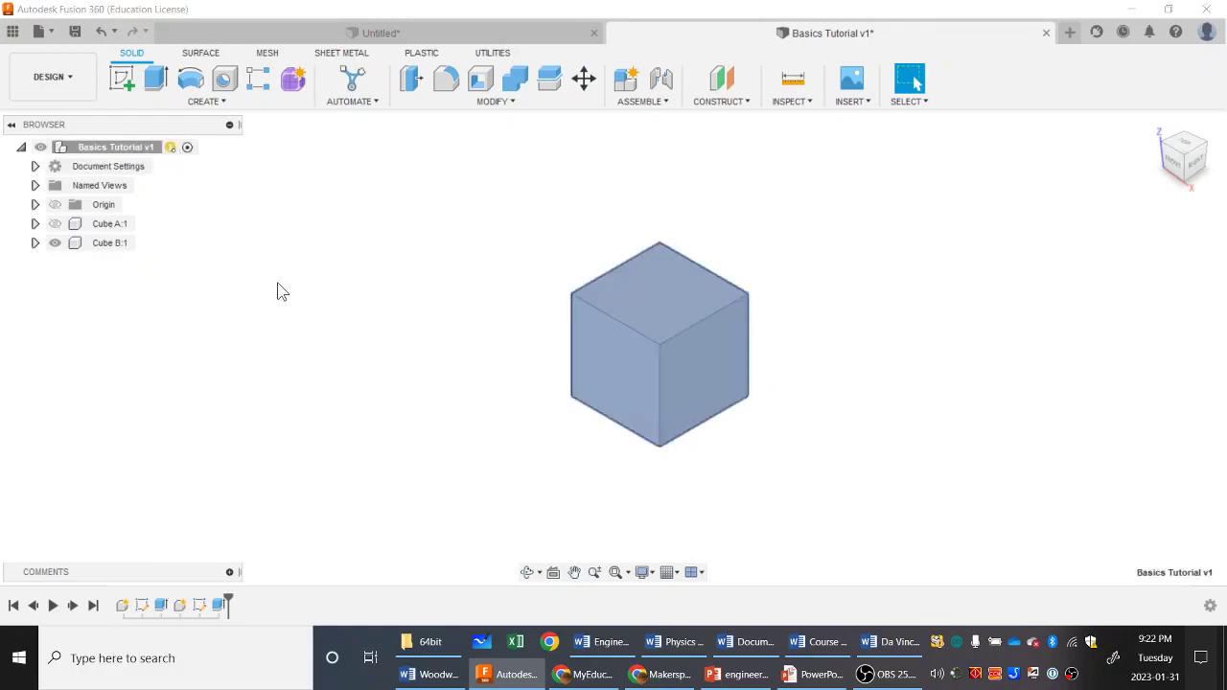
pyautogui.click(54, 223)
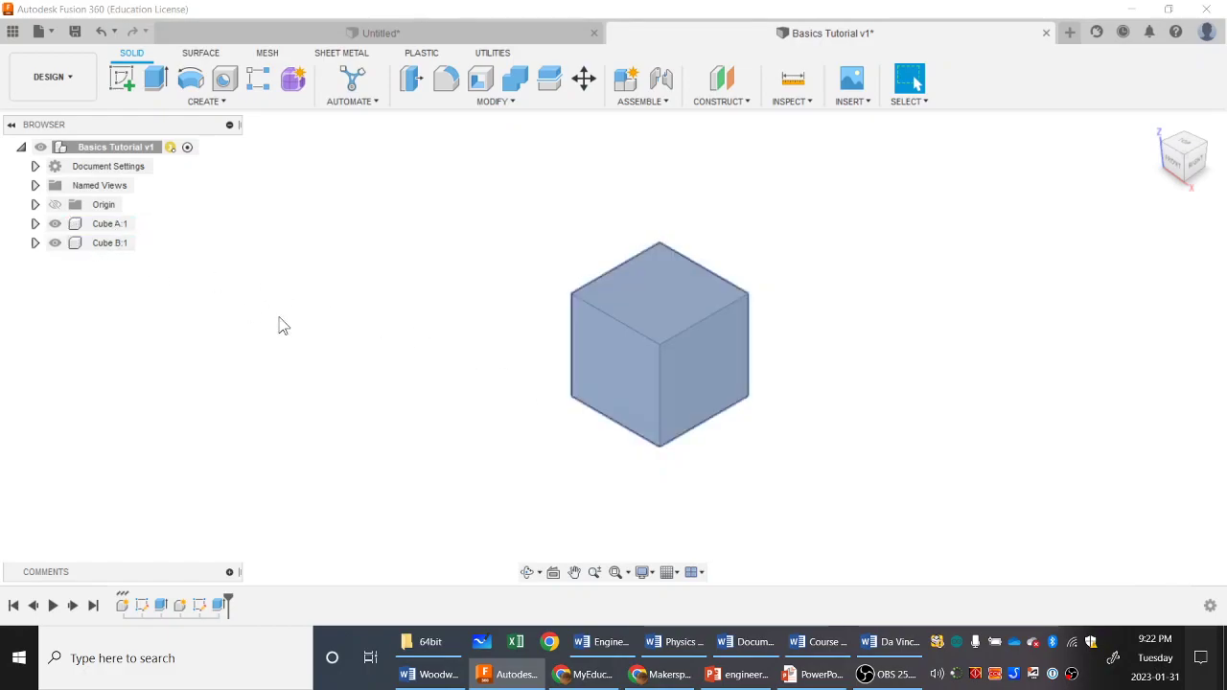
pyautogui.scroll(-5, 944, 441)
pyautogui.moveTo(937, 441); pyautogui.dragTo(794, 347, button='middle')
pyautogui.press('Escape')
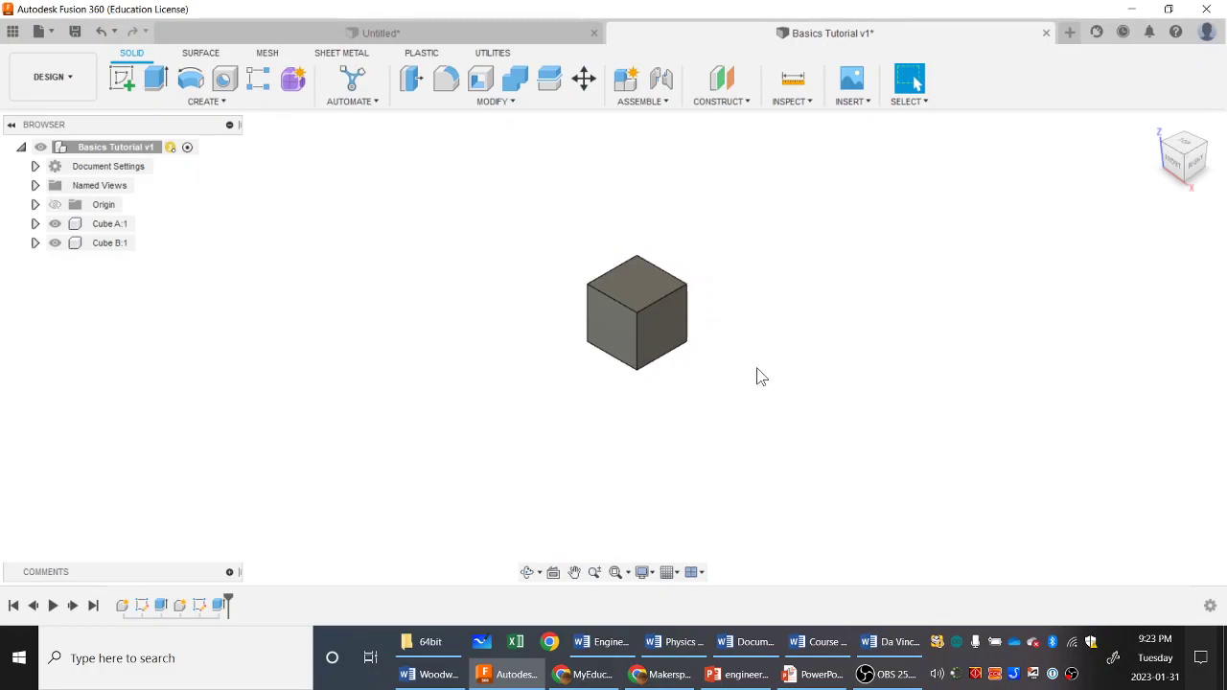
# Move the two overlapping cube components apart so they stand side by side with a gap between them.
pyautogui.moveTo(660, 315); pyautogui.dragTo(532, 310)
pyautogui.moveTo(638, 333); pyautogui.dragTo(738, 299)
pyautogui.moveTo(551, 318)
pyautogui.mouseDown()
pyautogui.moveTo(549, 267)
pyautogui.moveTo(543, 301)
pyautogui.mouseUp()
pyautogui.keyDown('shift'); pyautogui.moveTo(646, 373); pyautogui.dragTo(425, 375, button='middle'); pyautogui.keyUp('shift')
pyautogui.keyDown('shift'); pyautogui.moveTo(528, 378); pyautogui.dragTo(594, 347, button='middle'); pyautogui.keyUp('shift')
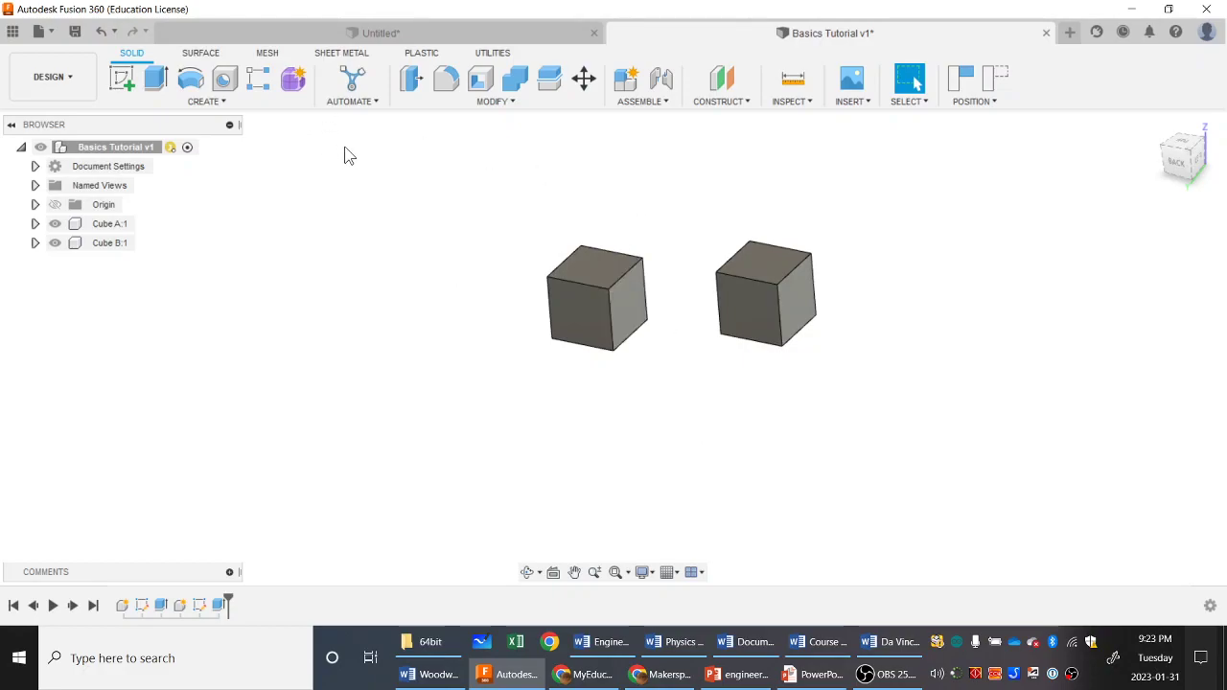
# Apply the Paint - Enamel Glossy (Blue) appearance from the library to the Cube A component.
pyautogui.click(498, 107)
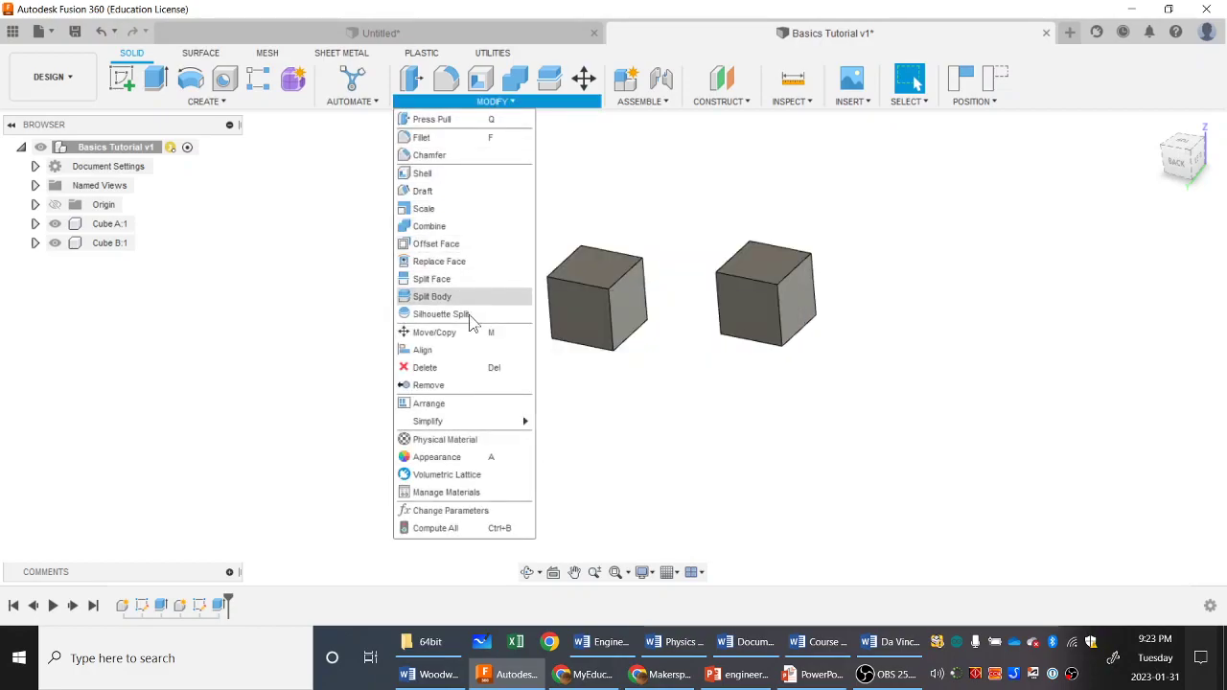
pyautogui.click(450, 457)
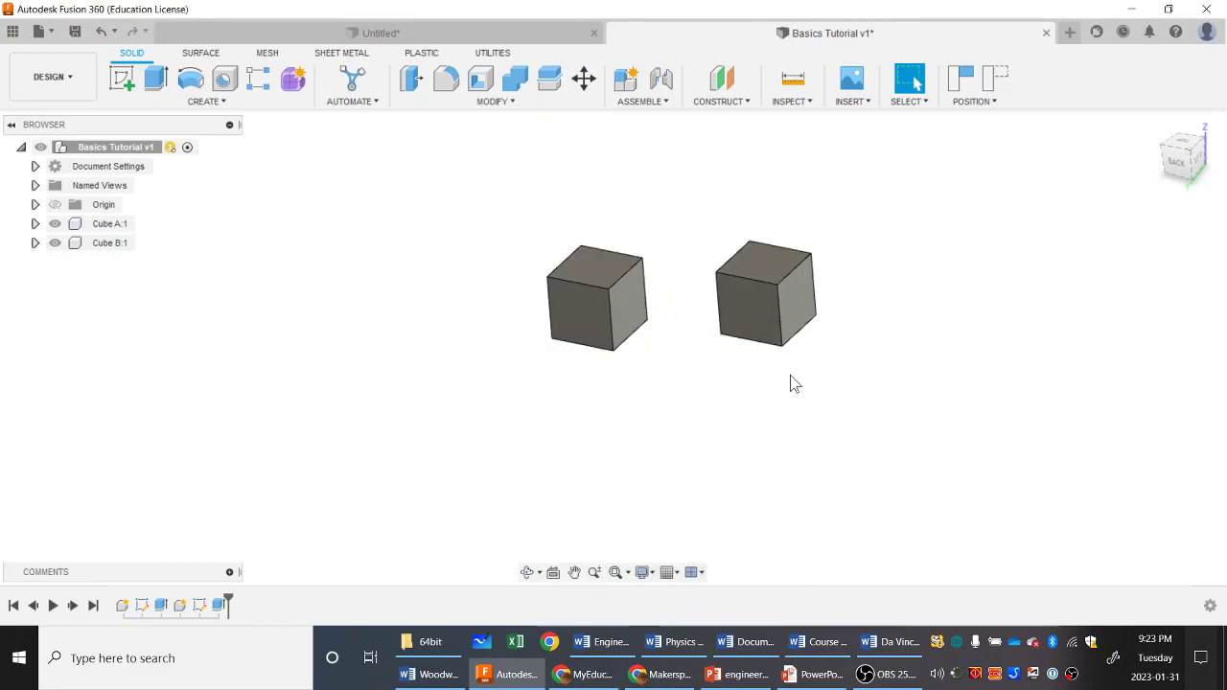
pyautogui.moveTo(968, 209); pyautogui.dragTo(956, 103)
pyautogui.moveTo(1201, 230); pyautogui.dragTo(1112, 326)
pyautogui.scroll(5, 1040, 399)
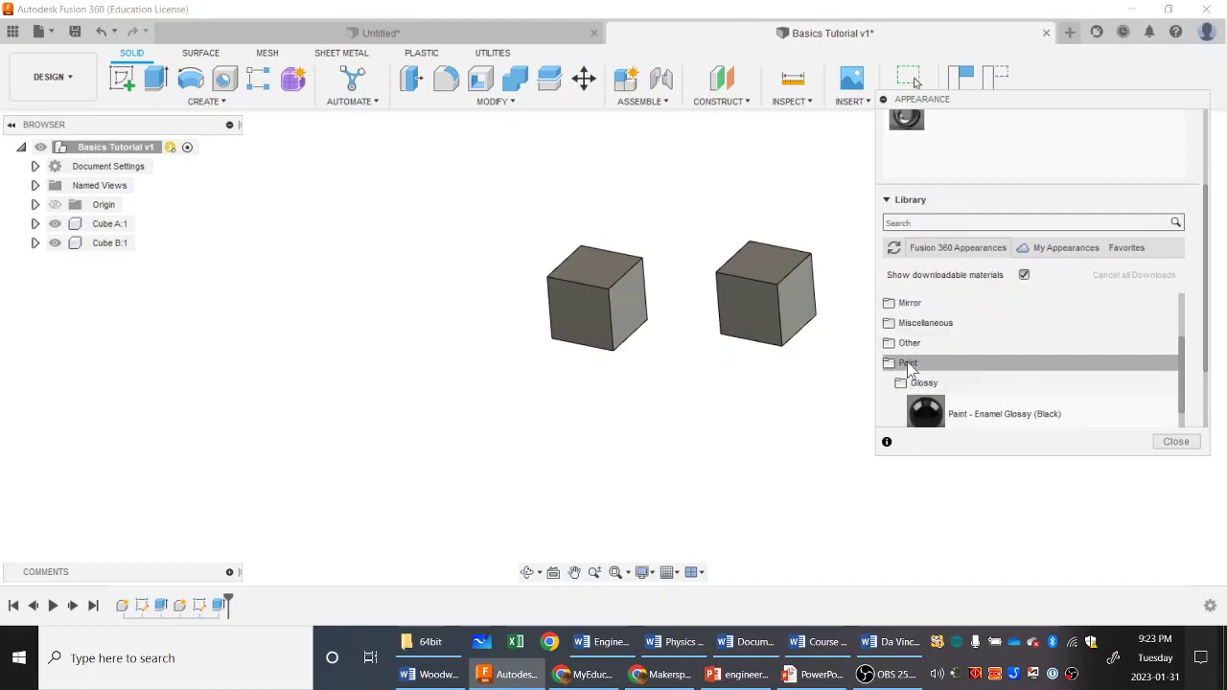
pyautogui.scroll(-2, 908, 369)
pyautogui.scroll(-2, 978, 351)
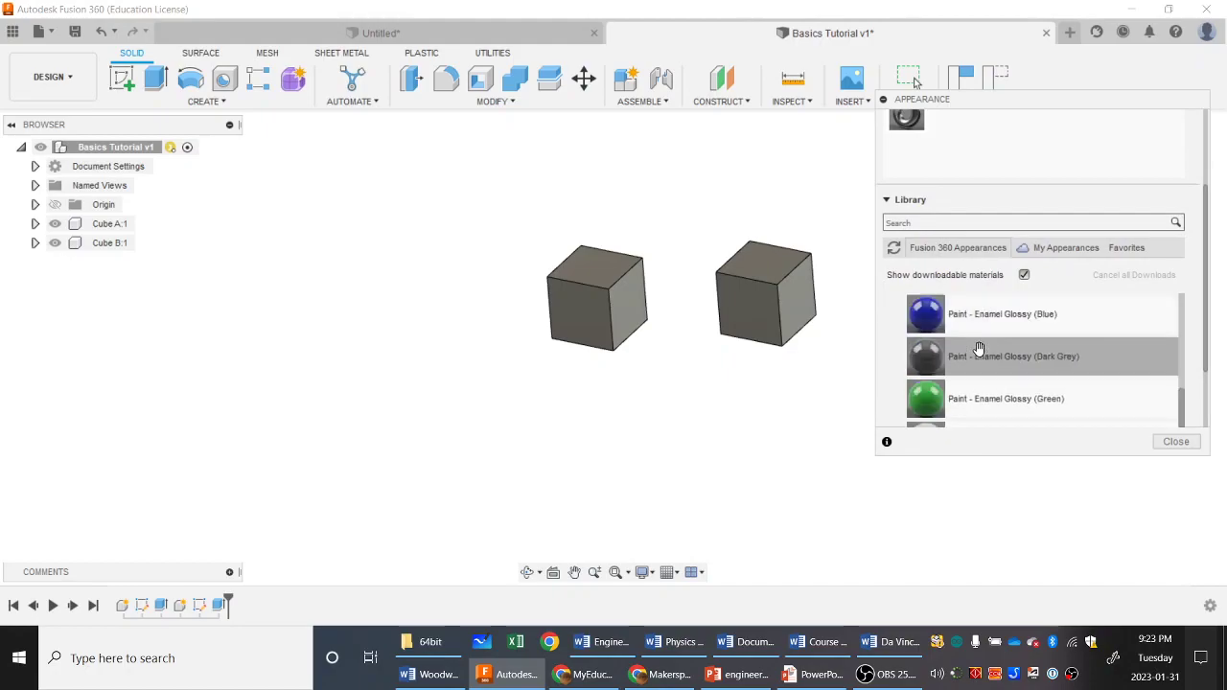
pyautogui.moveTo(972, 311); pyautogui.dragTo(802, 297)
# Apply the Paint - Enamel Glossy (Yellow) appearance to the Cube B component and close the appearance settings.
pyautogui.scroll(-3, 985, 477)
pyautogui.moveTo(956, 436)
pyautogui.mouseDown()
pyautogui.moveTo(967, 451)
pyautogui.moveTo(768, 401)
pyautogui.moveTo(628, 324)
pyautogui.mouseUp()
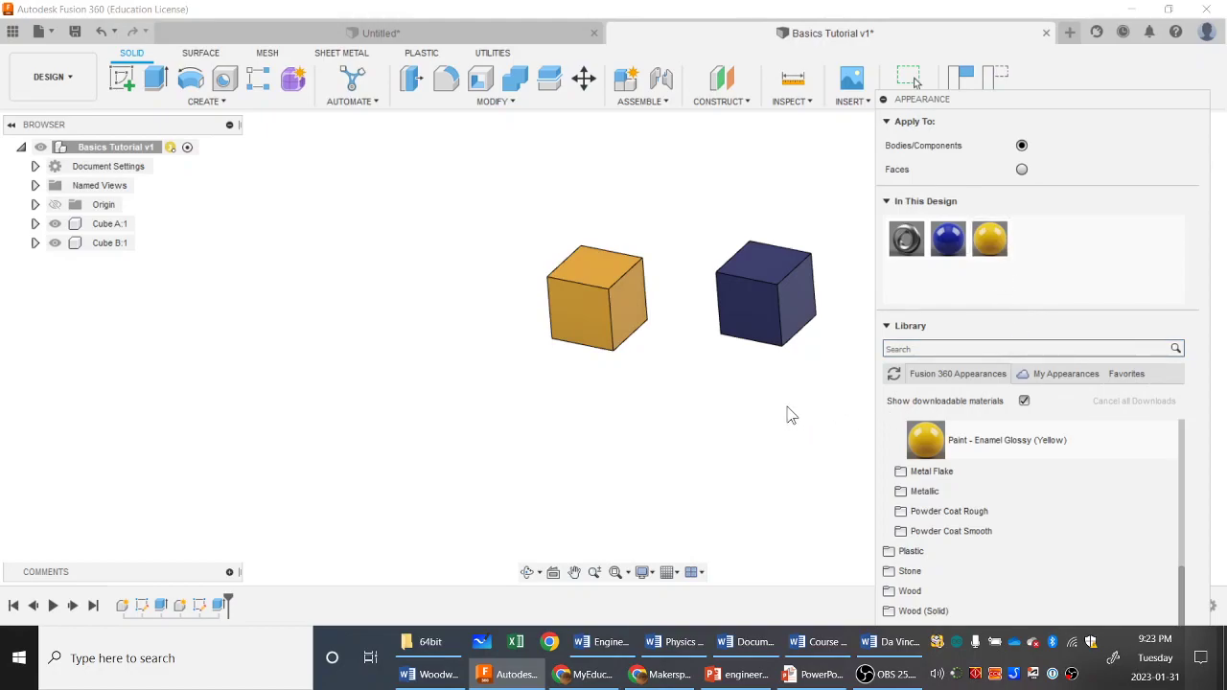
pyautogui.moveTo(1089, 100); pyautogui.dragTo(1046, 10)
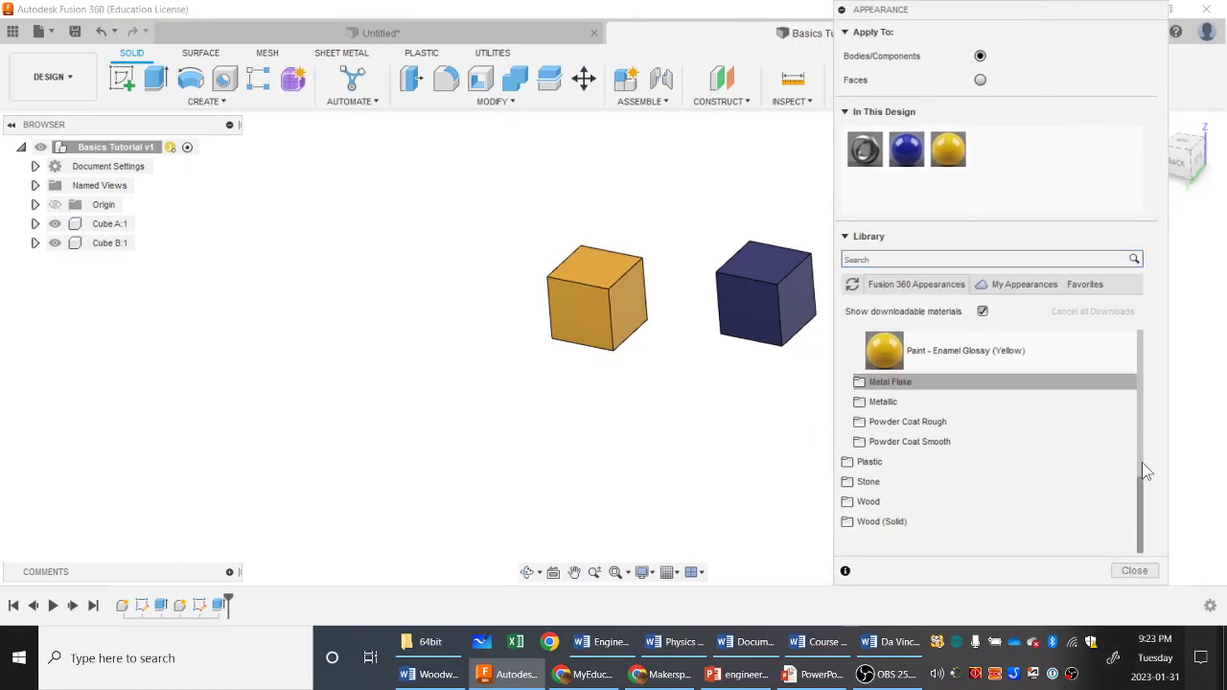
pyautogui.click(1137, 571)
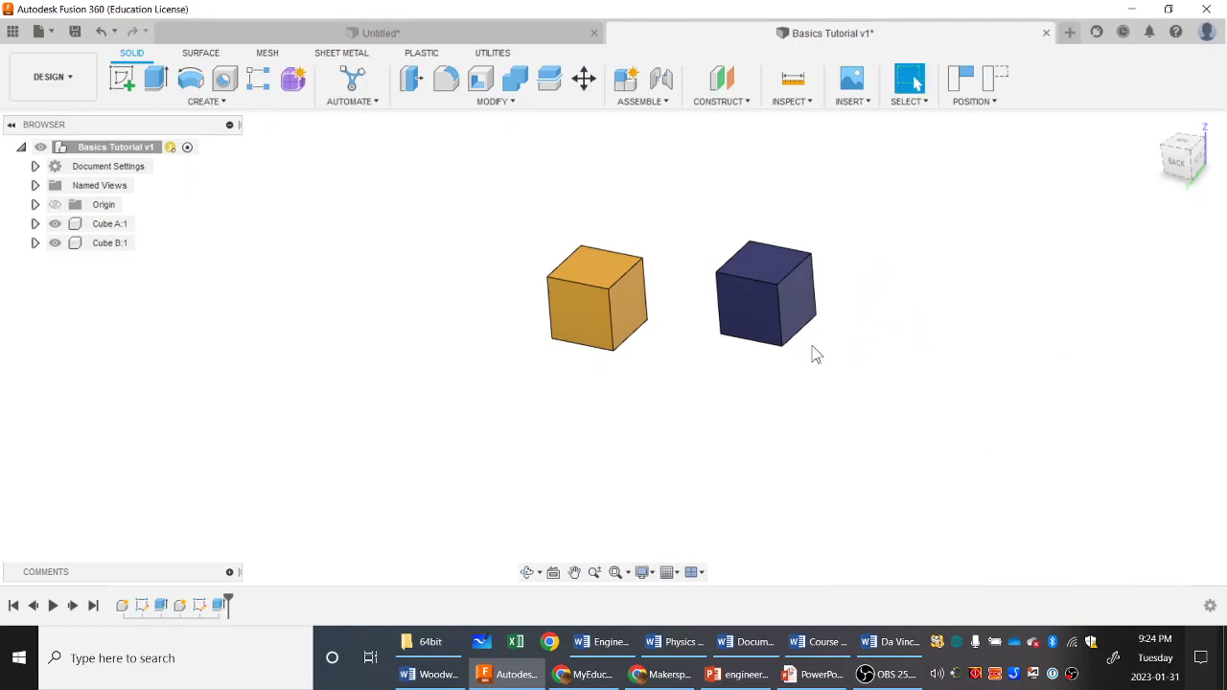
# Move the blue and yellow cubes freely in space to try out their unconstrained positions.
pyautogui.moveTo(795, 274); pyautogui.dragTo(640, 253)
pyautogui.keyDown('shift'); pyautogui.moveTo(639, 253); pyautogui.dragTo(617, 327, button='middle'); pyautogui.keyUp('shift')
pyautogui.moveTo(616, 327); pyautogui.dragTo(763, 257)
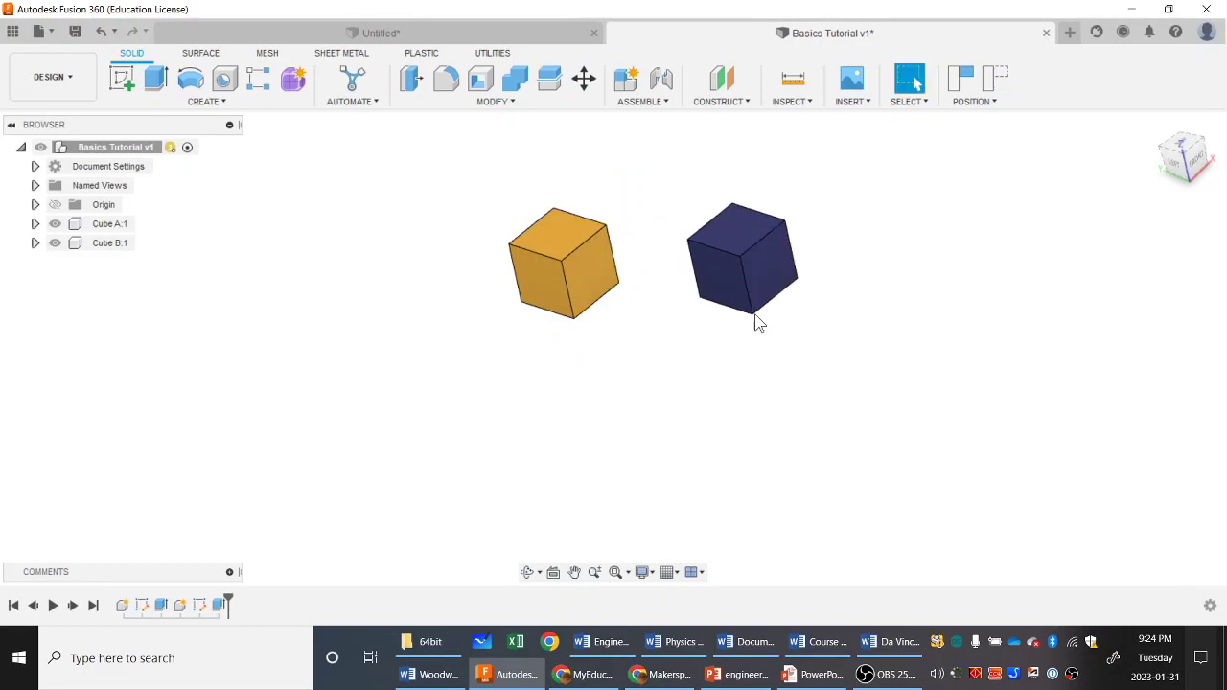
# Create a Rigid joint from the centre of Cube A's upper face to the centre of Cube B's upper face.
pyautogui.click(643, 100)
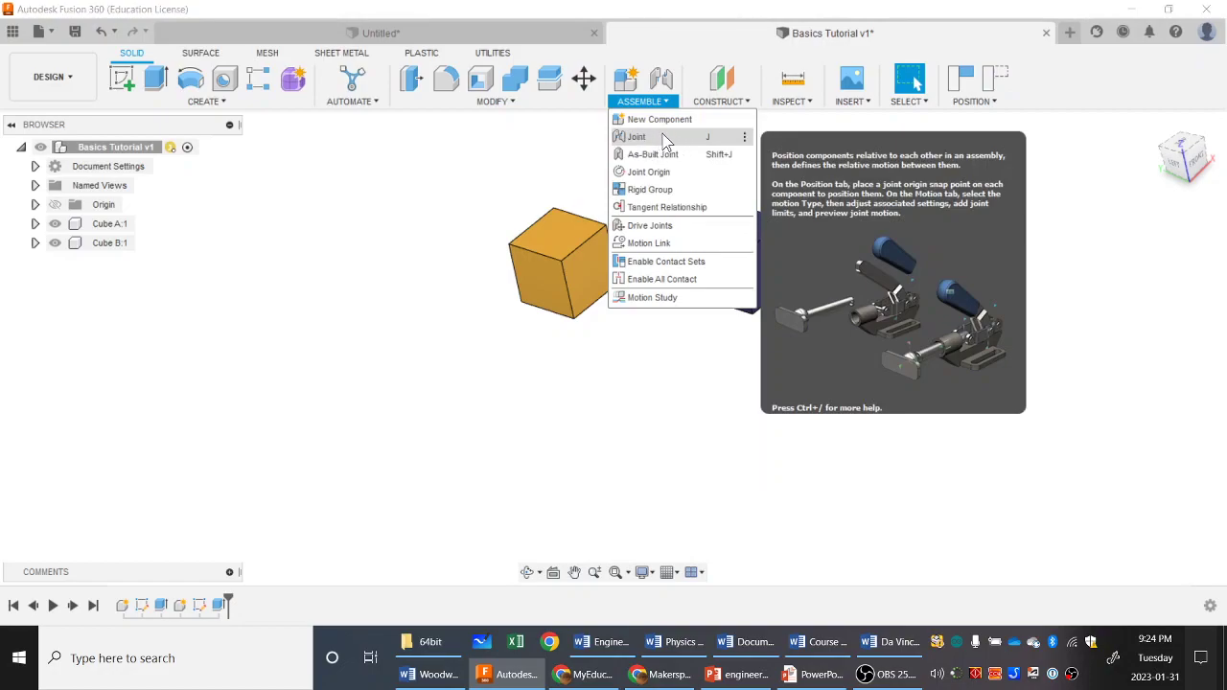
pyautogui.click(637, 137)
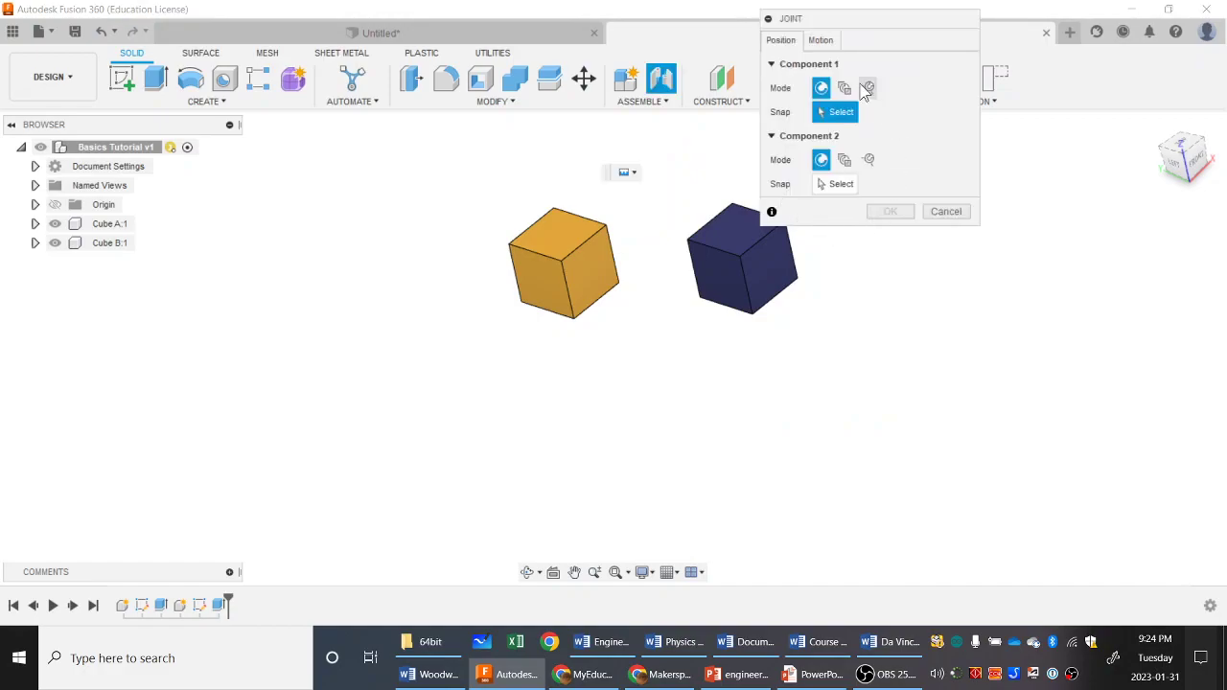
pyautogui.click(820, 40)
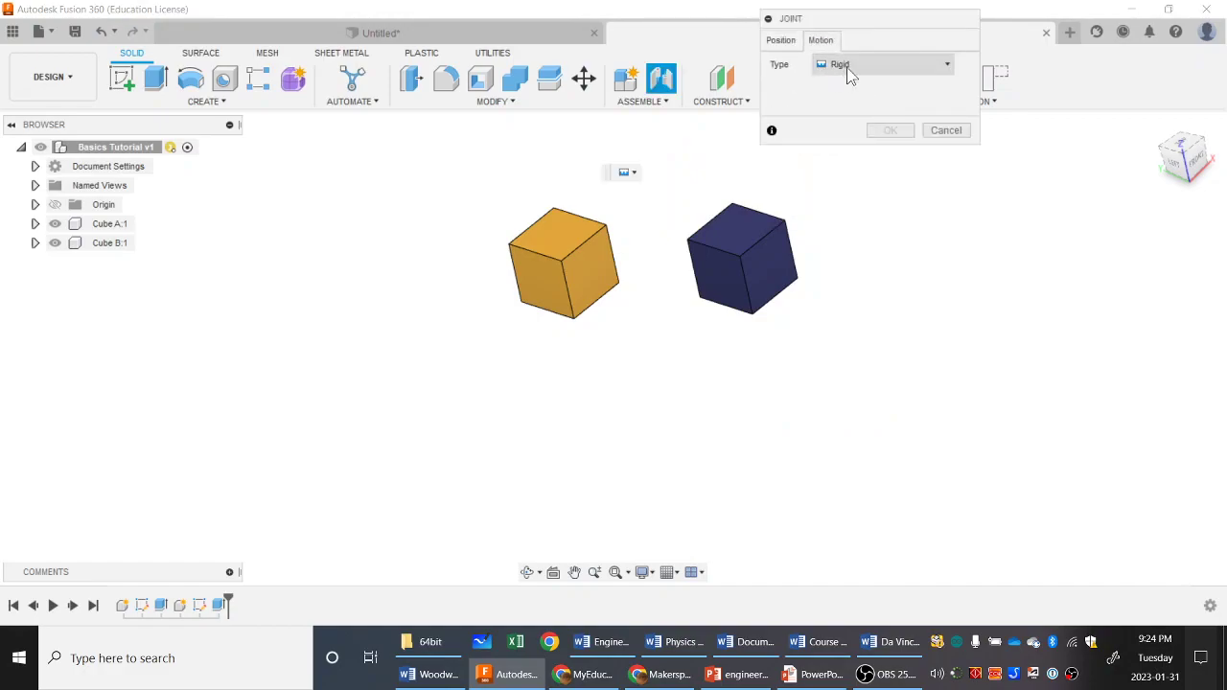
pyautogui.click(842, 64)
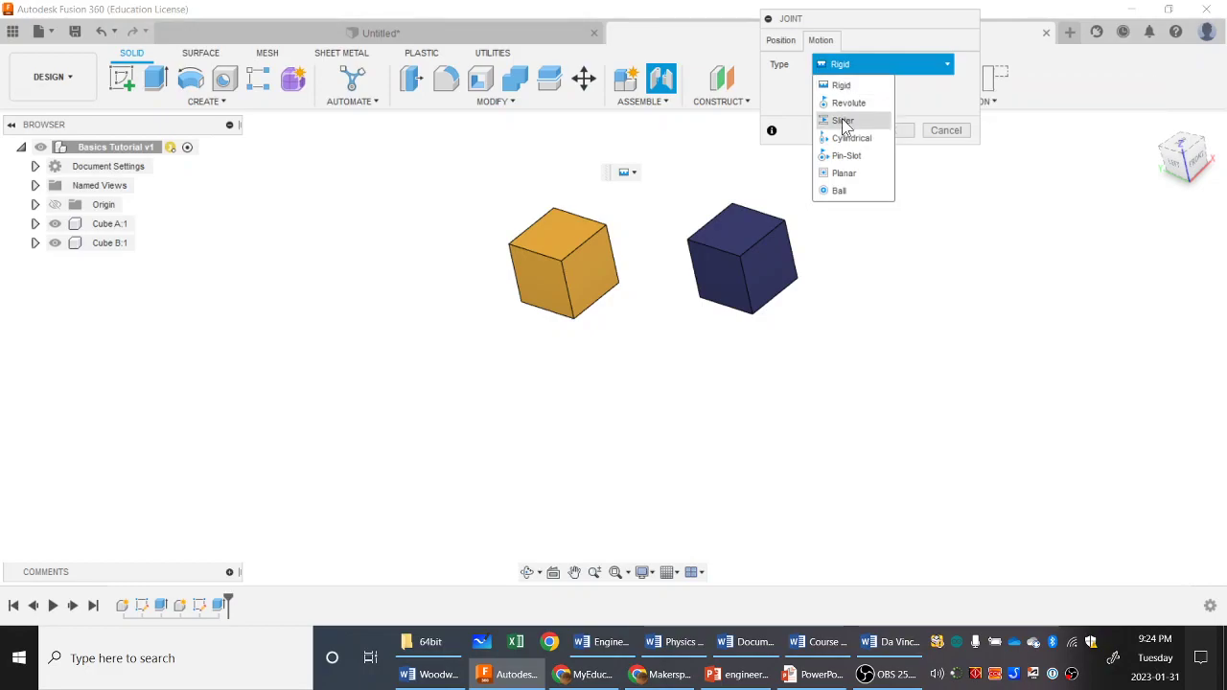
pyautogui.click(844, 63)
pyautogui.click(783, 42)
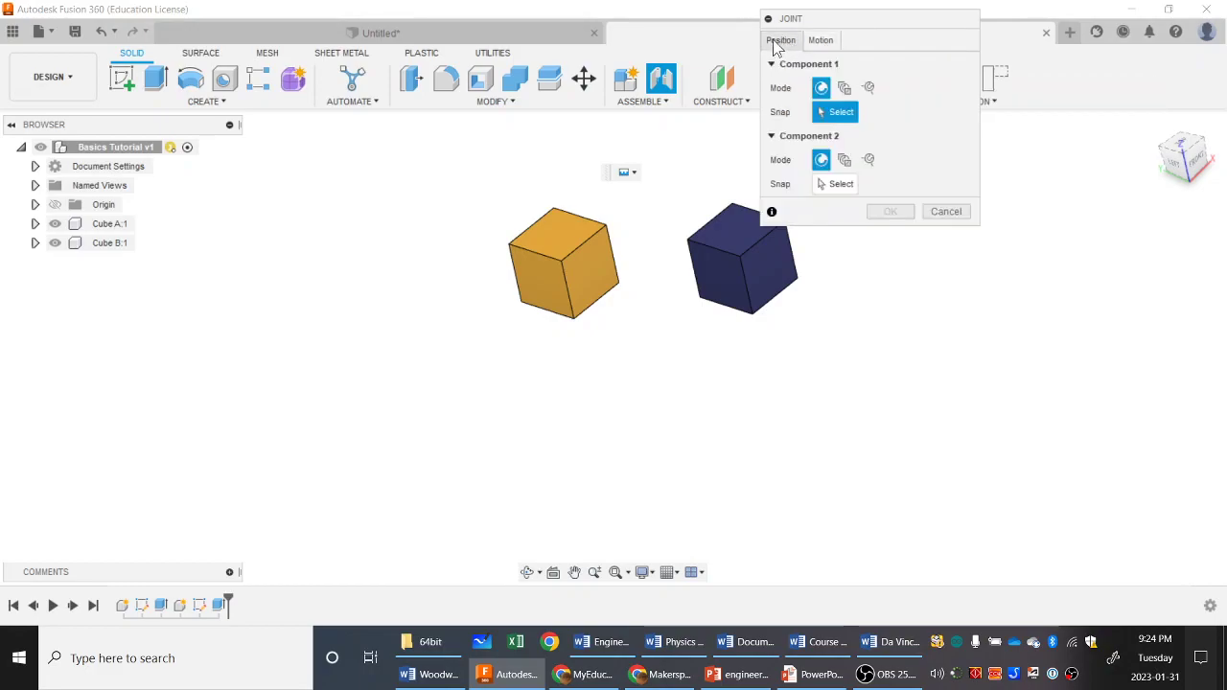
pyautogui.moveTo(624, 310); pyautogui.dragTo(512, 356, button='middle')
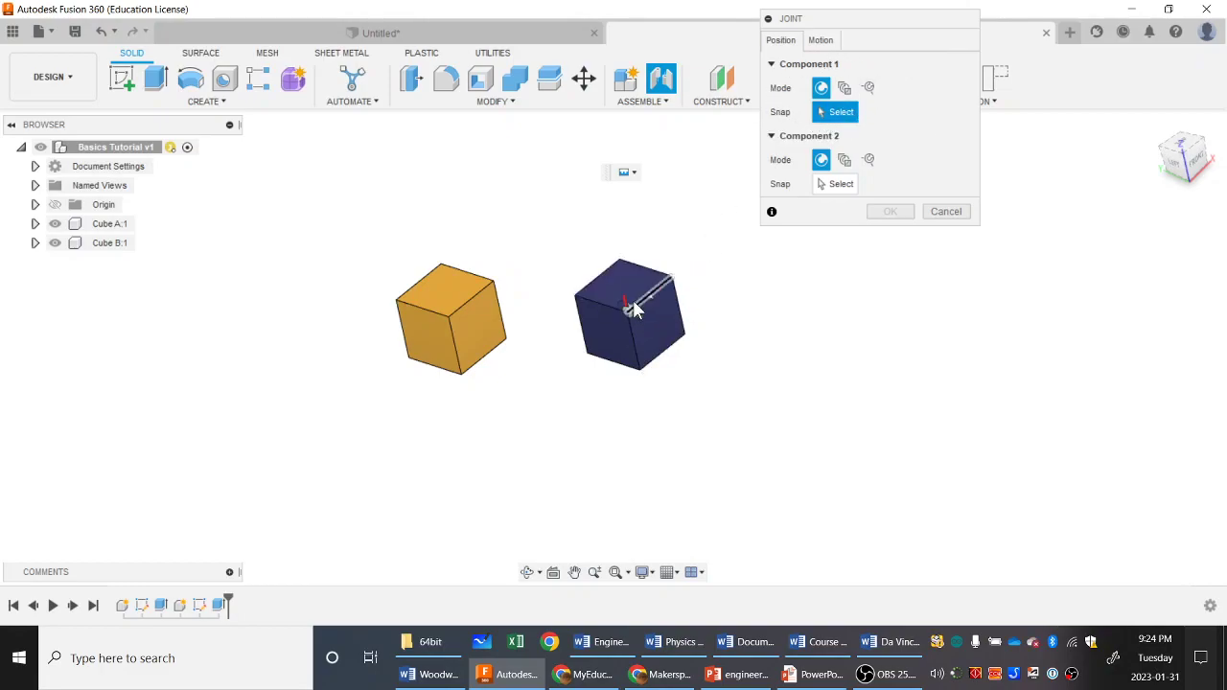
pyautogui.scroll(4, 634, 302)
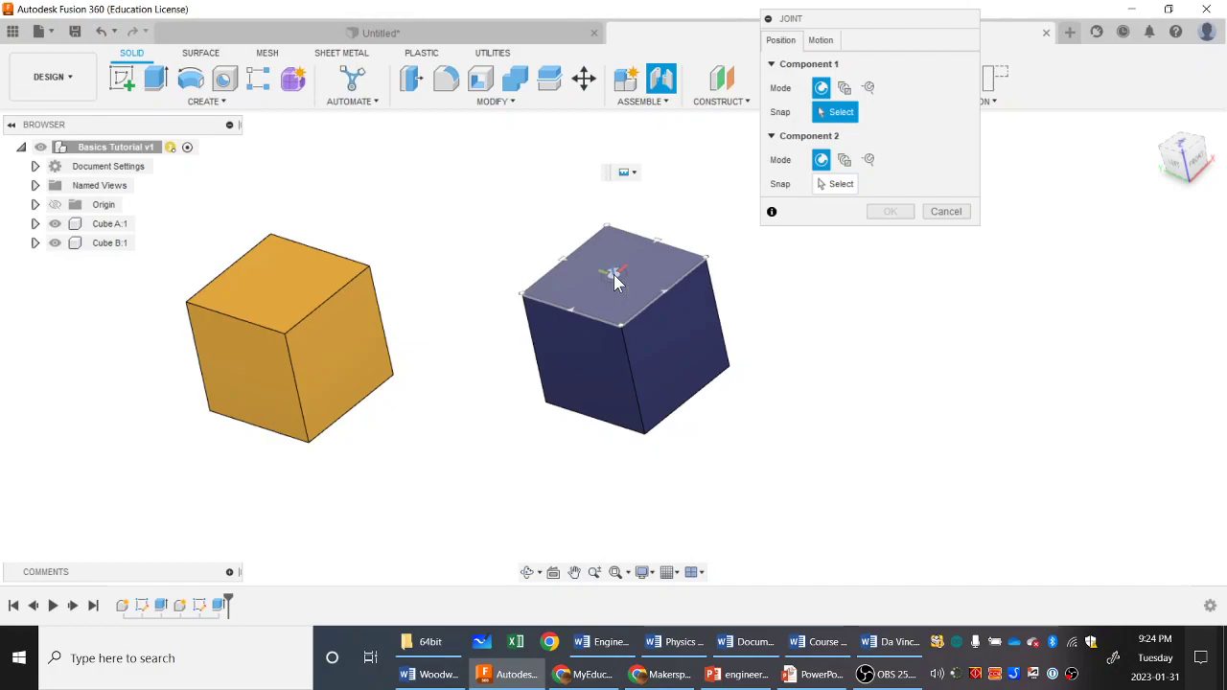
pyautogui.click(615, 280)
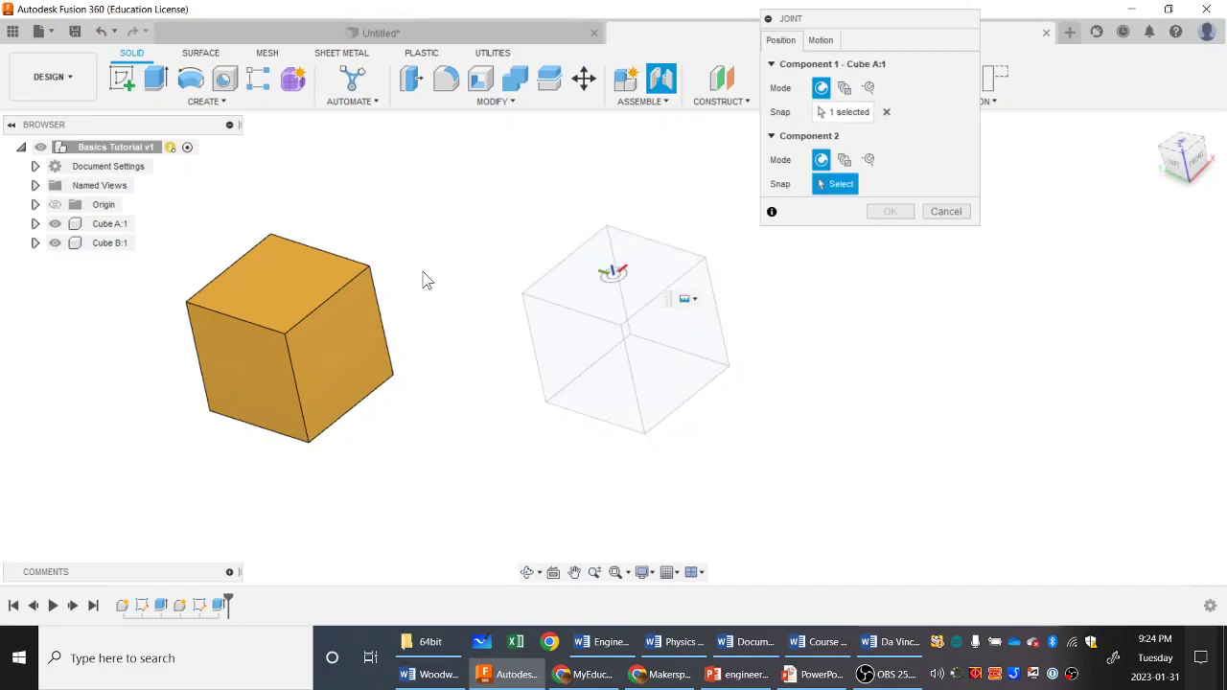
pyautogui.click(269, 290)
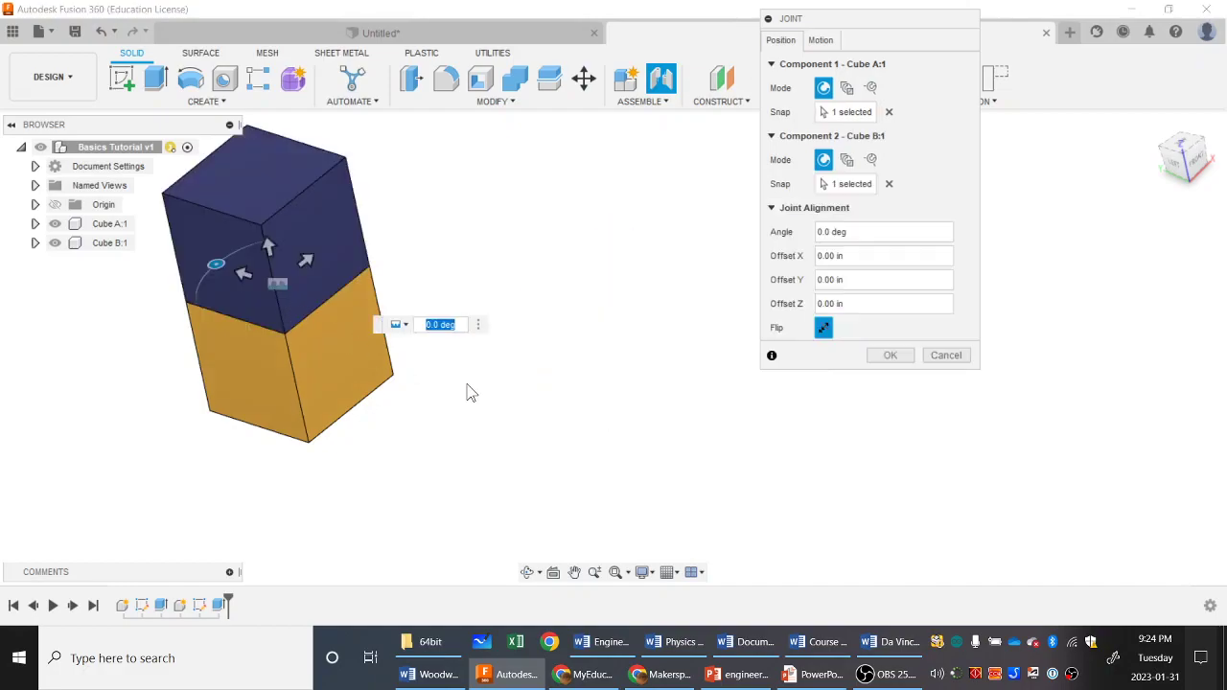
pyautogui.moveTo(551, 389); pyautogui.dragTo(619, 383, button='middle')
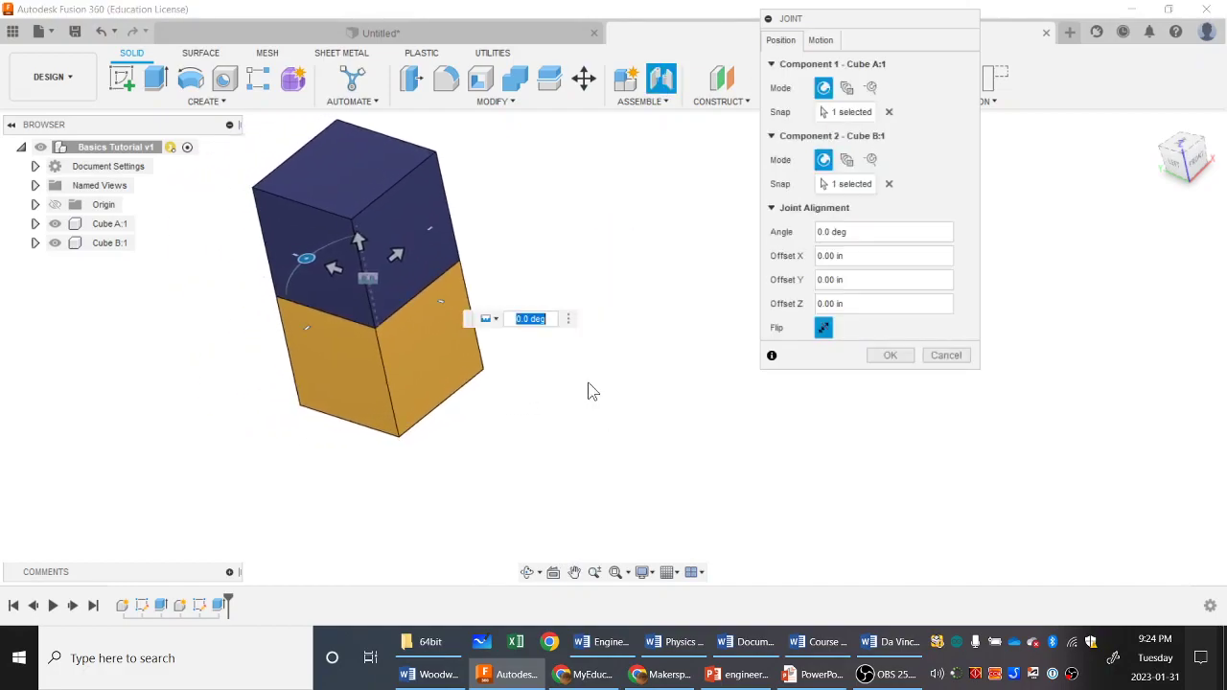
pyautogui.click(886, 358)
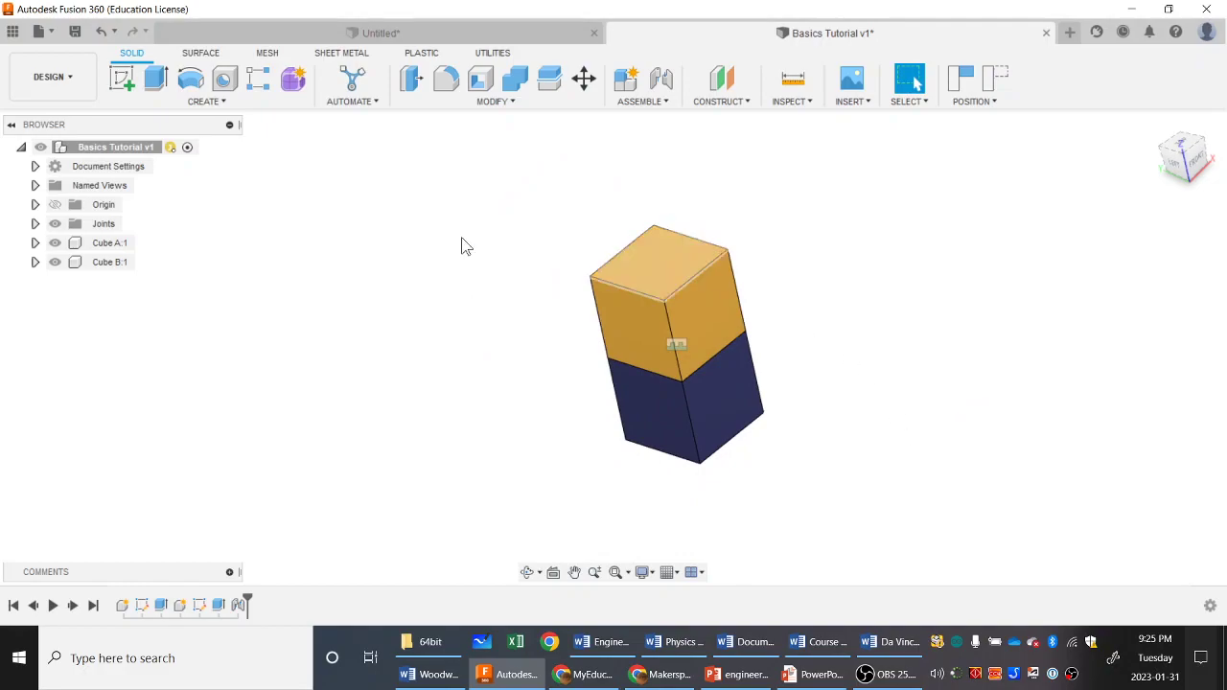
# Edit the rigid joint between the cubes to give it a Y offset of -1.50 in.
pyautogui.click(34, 224)
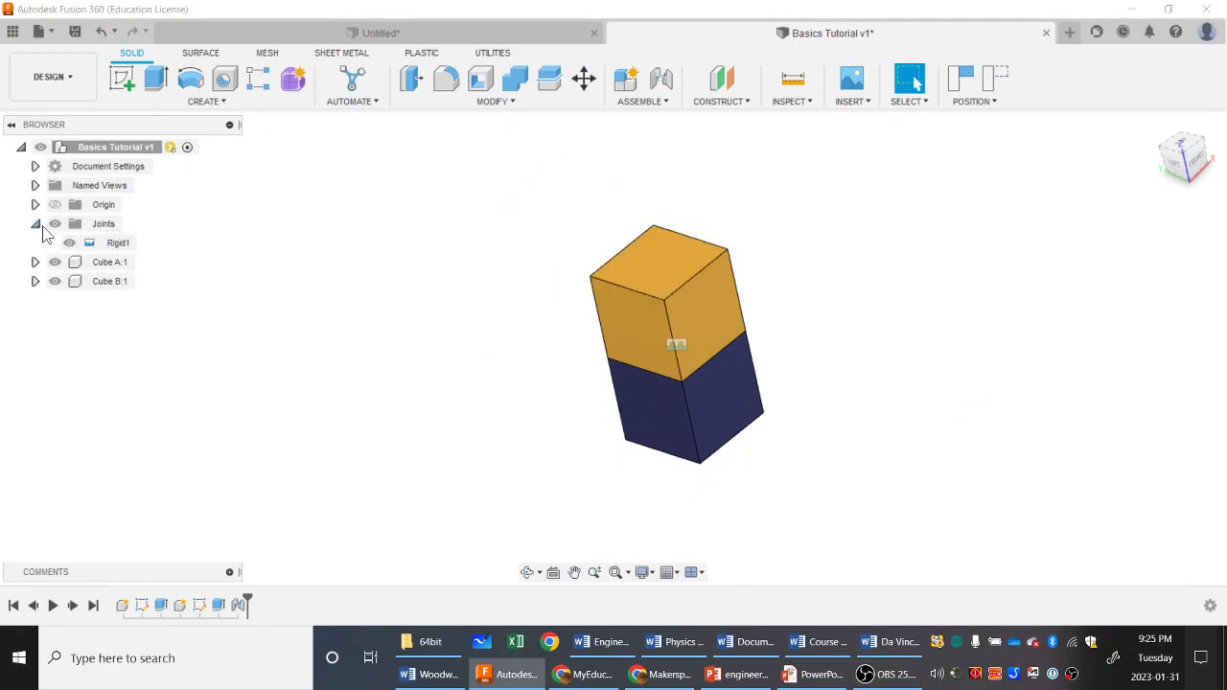
pyautogui.rightClick(114, 249)
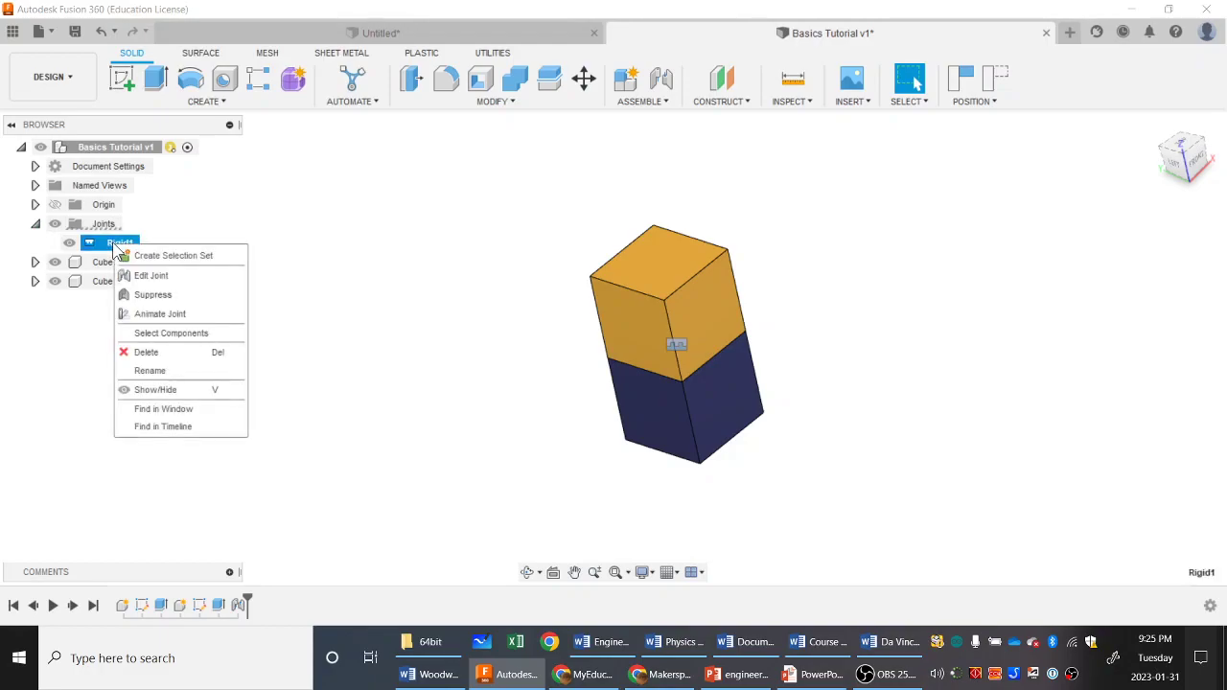
pyautogui.click(146, 275)
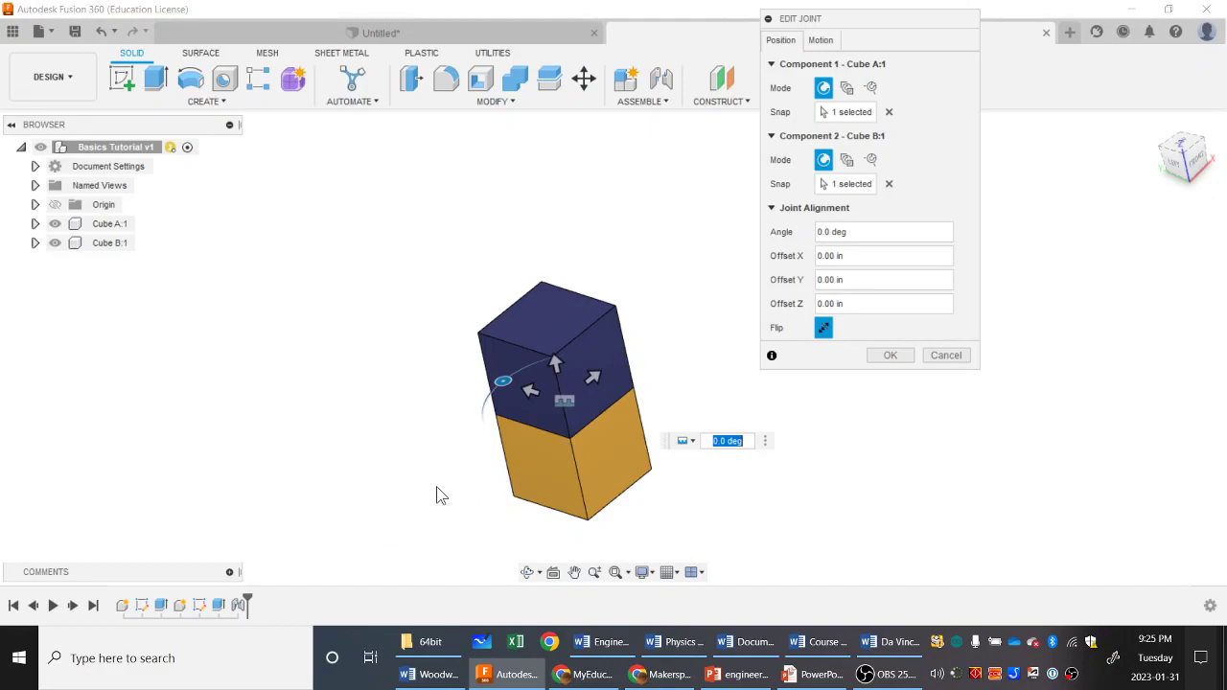
pyautogui.moveTo(515, 429); pyautogui.dragTo(345, 343, button='middle')
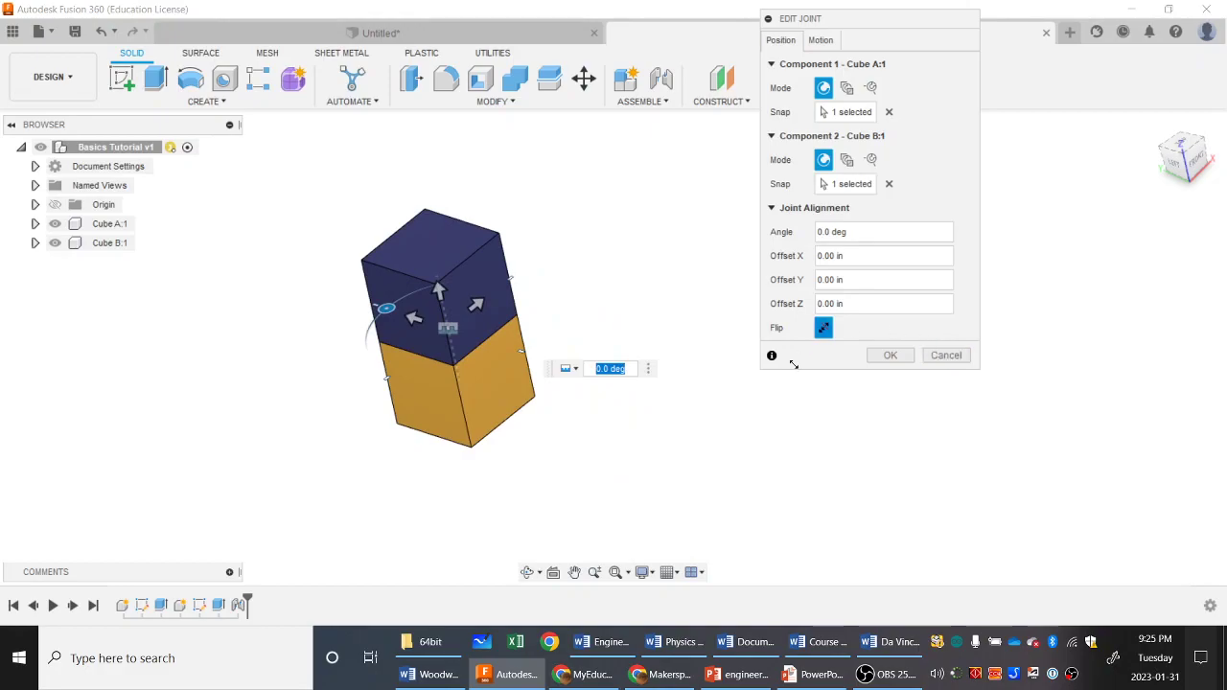
pyautogui.keyDown('shift'); pyautogui.moveTo(605, 465); pyautogui.dragTo(630, 429, button='middle'); pyautogui.keyUp('shift')
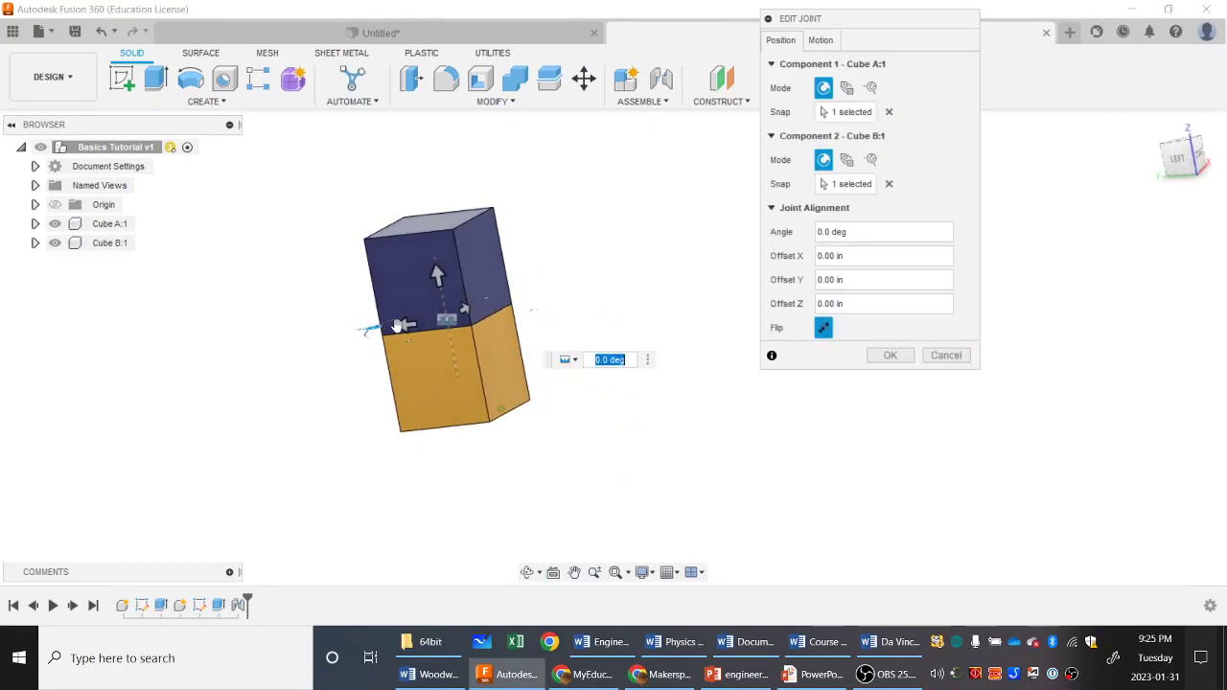
pyautogui.moveTo(405, 322); pyautogui.dragTo(472, 323)
pyautogui.click(891, 355)
pyautogui.keyDown('shift'); pyautogui.moveTo(766, 387); pyautogui.dragTo(681, 303, button='middle'); pyautogui.keyUp('shift')
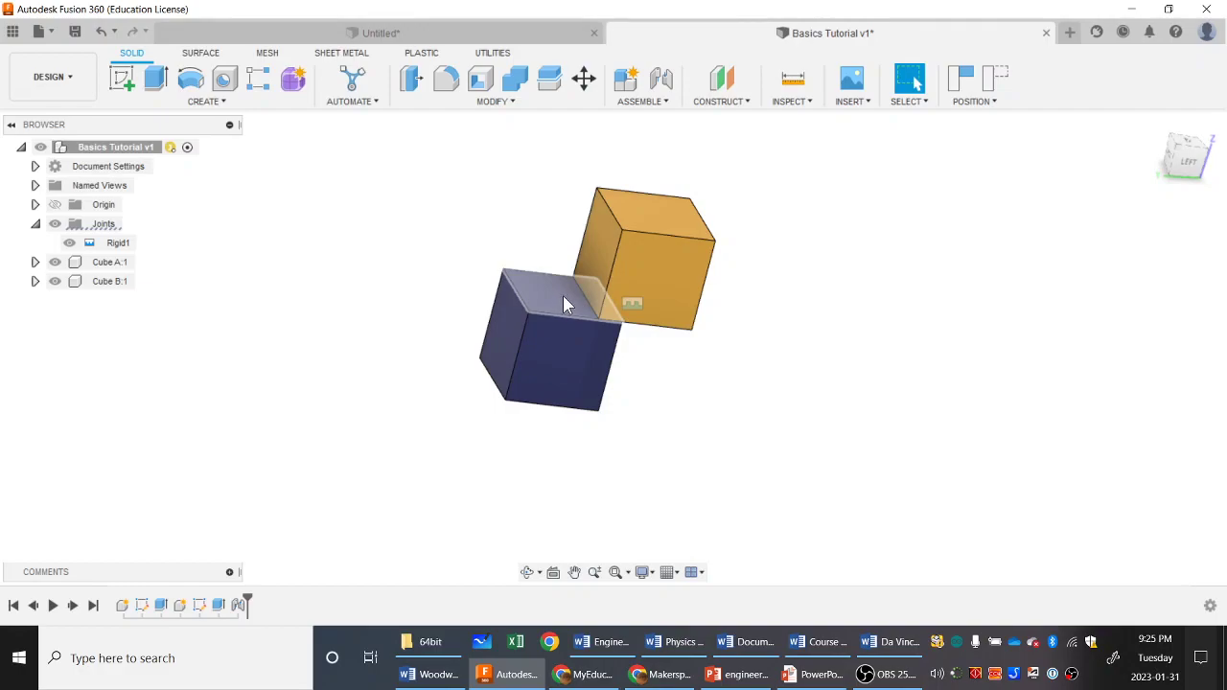
# Edit the rigid joint again, setting Offset X to 1.00 in and Offset Y to -1 in.
pyautogui.rightClick(111, 244)
pyautogui.click(159, 276)
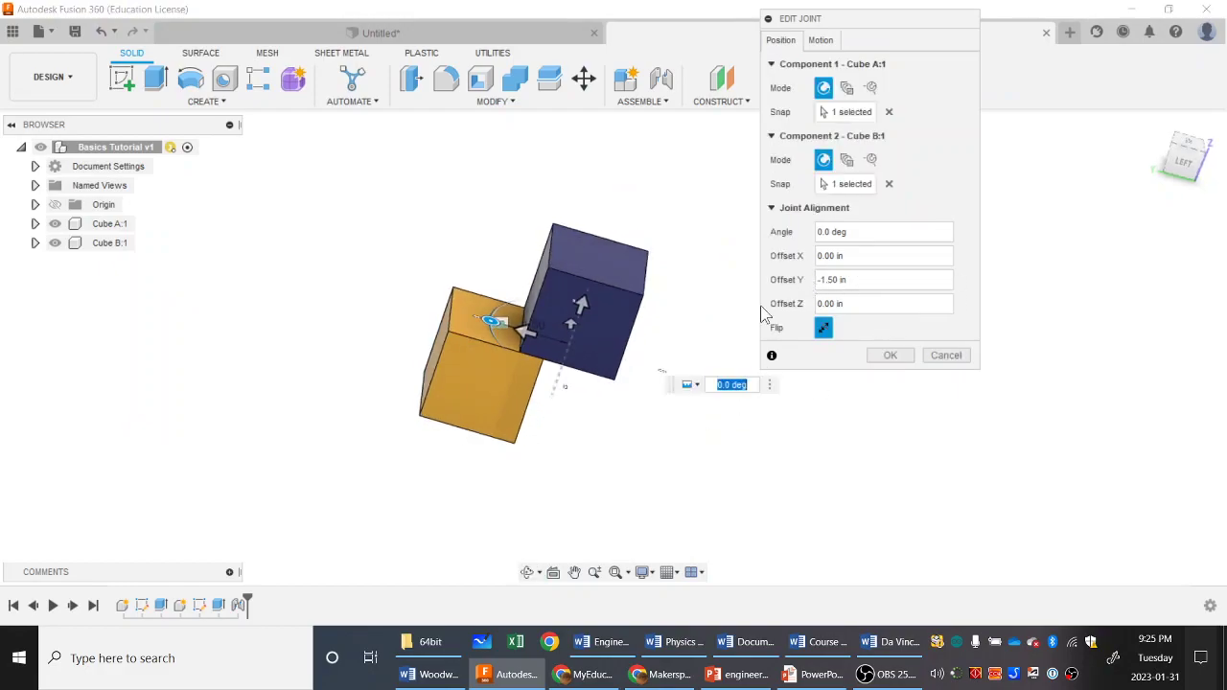
pyautogui.keyDown('shift'); pyautogui.moveTo(645, 389); pyautogui.dragTo(558, 353, button='middle'); pyautogui.keyUp('shift')
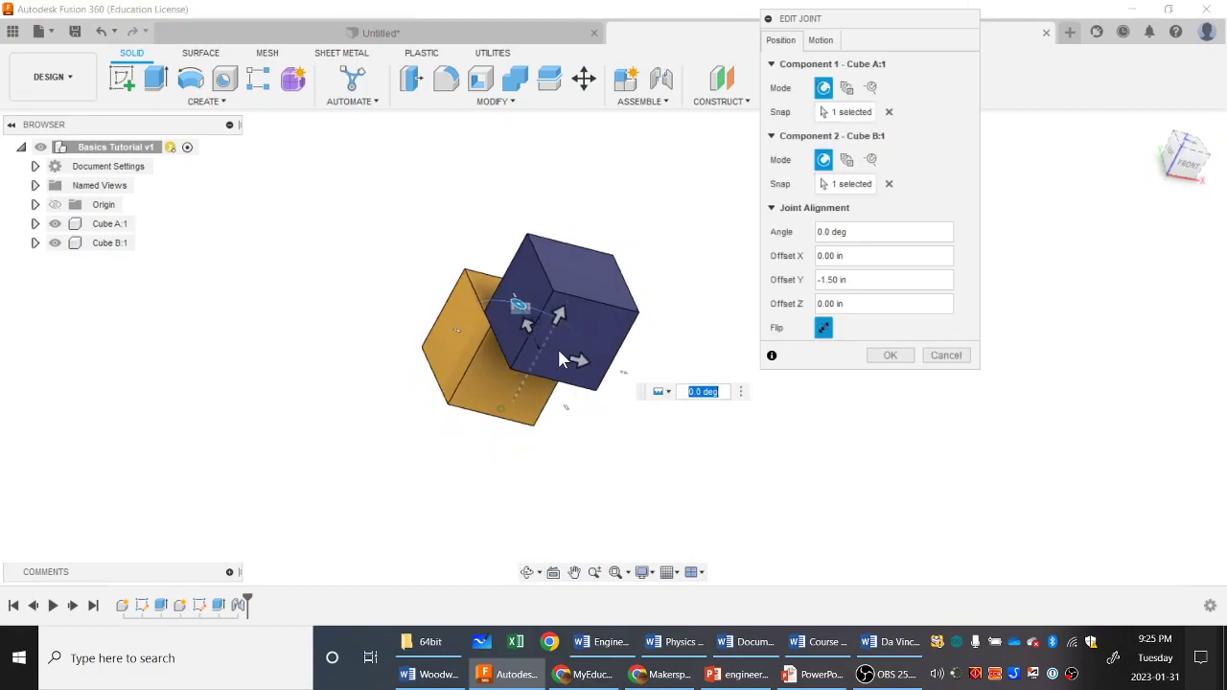
pyautogui.moveTo(578, 359); pyautogui.dragTo(623, 368)
pyautogui.keyDown('shift'); pyautogui.moveTo(935, 486); pyautogui.dragTo(900, 336, button='middle'); pyautogui.keyUp('shift')
pyautogui.moveTo(958, 280); pyautogui.dragTo(775, 290)
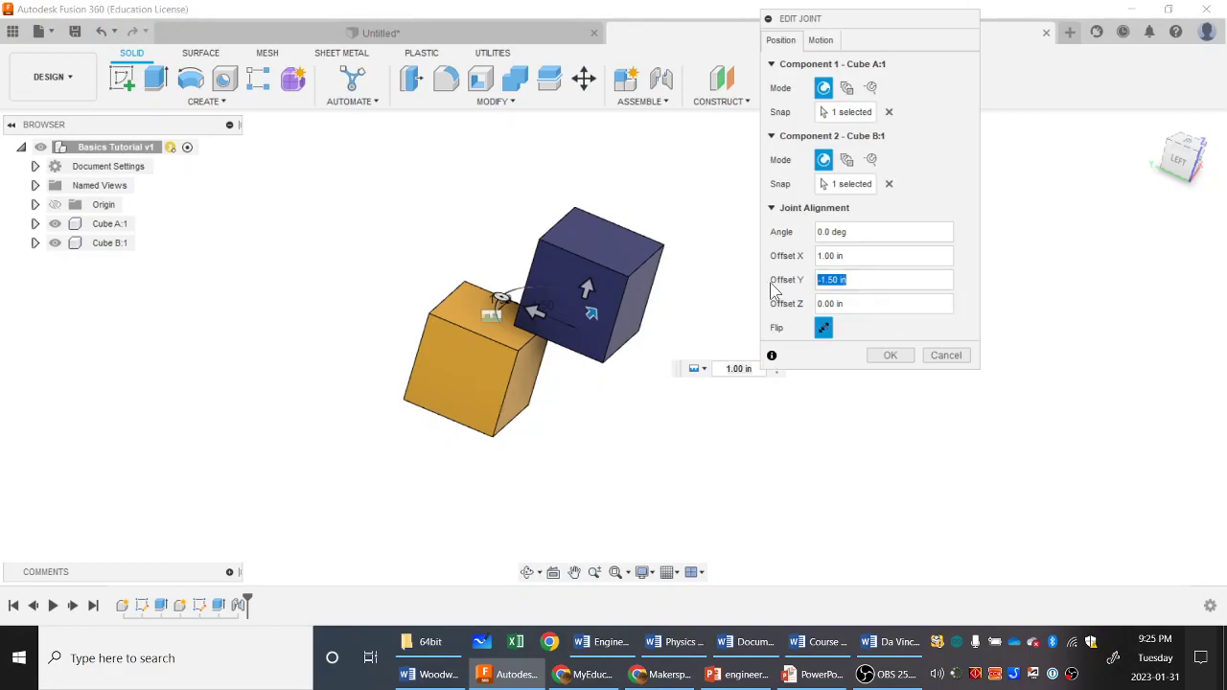
pyautogui.write('-1')
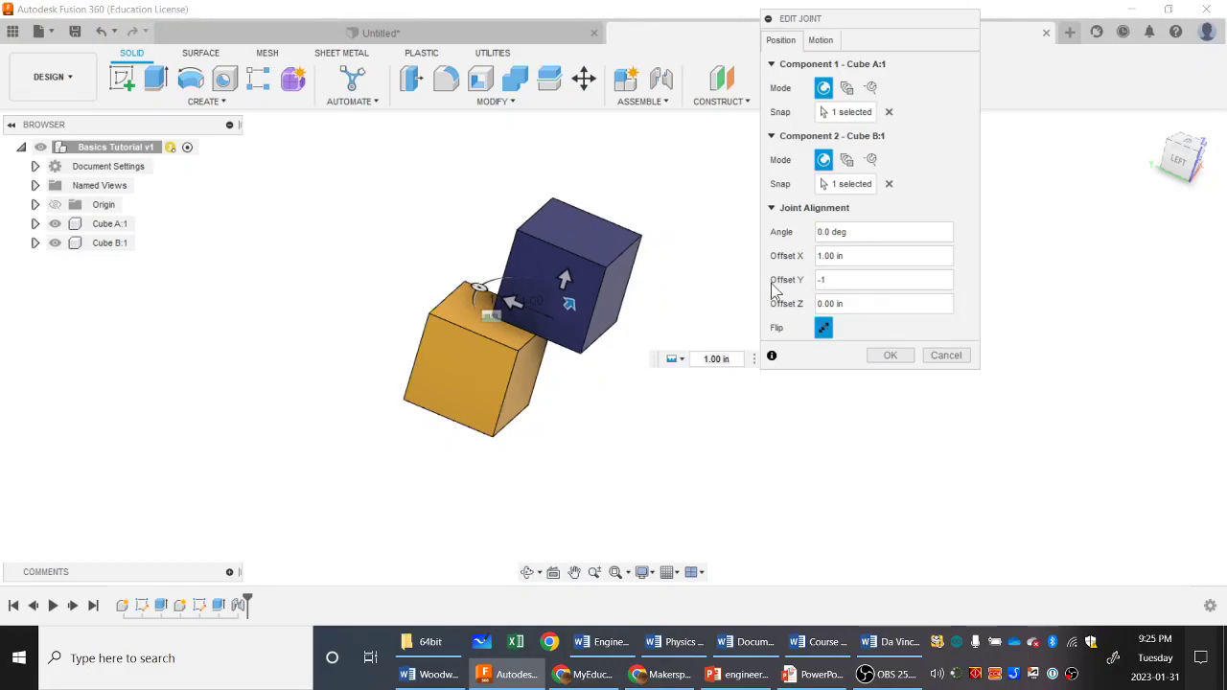
pyautogui.press('Return')
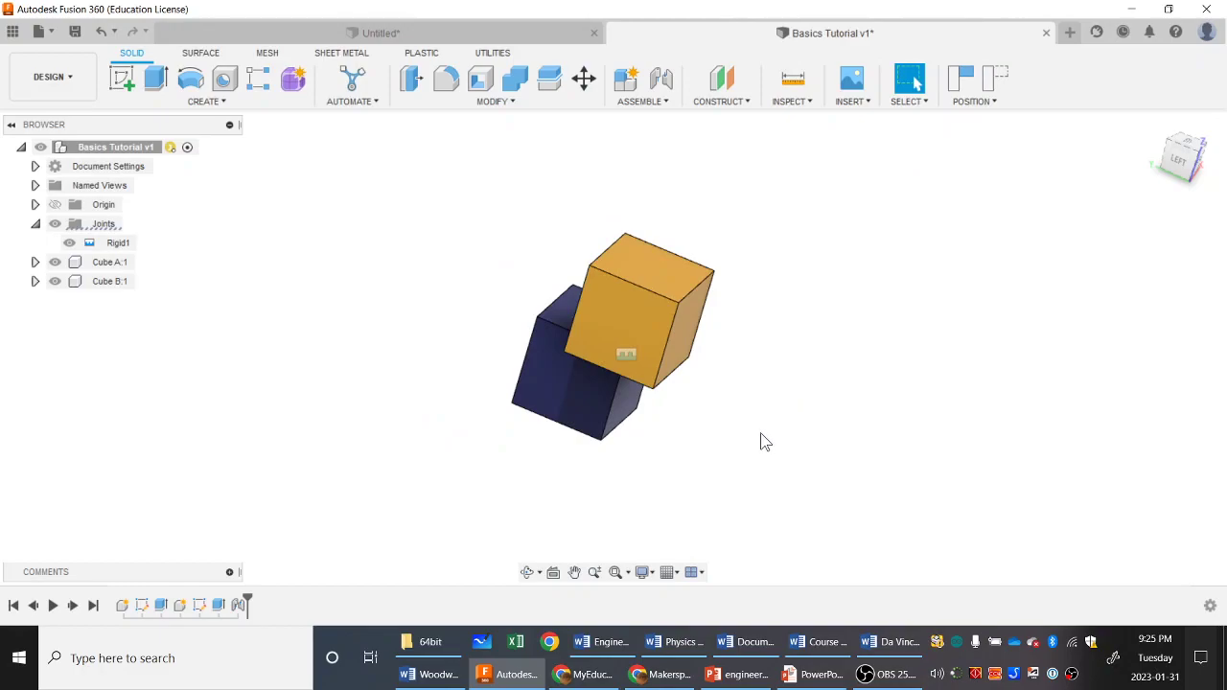
# Collapse the Joints folder in the design tree and capture the current position of the jointed cubes.
pyautogui.keyDown('shift'); pyautogui.moveTo(714, 439); pyautogui.dragTo(994, 518, button='middle'); pyautogui.keyUp('shift')
pyautogui.moveTo(390, 285); pyautogui.dragTo(455, 239)
pyautogui.keyDown('shift'); pyautogui.moveTo(649, 358); pyautogui.dragTo(768, 307, button='middle'); pyautogui.keyUp('shift')
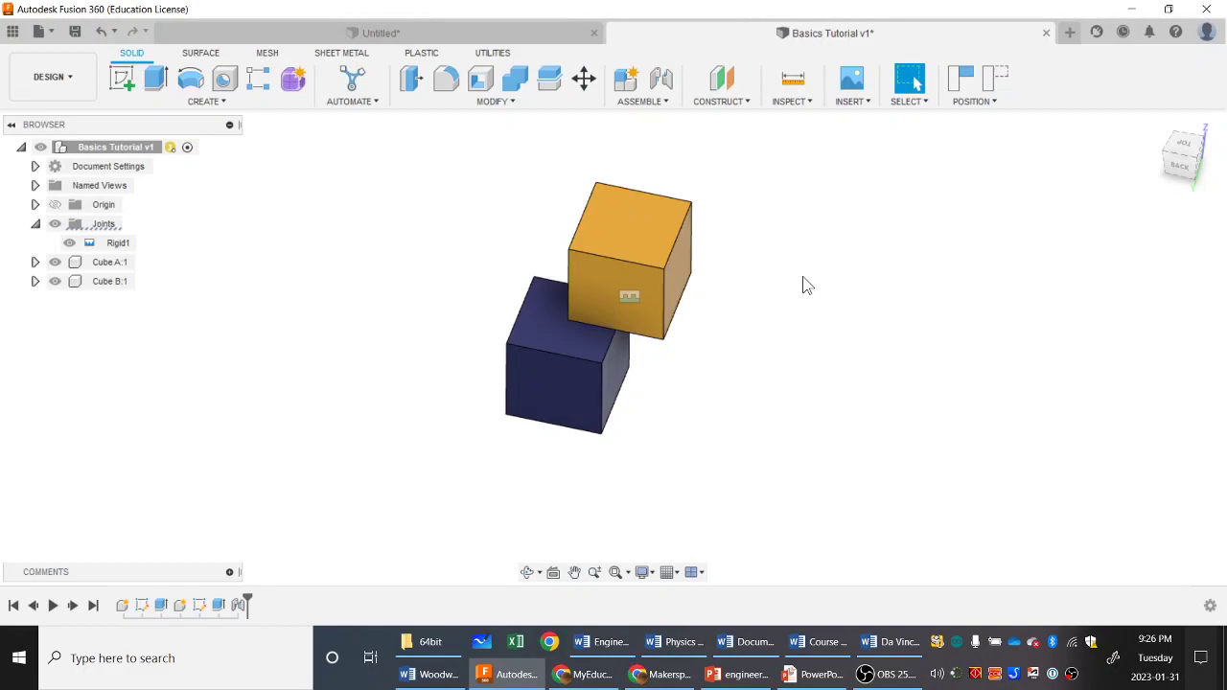
pyautogui.keyDown('shift'); pyautogui.moveTo(800, 356); pyautogui.dragTo(403, 348, button='middle'); pyautogui.keyUp('shift')
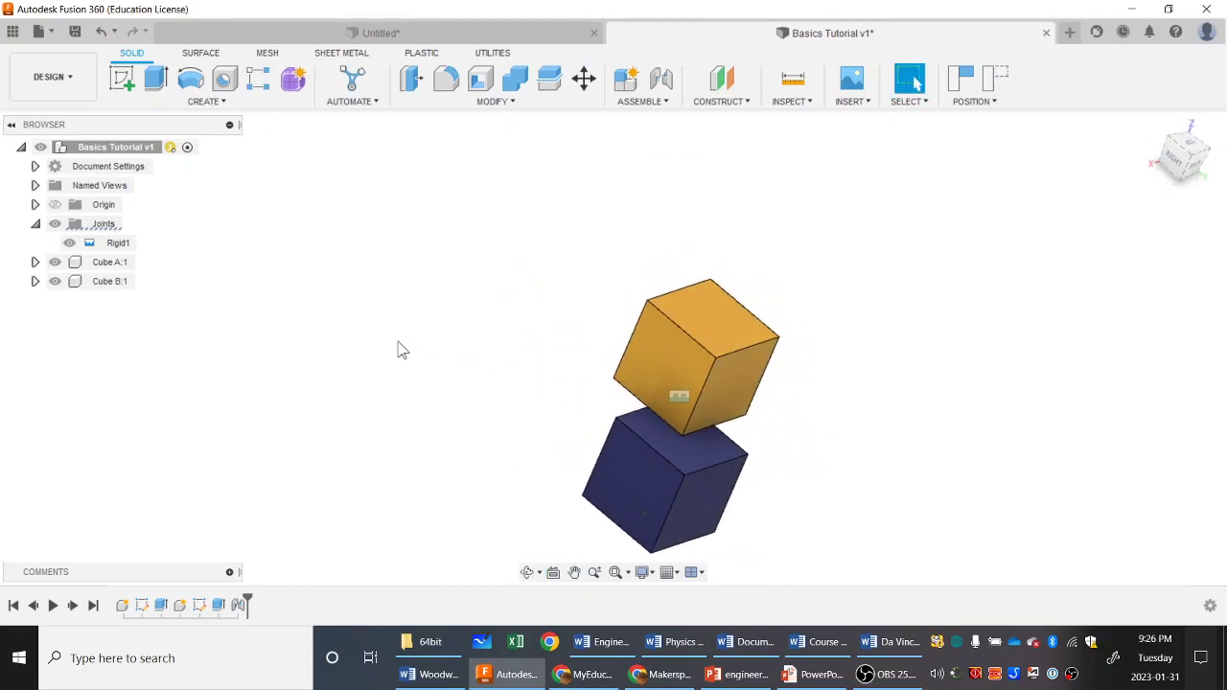
pyautogui.click(36, 226)
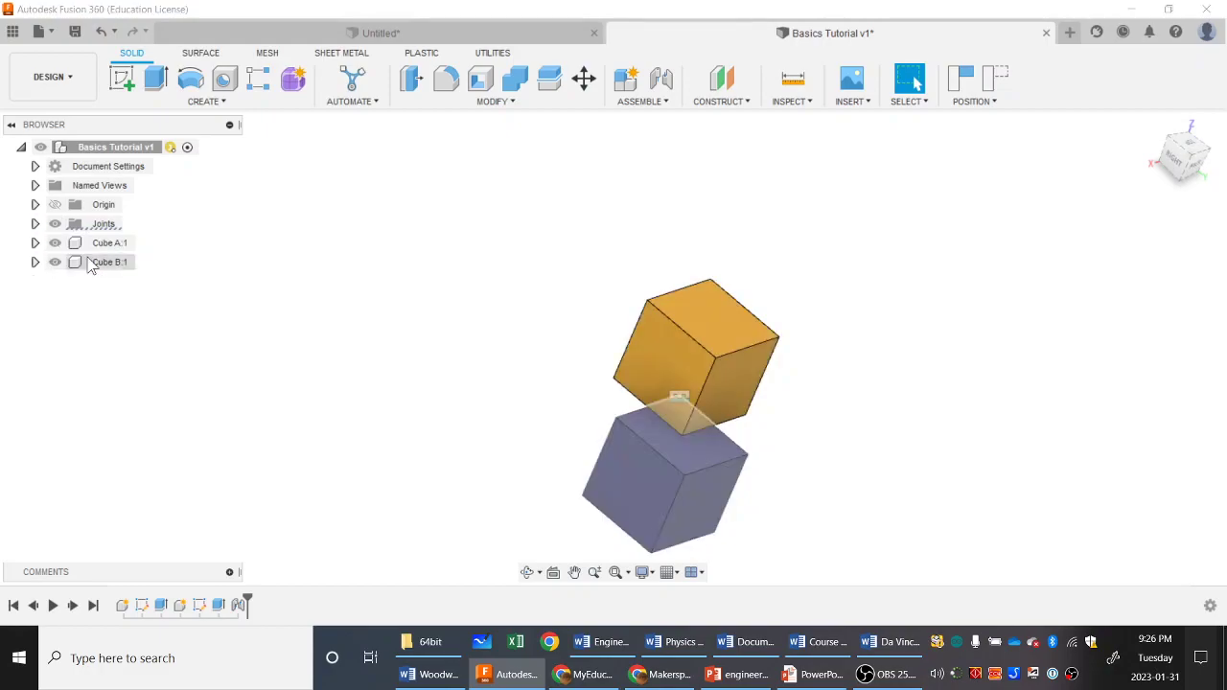
pyautogui.keyDown('shift'); pyautogui.moveTo(882, 397); pyautogui.dragTo(565, 331, button='middle'); pyautogui.keyUp('shift')
pyautogui.keyDown('shift'); pyautogui.moveTo(800, 390); pyautogui.dragTo(413, 372, button='middle'); pyautogui.keyUp('shift')
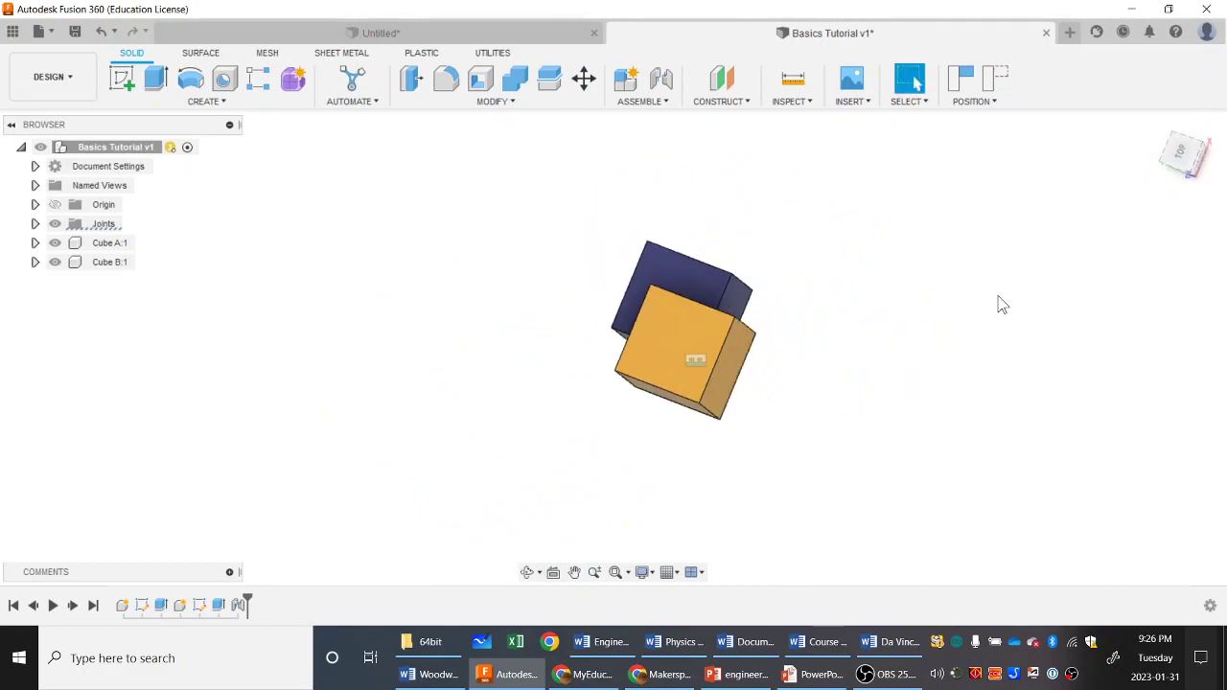
pyautogui.click(962, 78)
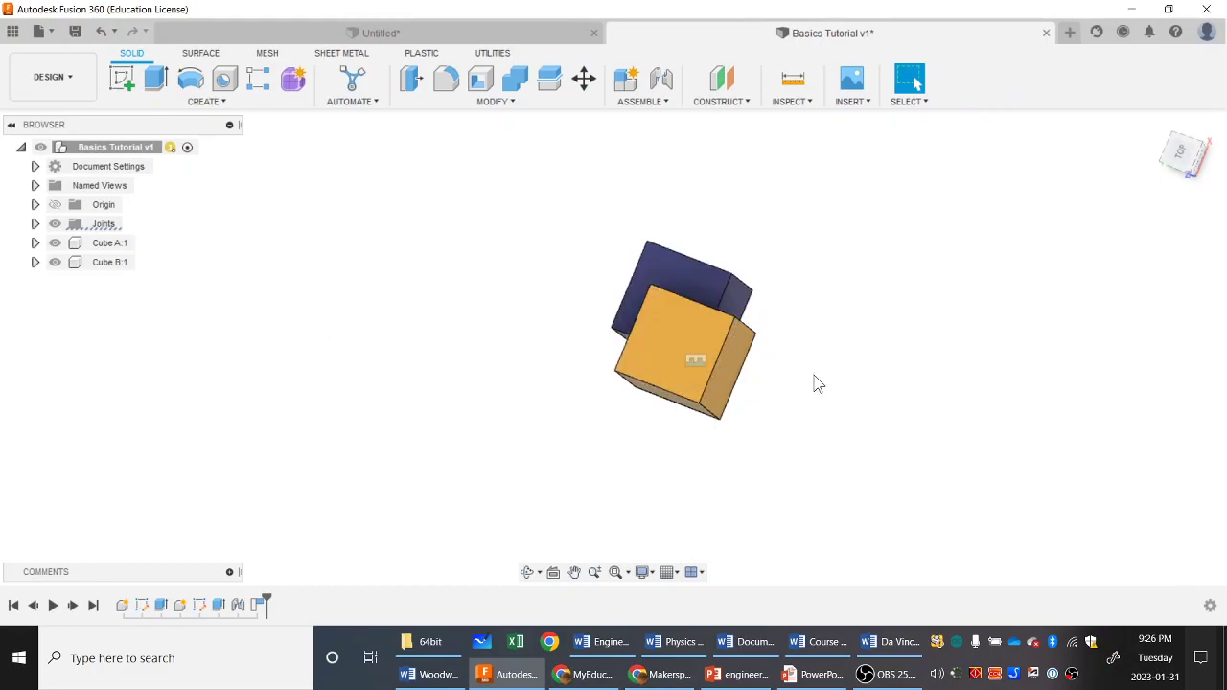
pyautogui.keyDown('shift'); pyautogui.moveTo(860, 378); pyautogui.dragTo(732, 381, button='middle'); pyautogui.keyUp('shift')
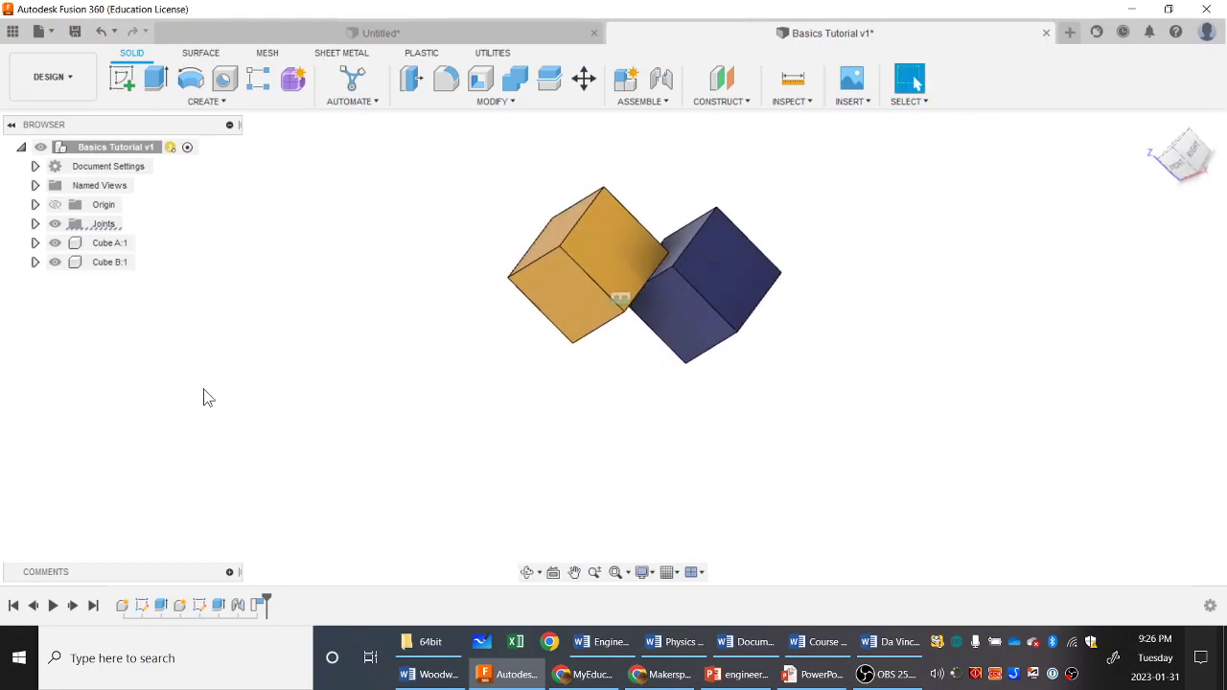